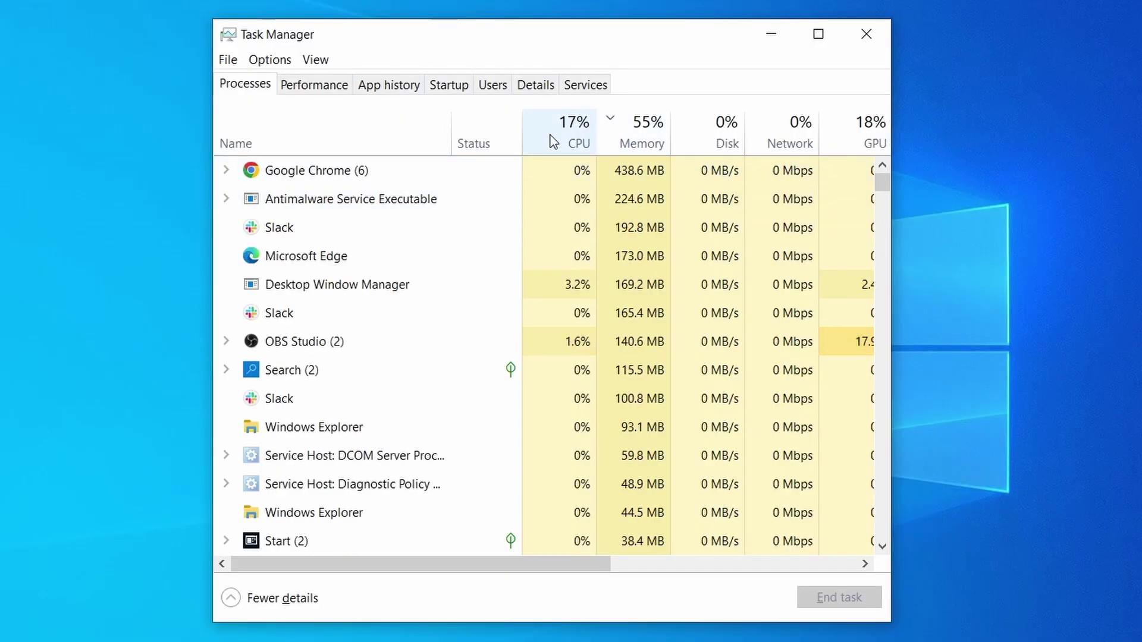
Sort the running processes by CPU and memory usage, then choose which browsing data to clear
{"action": "left_click", "coordinate": [548, 140]}
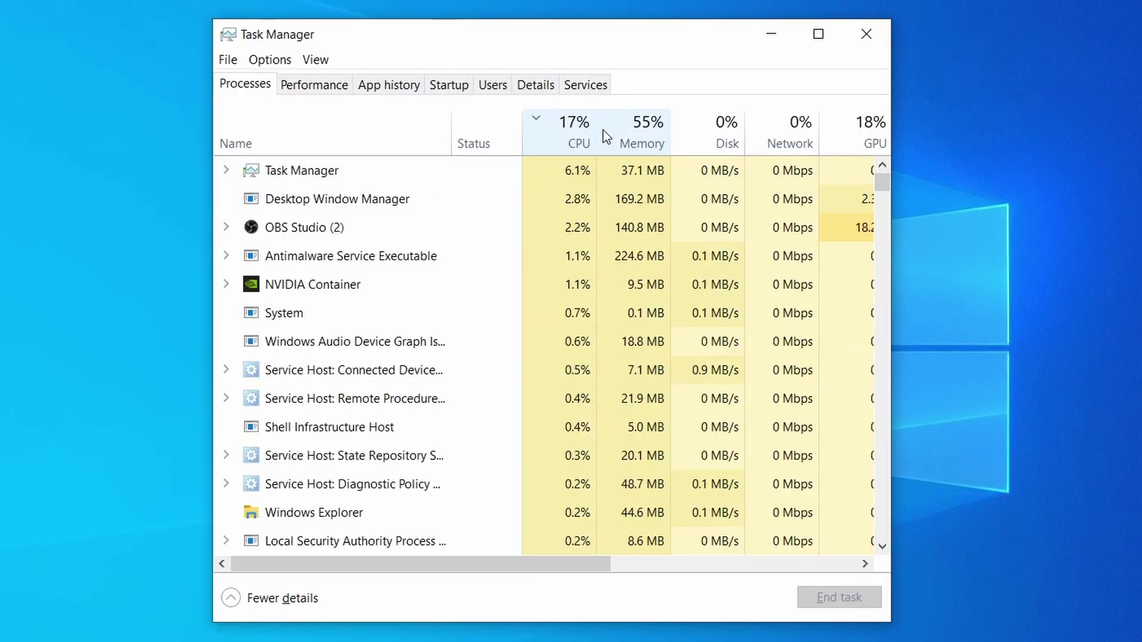
{"action": "left_click", "coordinate": [647, 129]}
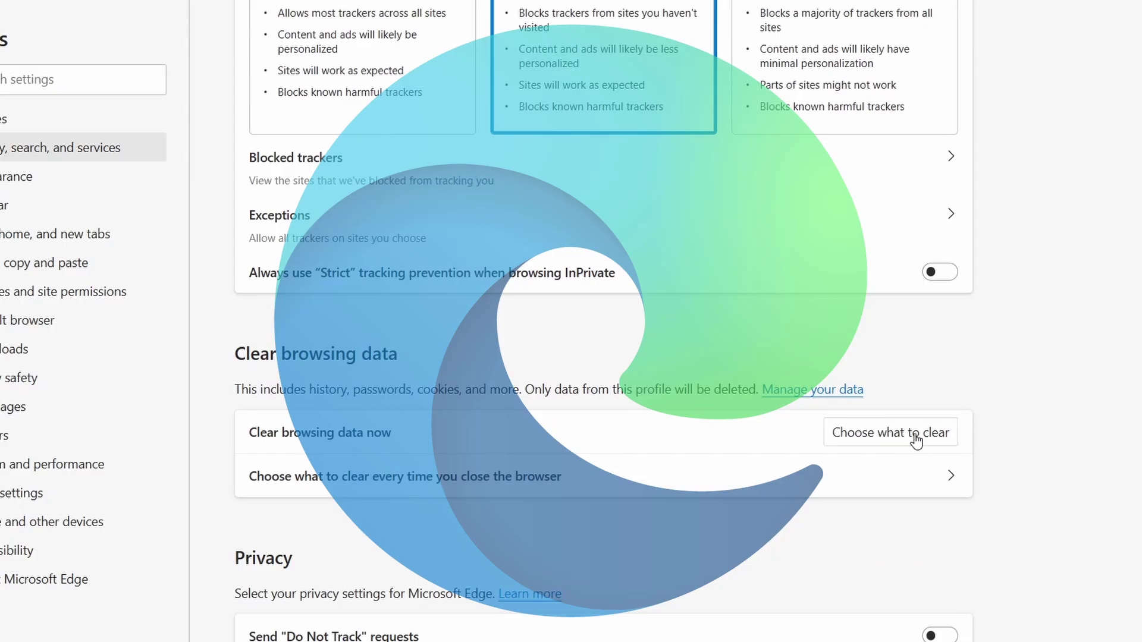
{"action": "left_click", "coordinate": [909, 434]}
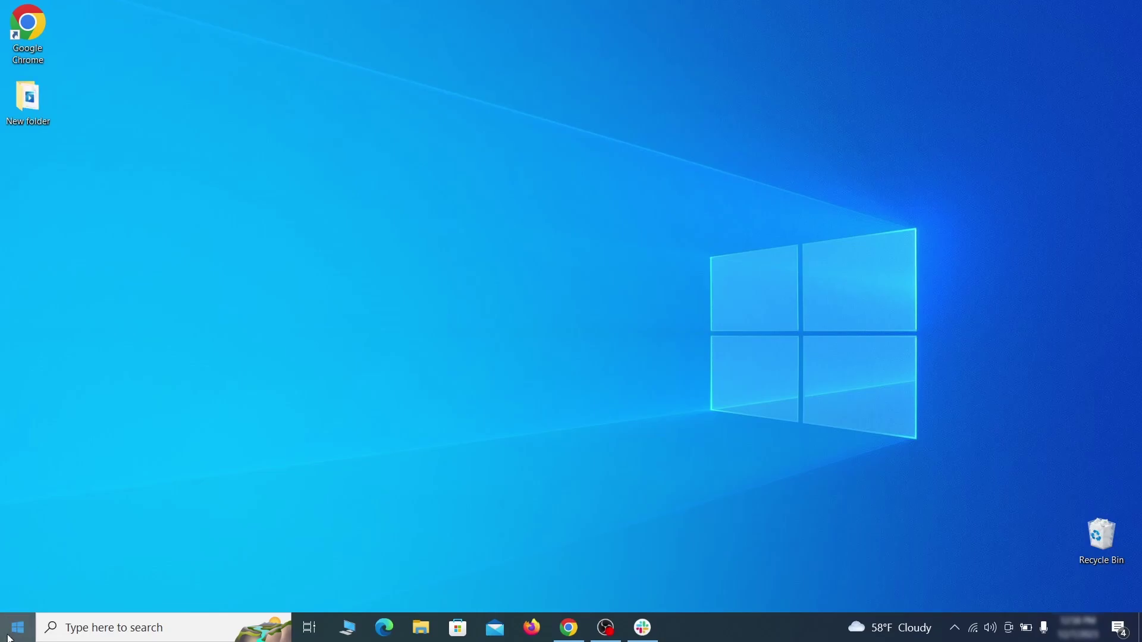
Restart the PC into advanced startup from Settings' Update & Security > Recovery page
{"action": "left_click", "coordinate": [9, 637]}
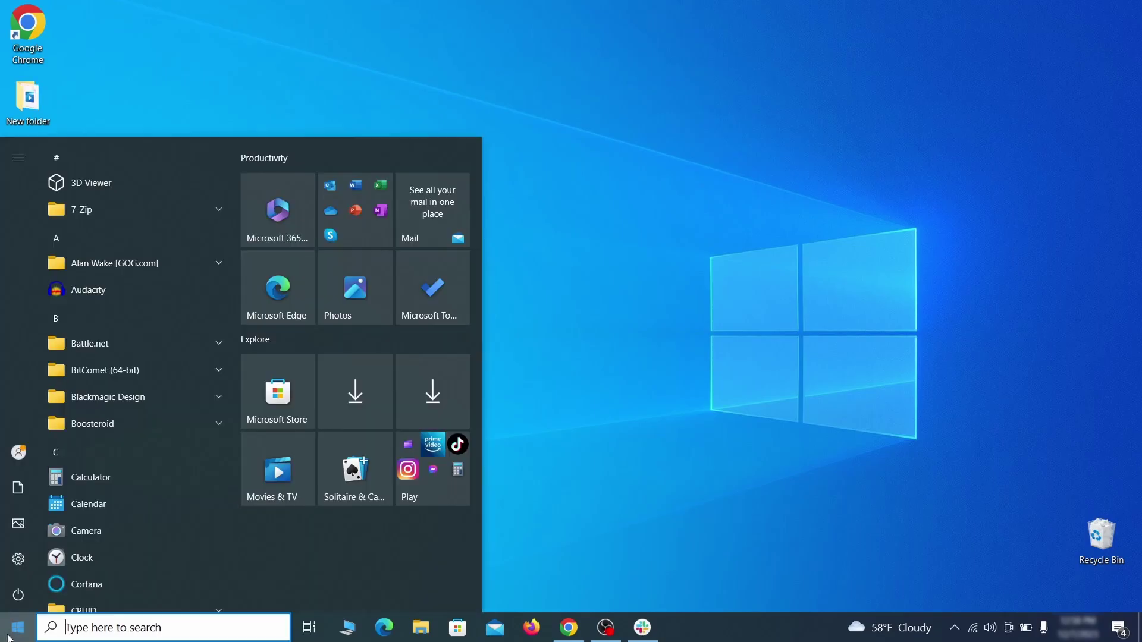
{"action": "left_click", "coordinate": [19, 557]}
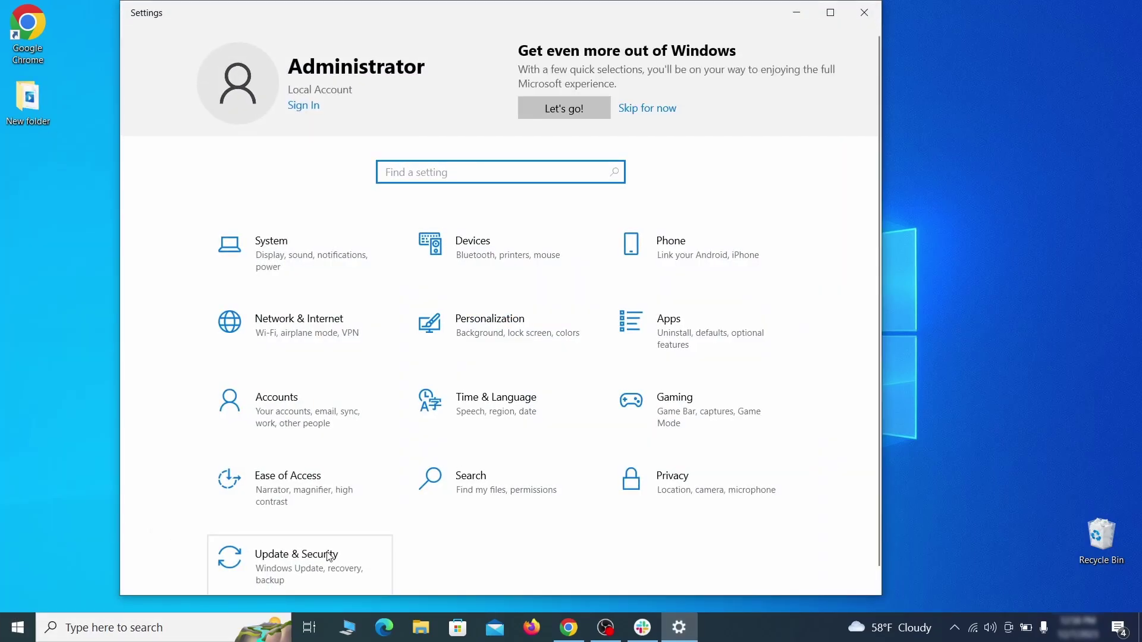
{"action": "left_click", "coordinate": [348, 565]}
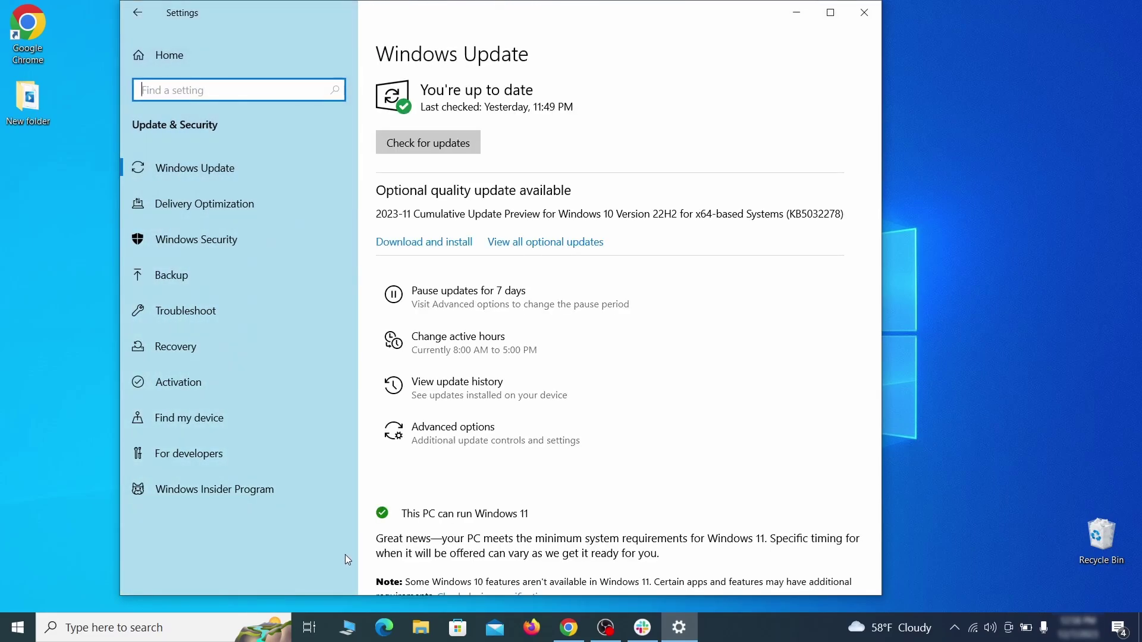
{"action": "left_click", "coordinate": [277, 351]}
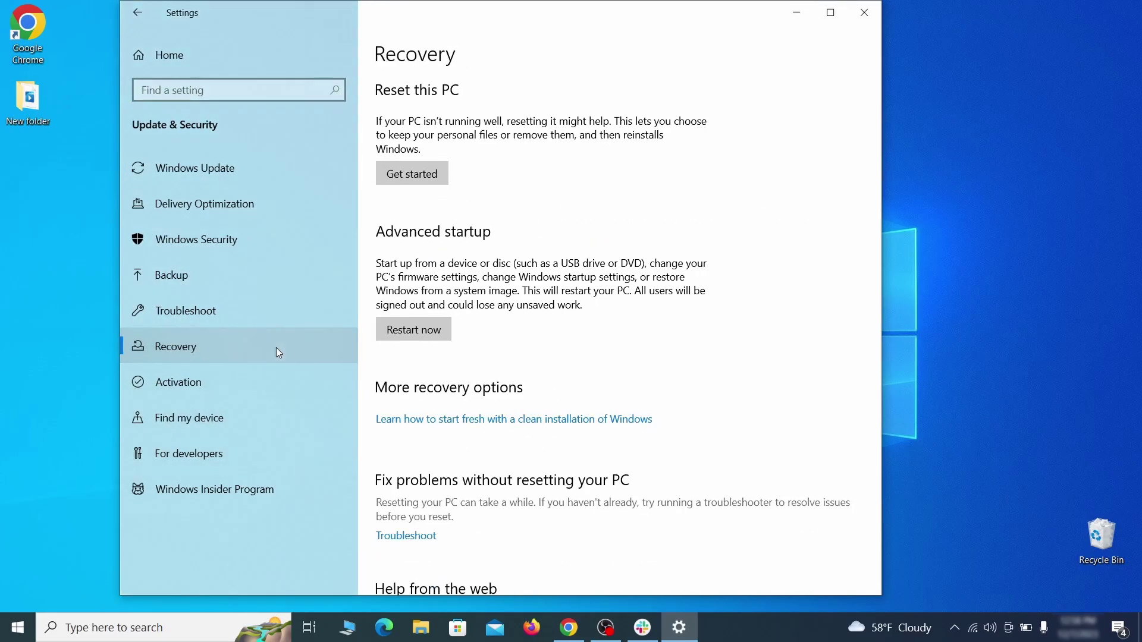
{"action": "left_click", "coordinate": [446, 338]}
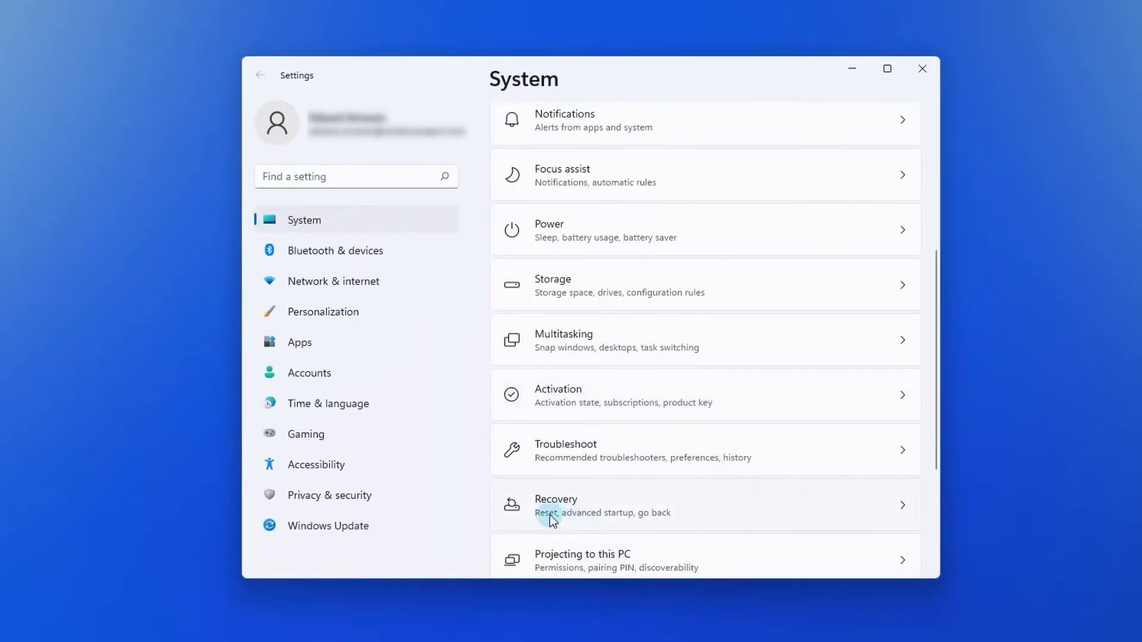
{"action": "left_click", "coordinate": [646, 506]}
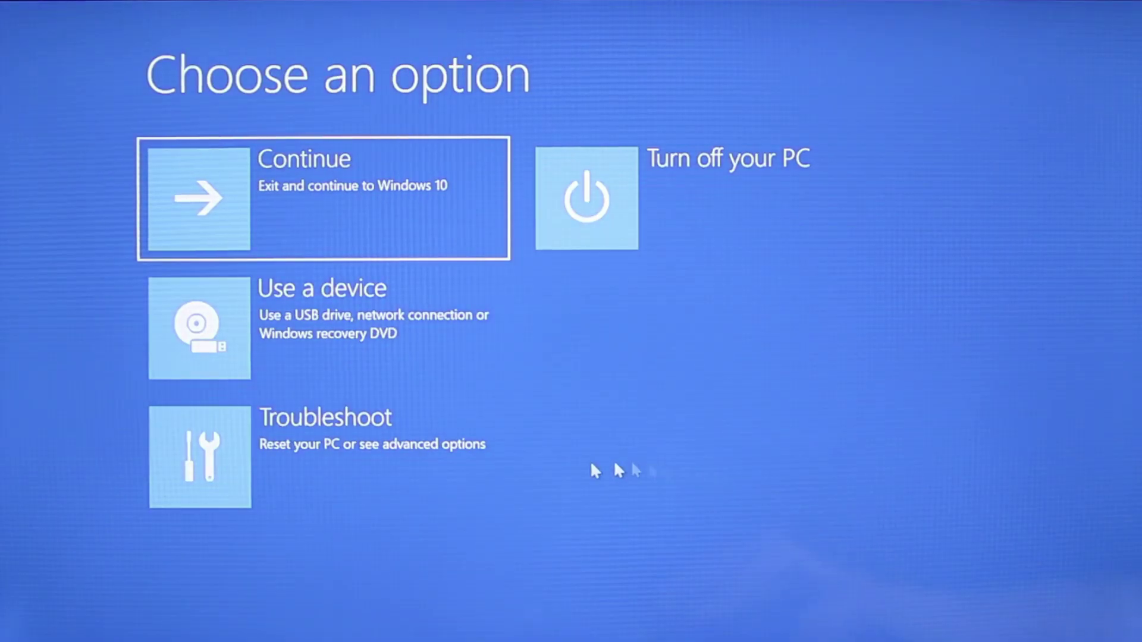
Go through Troubleshoot > Advanced options > Start-up Settings and restart to choose a startup mode
{"action": "left_click", "coordinate": [357, 478]}
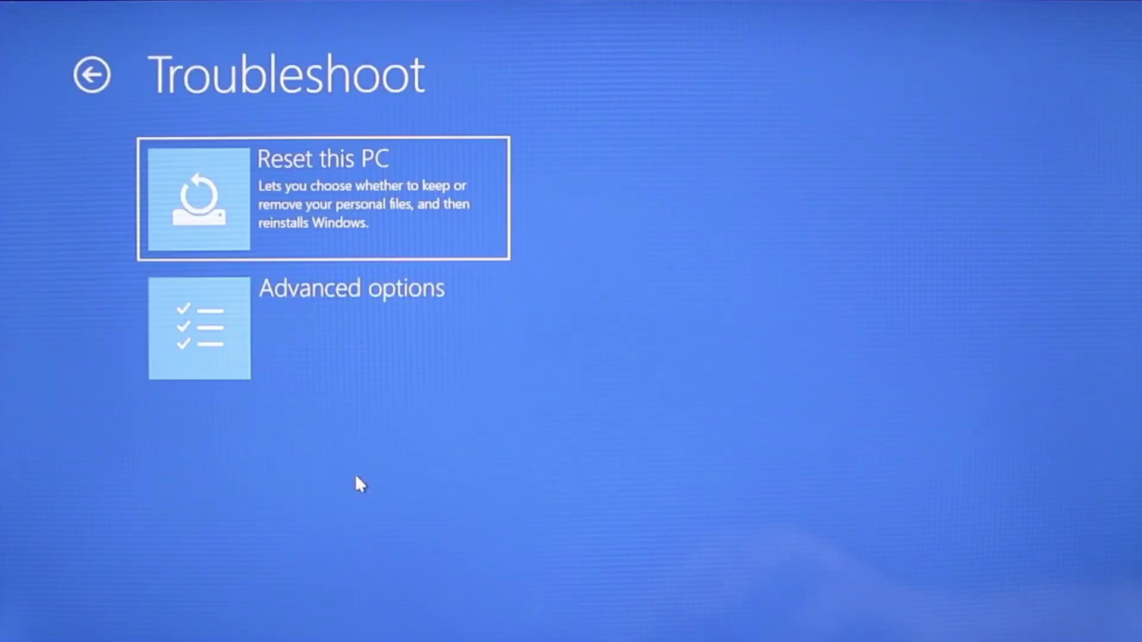
{"action": "left_click", "coordinate": [359, 333]}
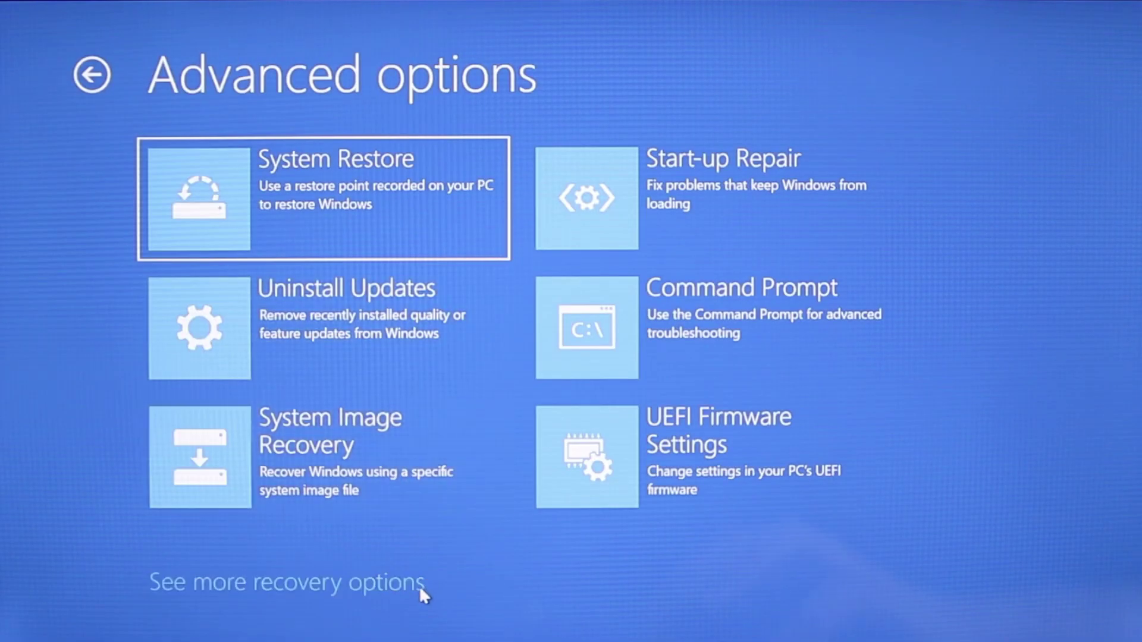
{"action": "left_click", "coordinate": [418, 586]}
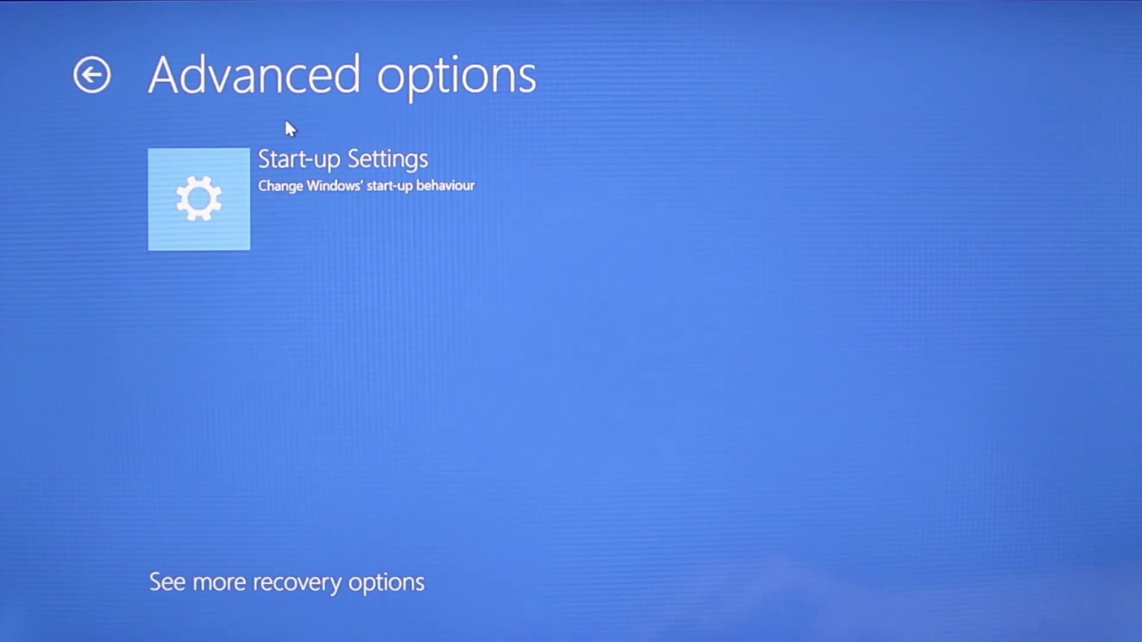
{"action": "left_click", "coordinate": [307, 179]}
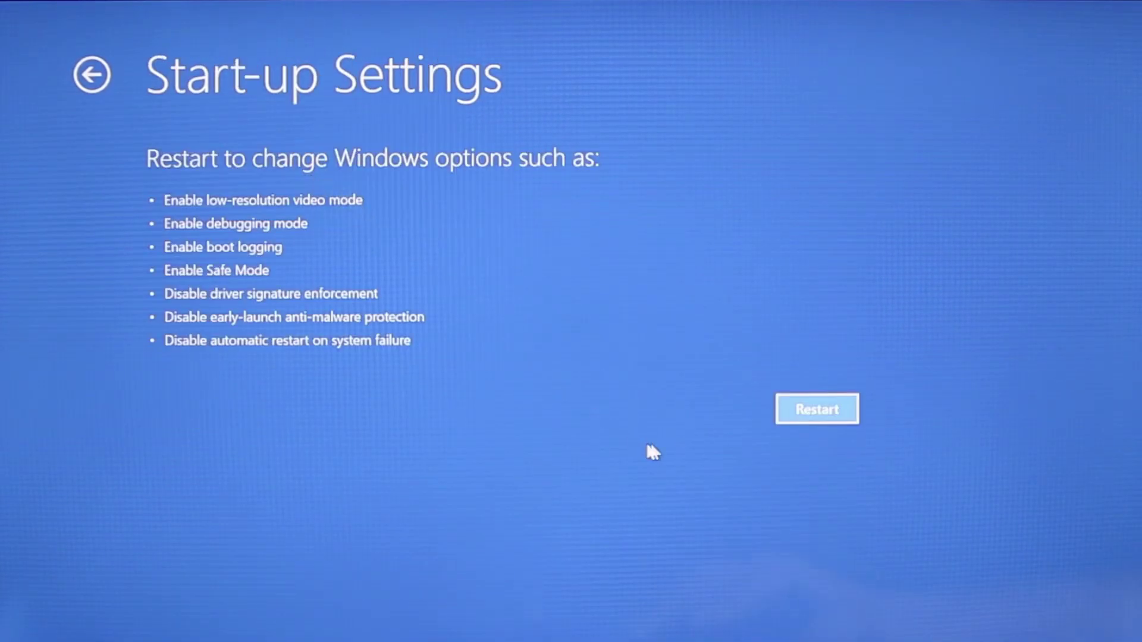
{"action": "left_click", "coordinate": [789, 411]}
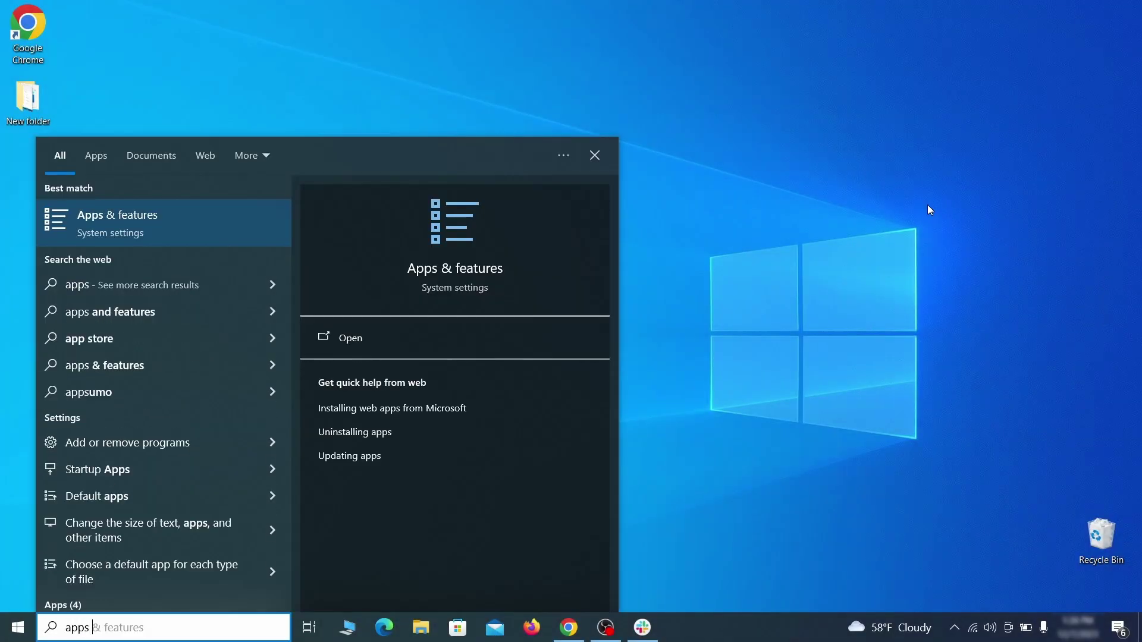
Open Apps & features and sort the installed apps by install date
{"action": "type", "text": "atures"}
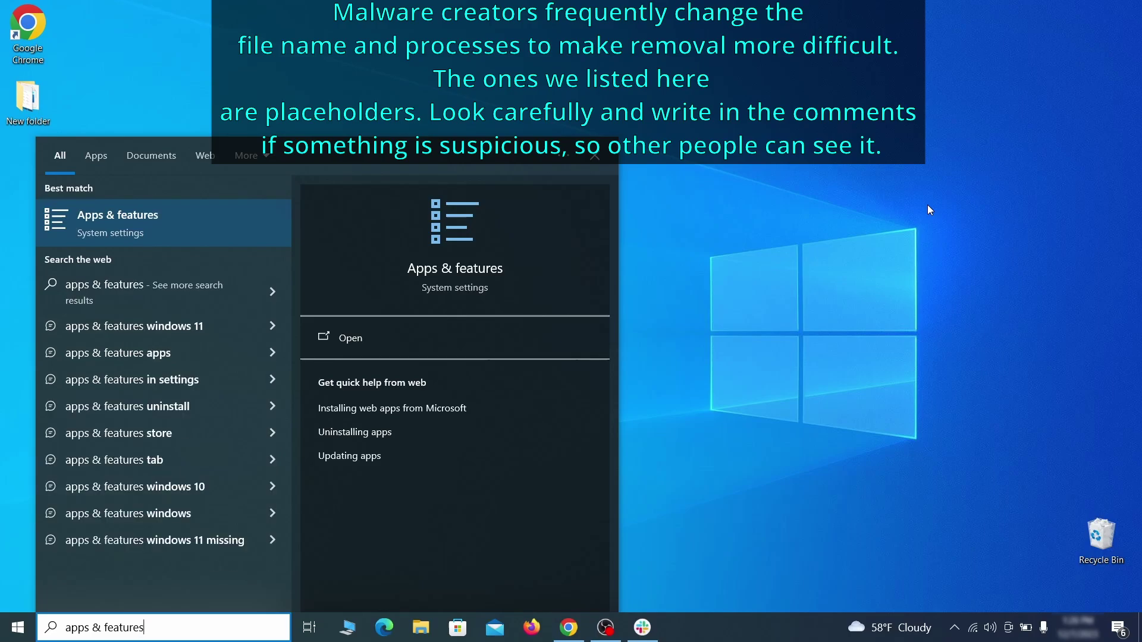
{"action": "key", "text": "Return"}
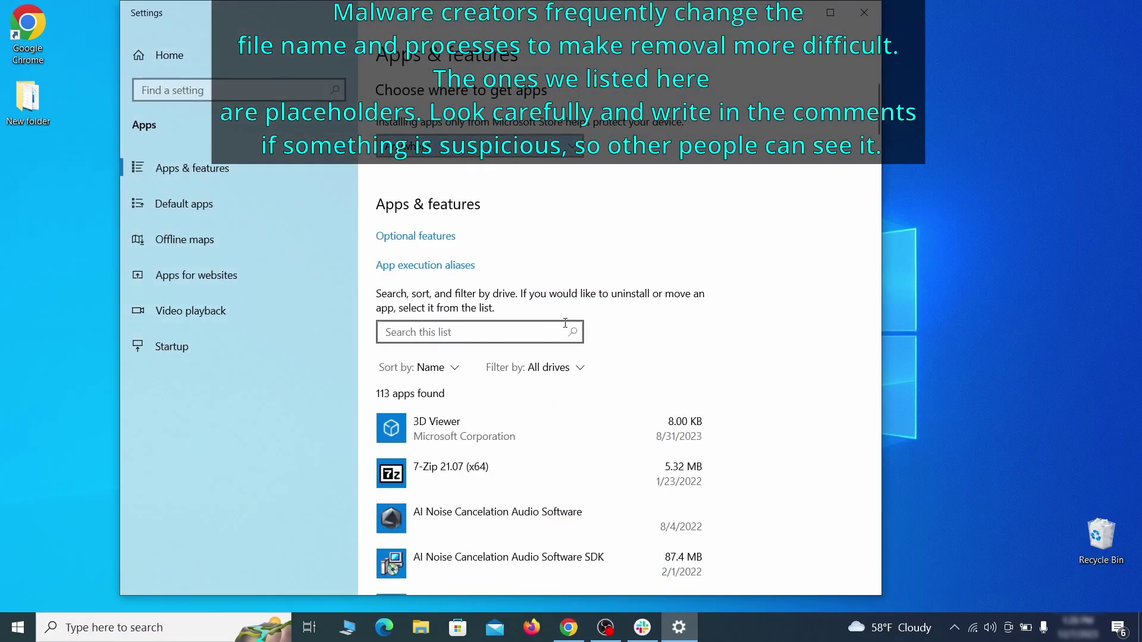
{"action": "left_click", "coordinate": [450, 368]}
{"action": "left_click", "coordinate": [419, 445]}
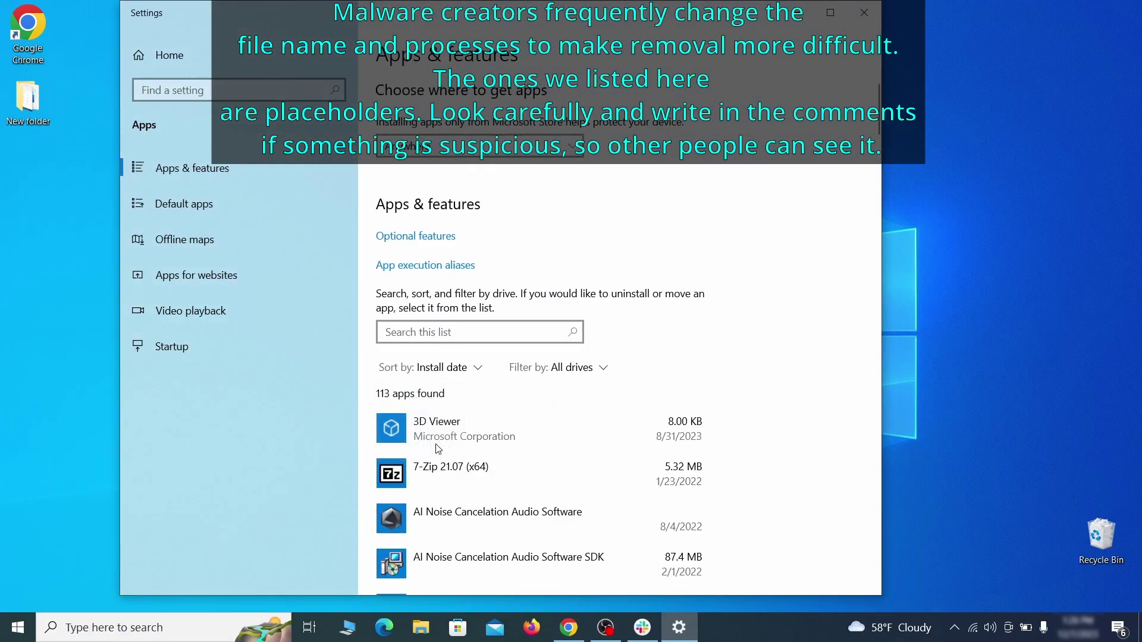
{"action": "scroll", "coordinate": [644, 374], "scroll_direction": "down", "scroll_amount": 2}
Uninstall Example Malware App with its data and close the finished uninstaller
{"action": "left_click", "coordinate": [582, 424]}
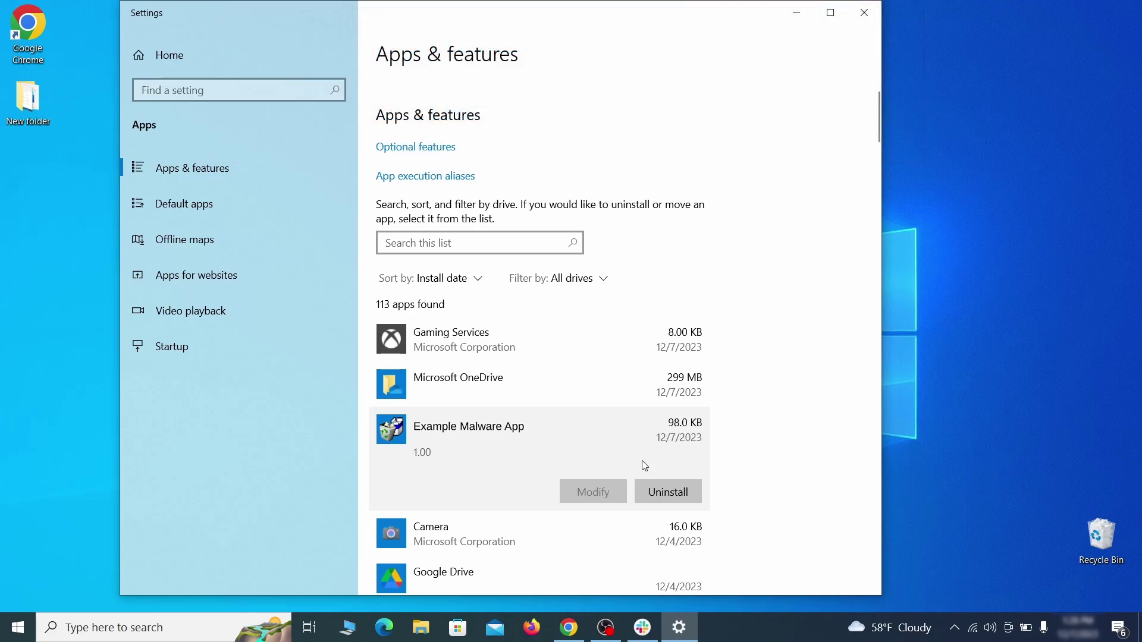
{"action": "left_click", "coordinate": [682, 491]}
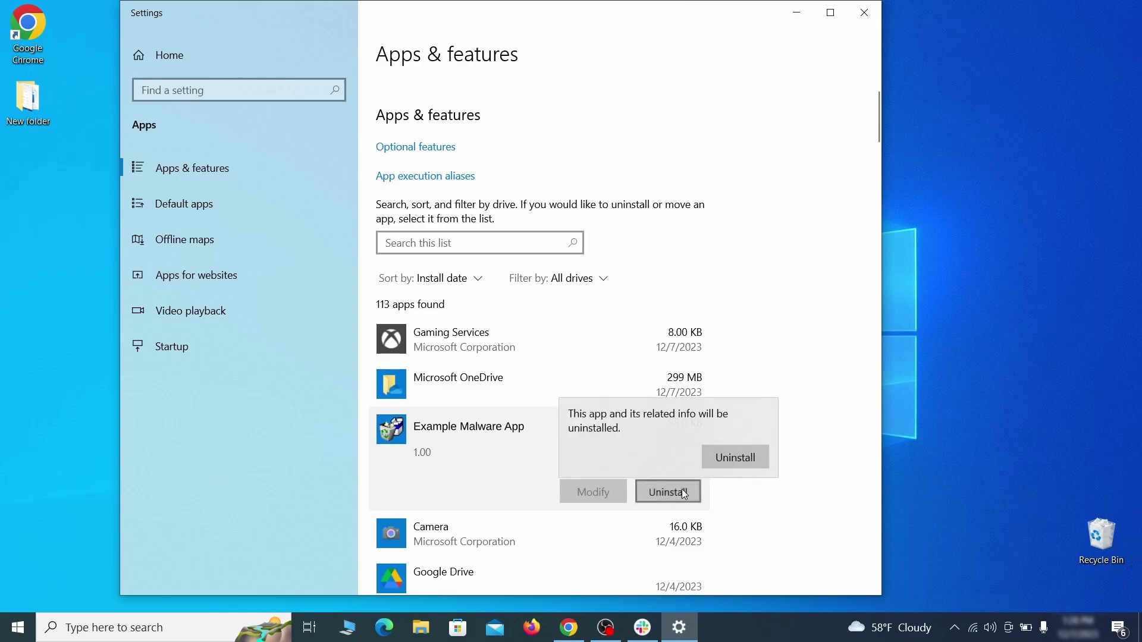
{"action": "left_click", "coordinate": [737, 457]}
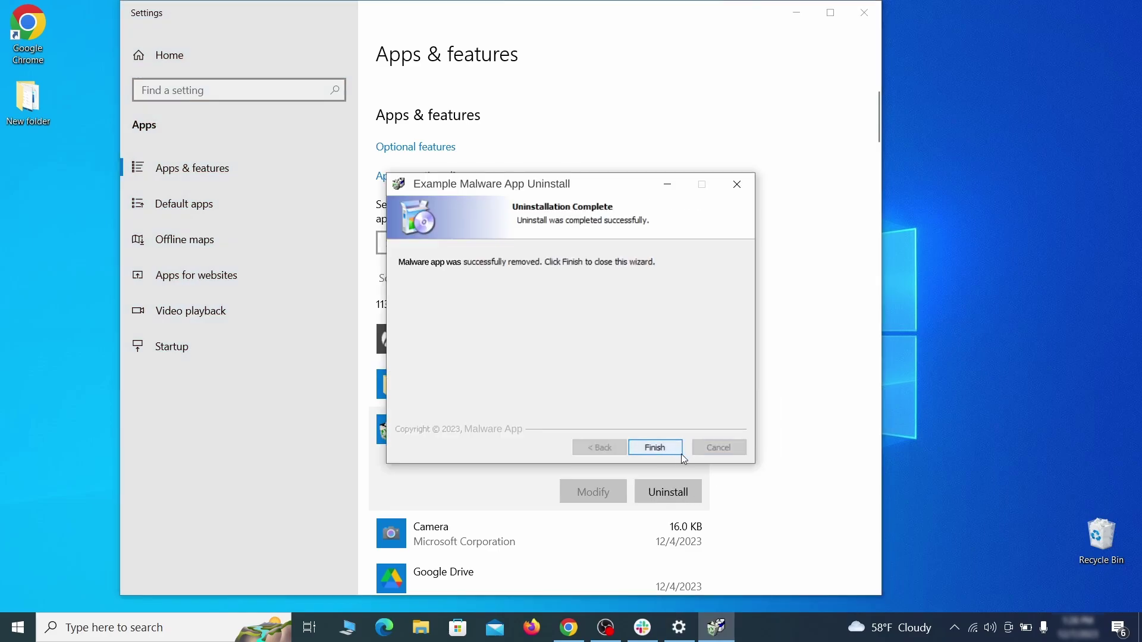
{"action": "left_click", "coordinate": [656, 448]}
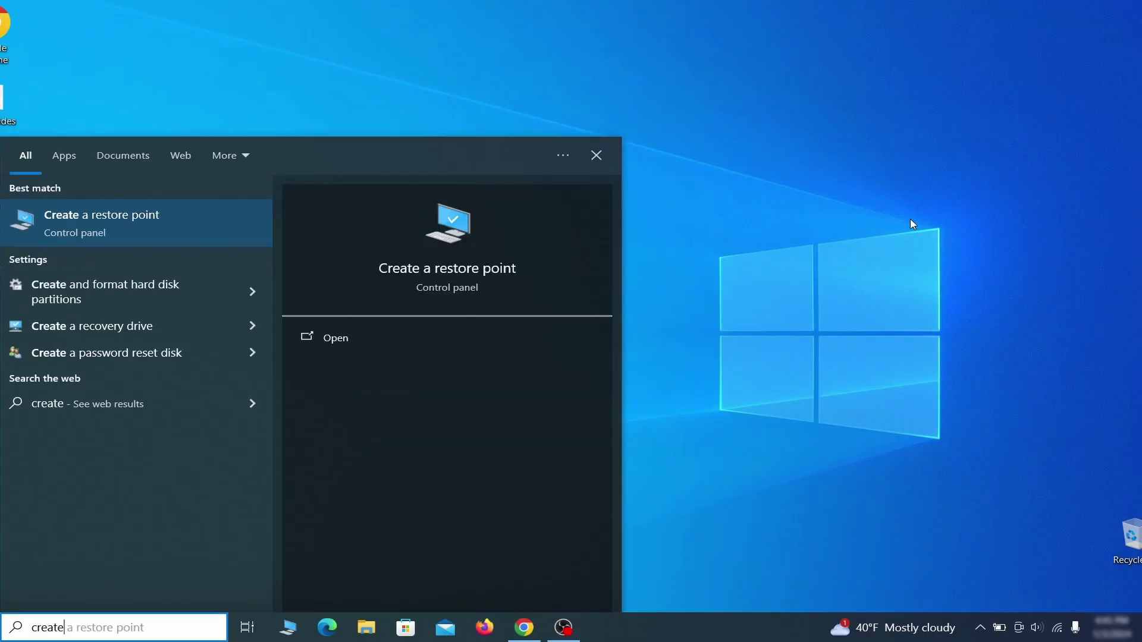
Turn on system protection for drive C: from the restore point settings
{"action": "type", "text": "store point"}
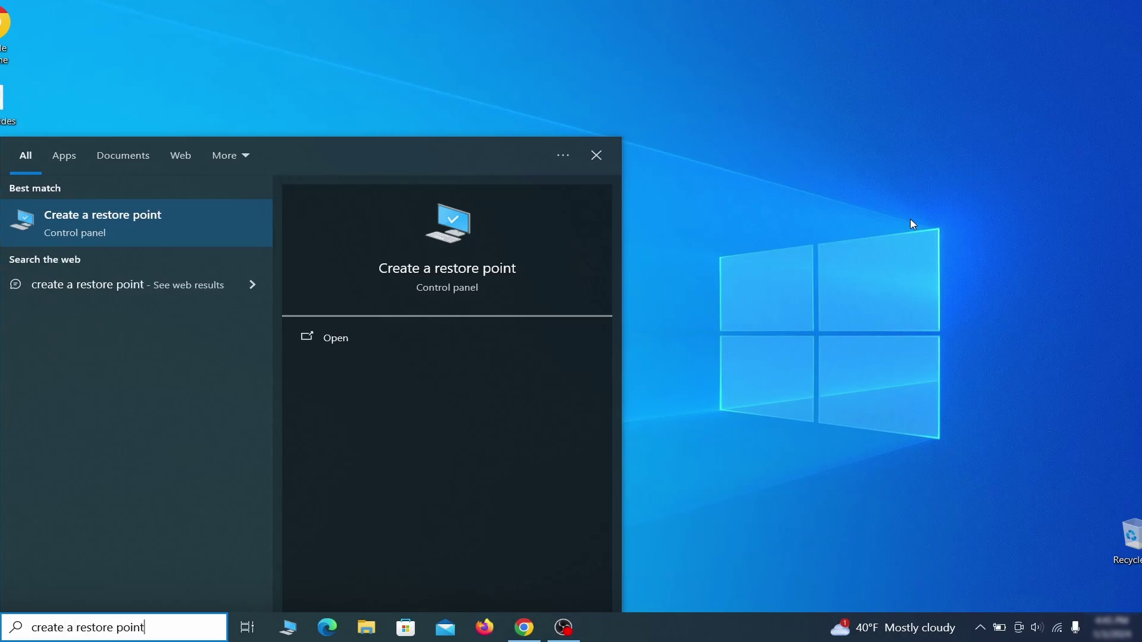
{"action": "key", "text": "Return"}
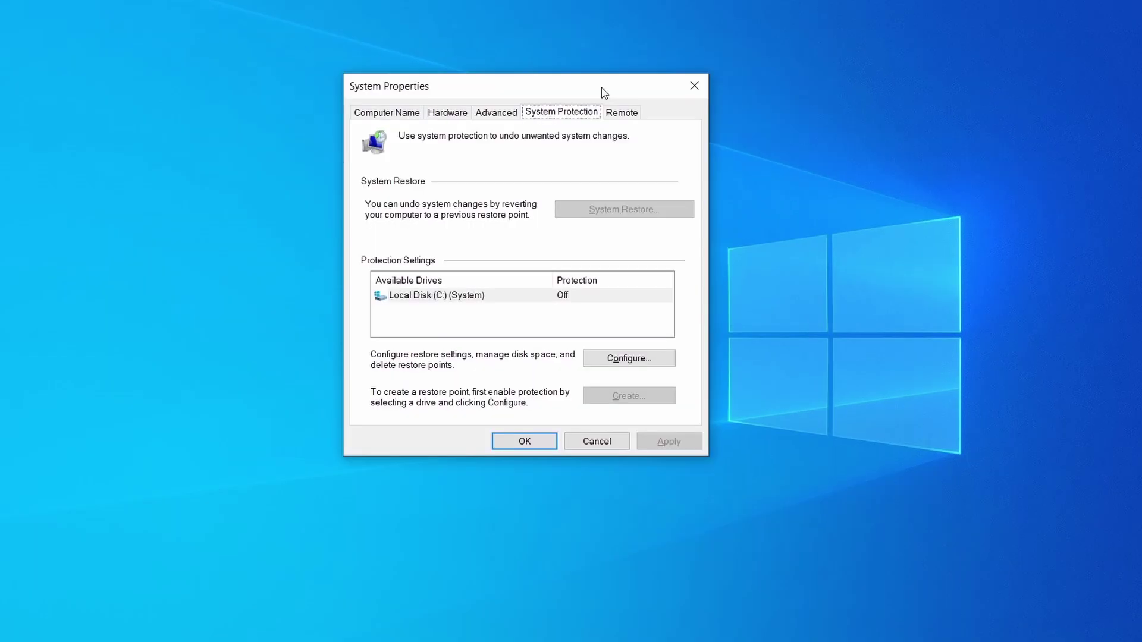
{"action": "left_click", "coordinate": [513, 298]}
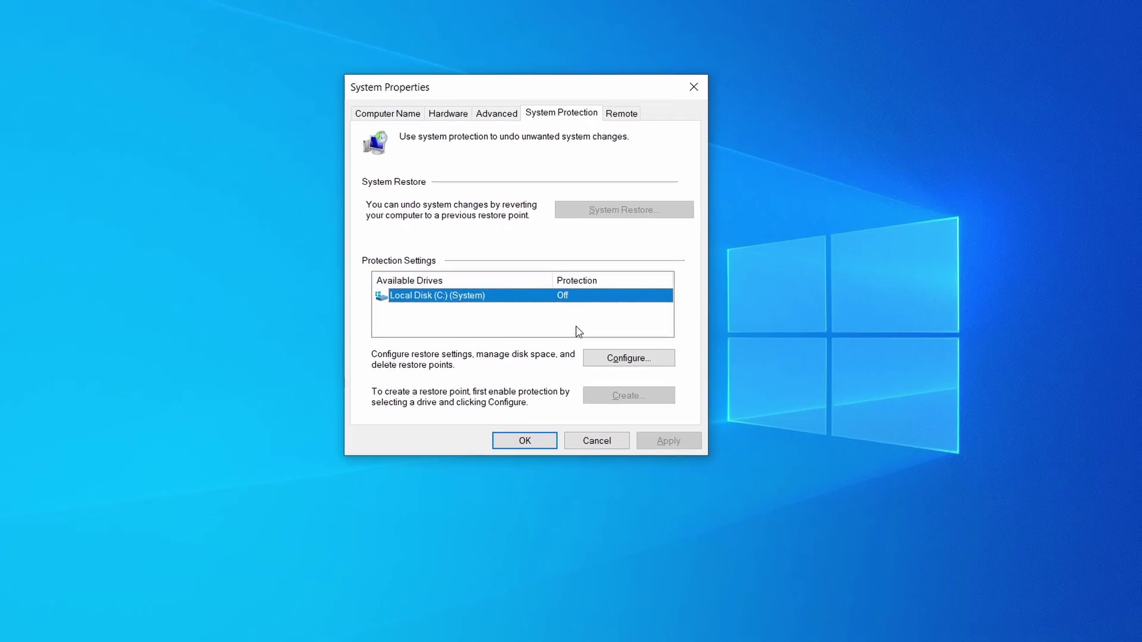
{"action": "left_click", "coordinate": [658, 360]}
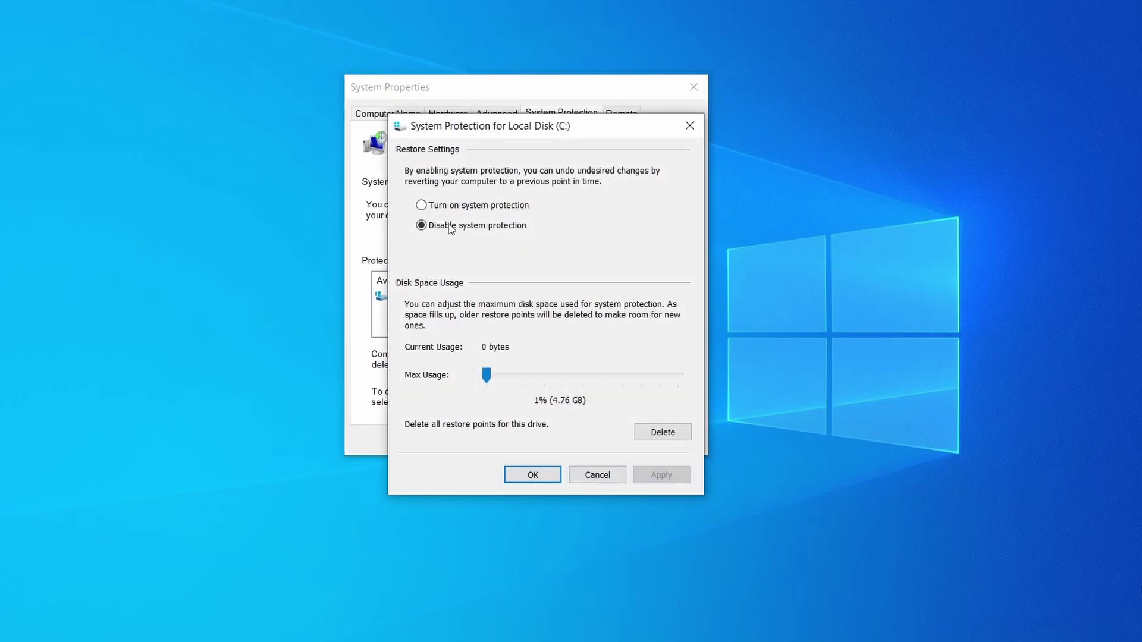
{"action": "left_click", "coordinate": [424, 205]}
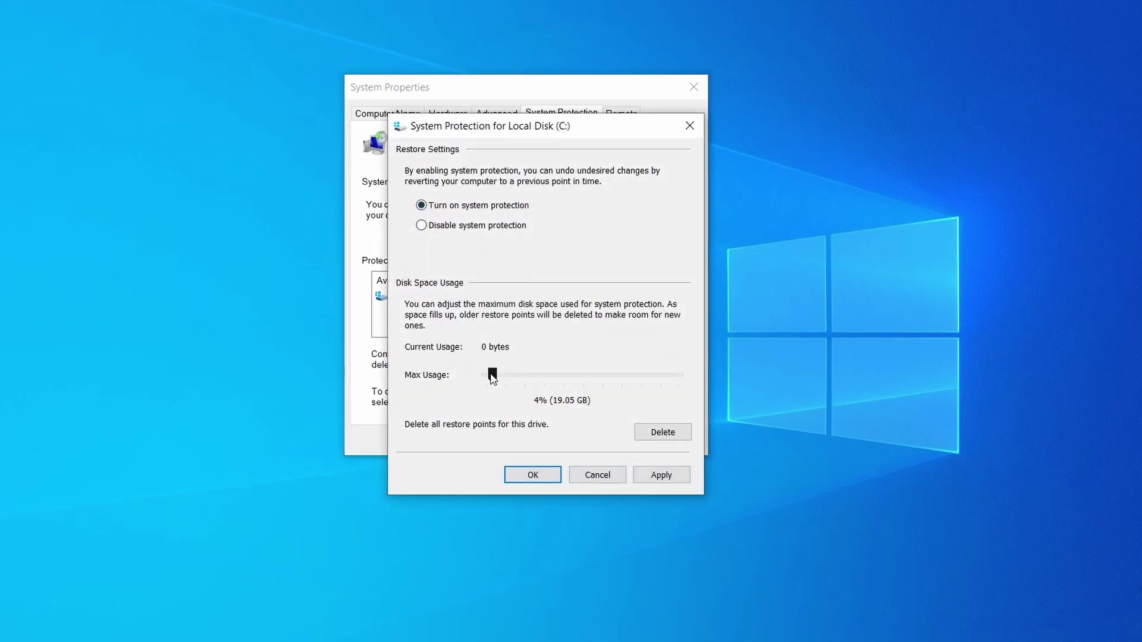
{"action": "left_click", "coordinate": [659, 474]}
{"action": "left_click", "coordinate": [538, 474]}
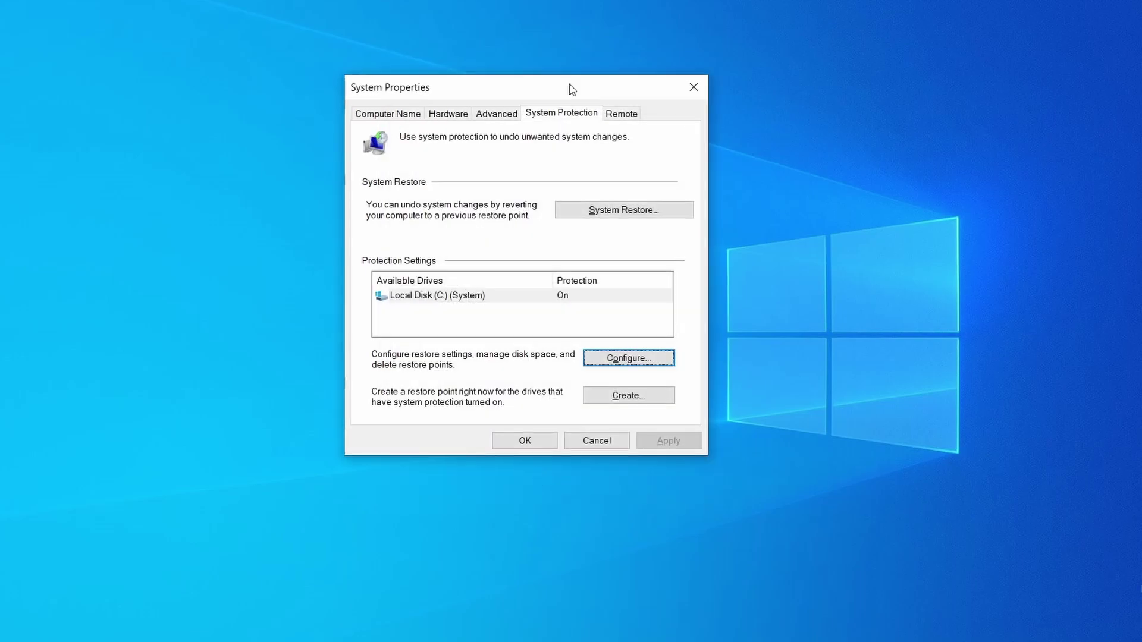
Create the manual restore point 'Restore Point 1' and advance to the restore point list
{"action": "left_click", "coordinate": [637, 400]}
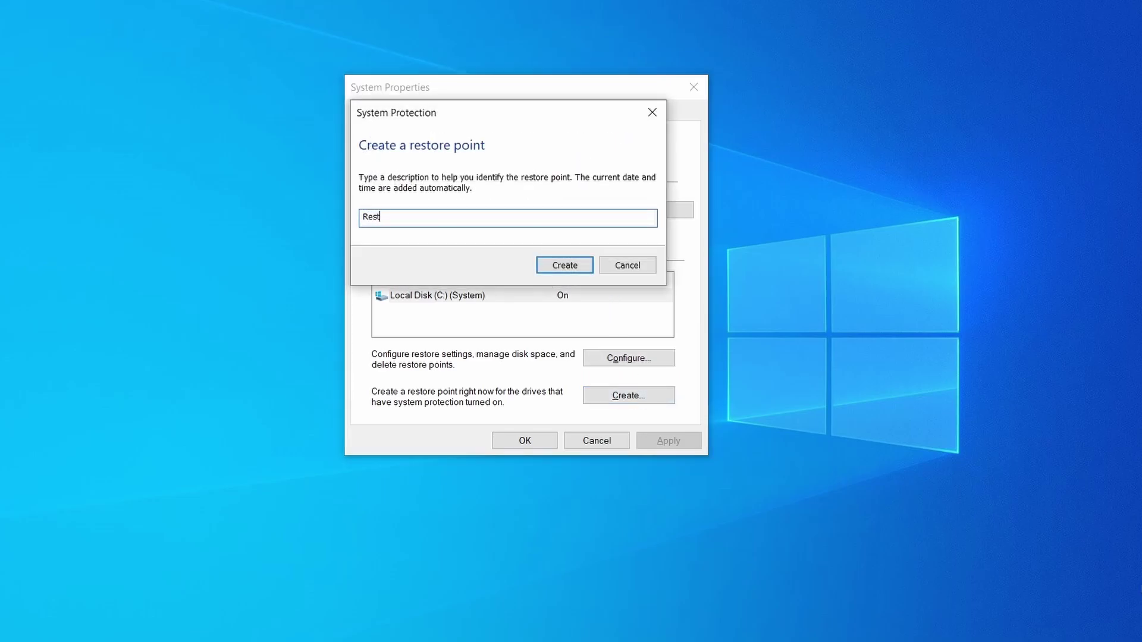
{"action": "left_click", "coordinate": [575, 262]}
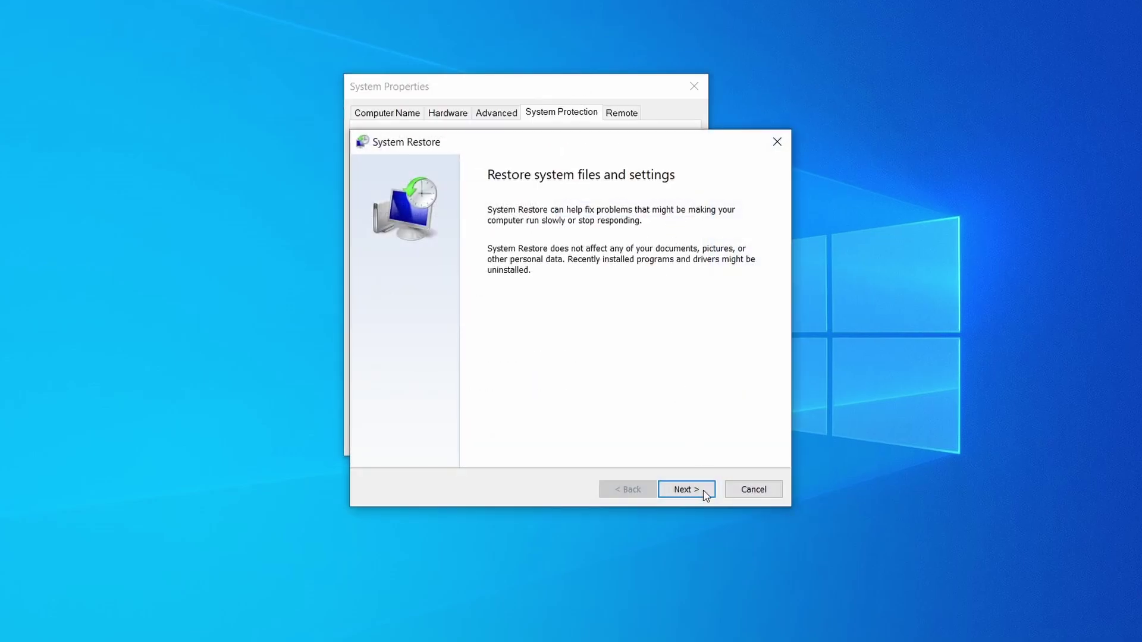
{"action": "left_click", "coordinate": [704, 494]}
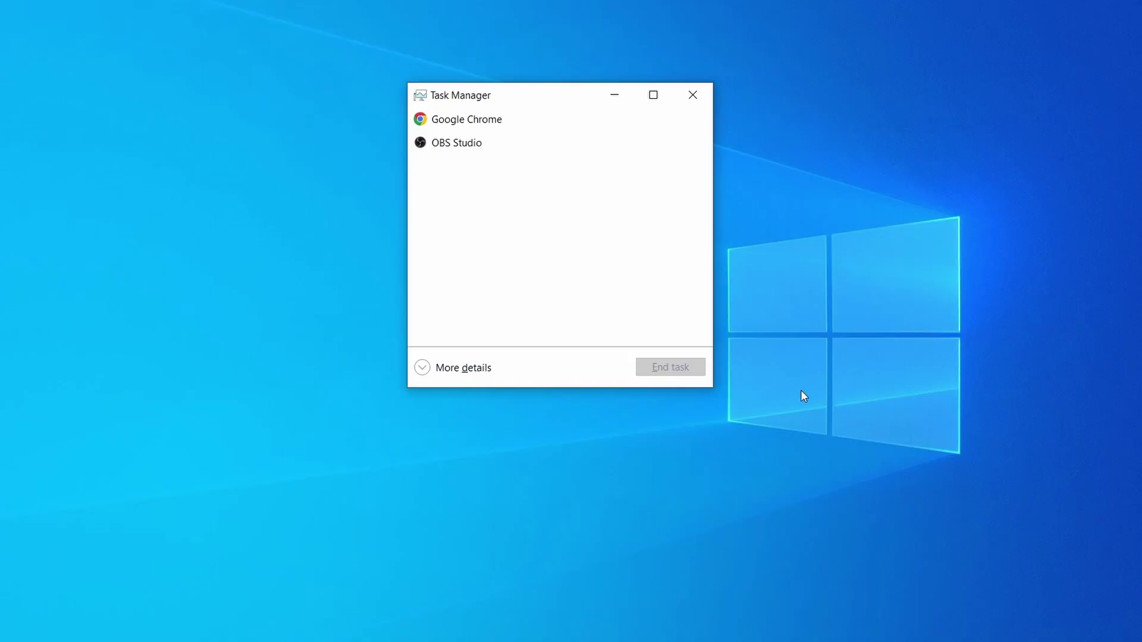
Show full Task Manager details sorted by CPU and memory, and open Example Malware Process's file location
{"action": "left_click", "coordinate": [432, 371]}
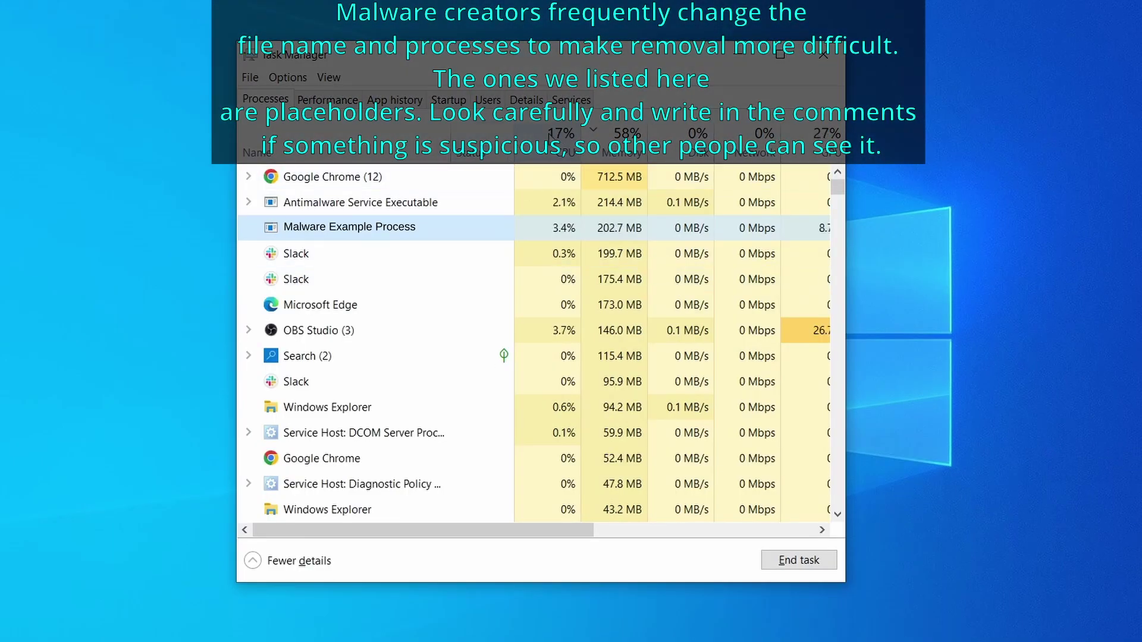
{"action": "left_click", "coordinate": [559, 140]}
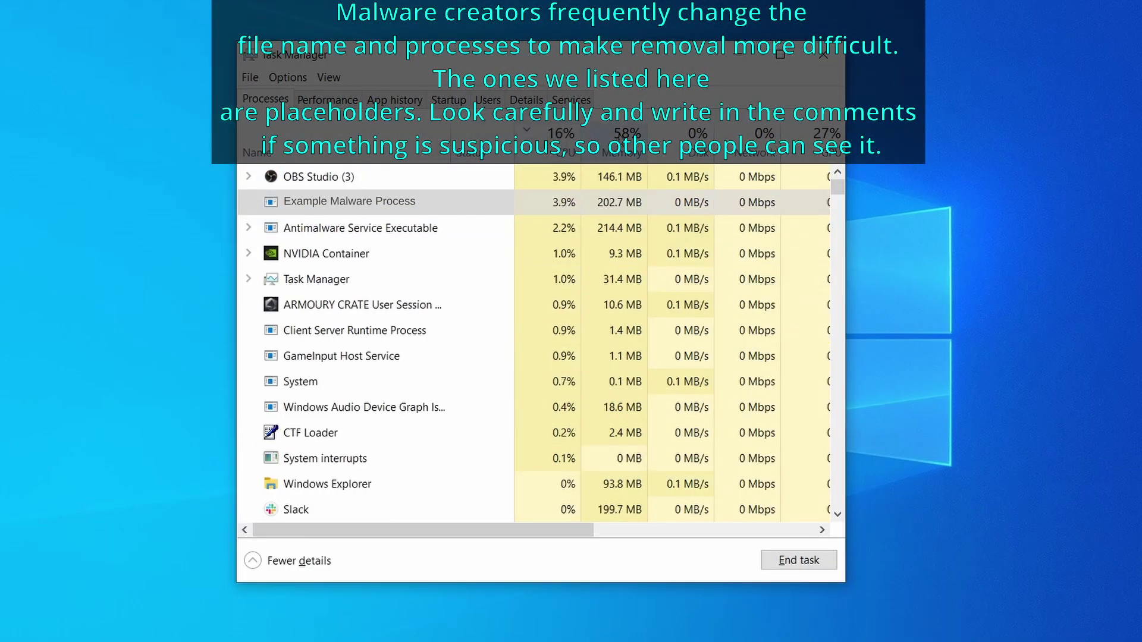
{"action": "left_click", "coordinate": [622, 145]}
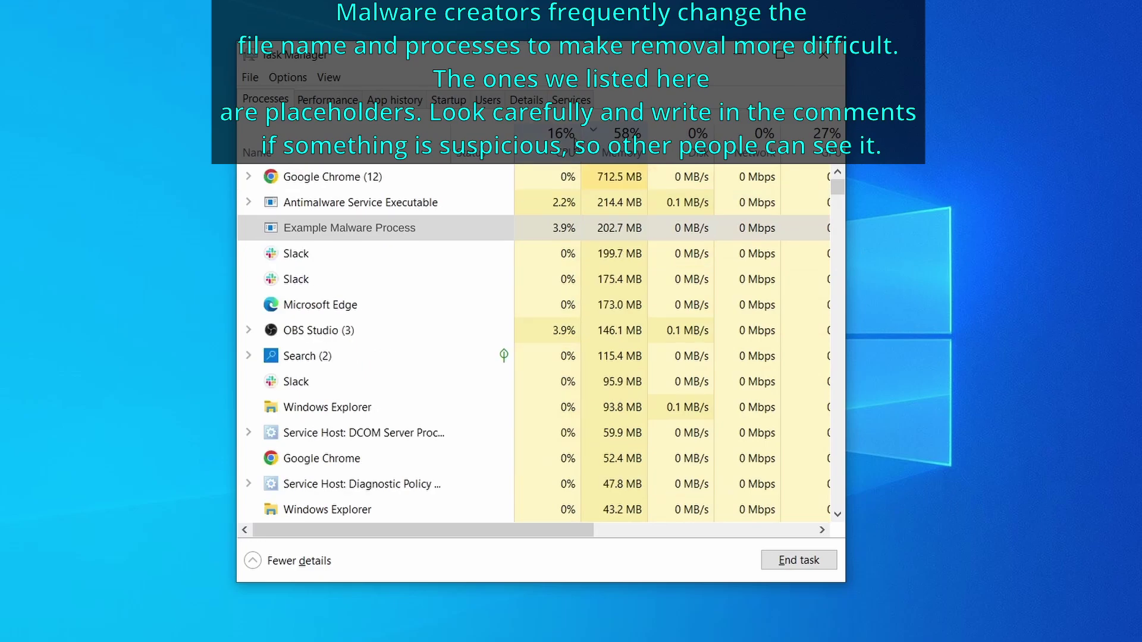
{"action": "right_click", "coordinate": [545, 228]}
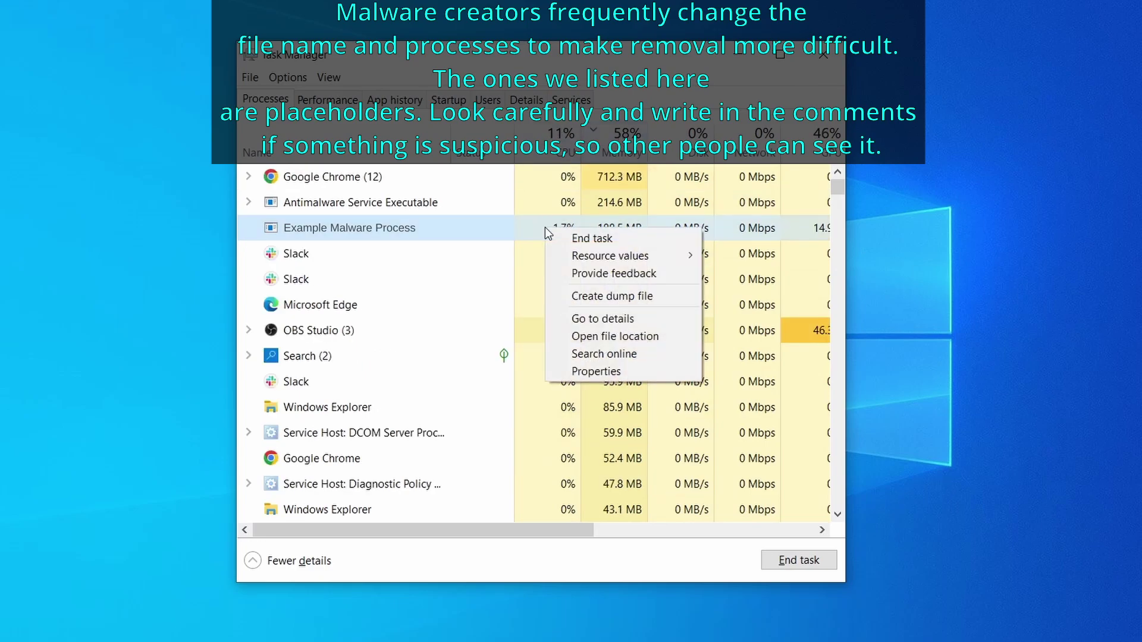
{"action": "left_click", "coordinate": [617, 337]}
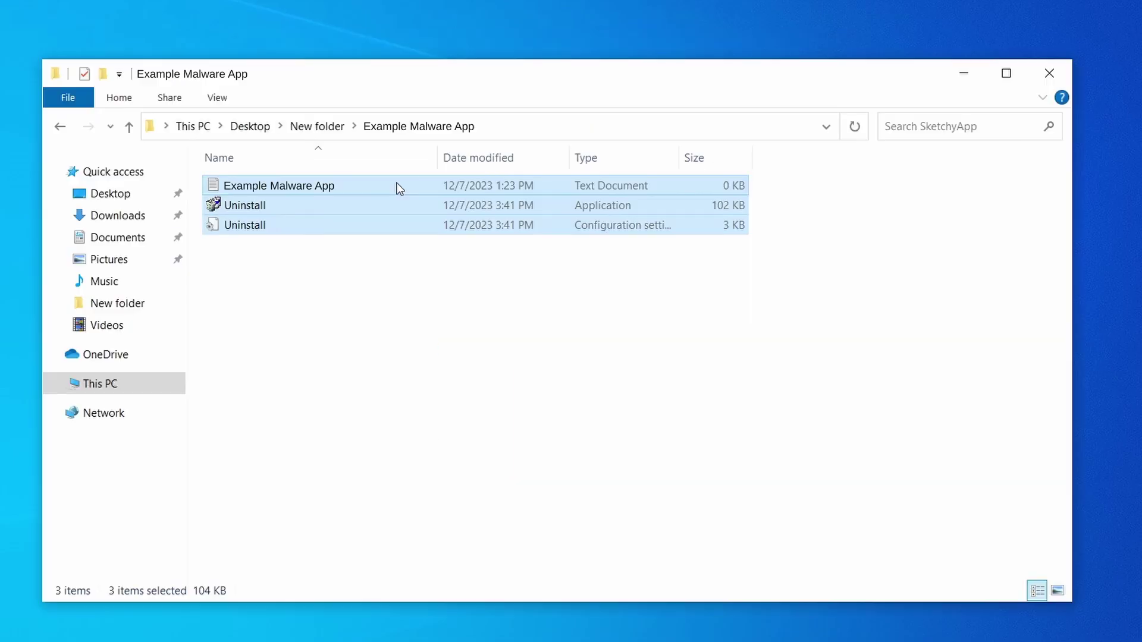
Delete the three Example Malware App files and close the emptied folder window
{"action": "right_click", "coordinate": [395, 184]}
{"action": "left_click", "coordinate": [493, 414]}
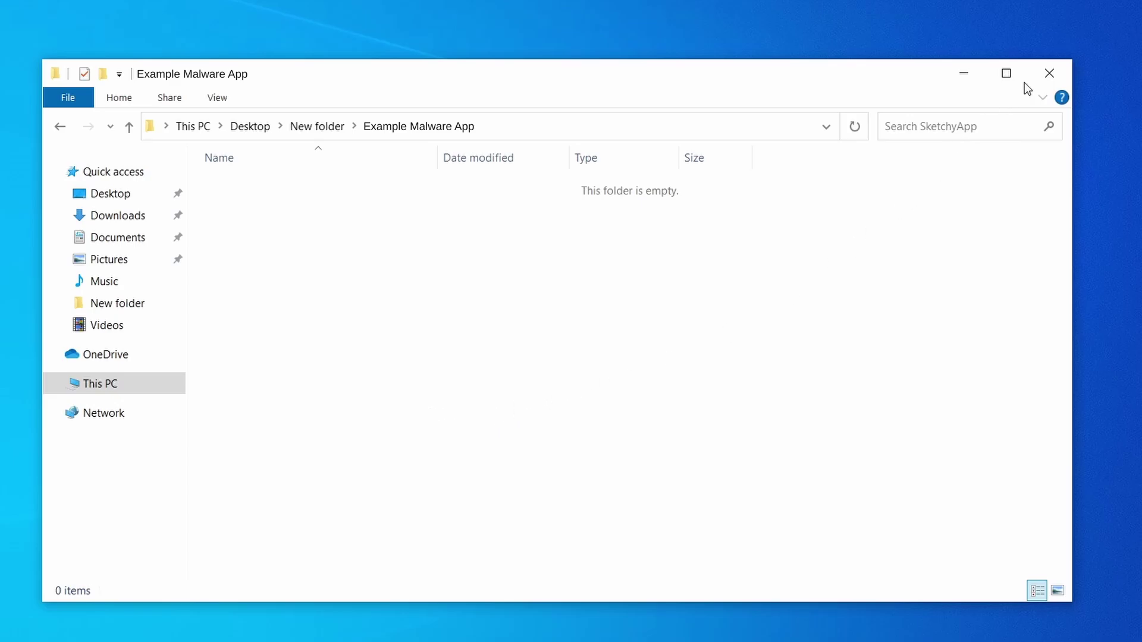
{"action": "left_click", "coordinate": [1049, 71]}
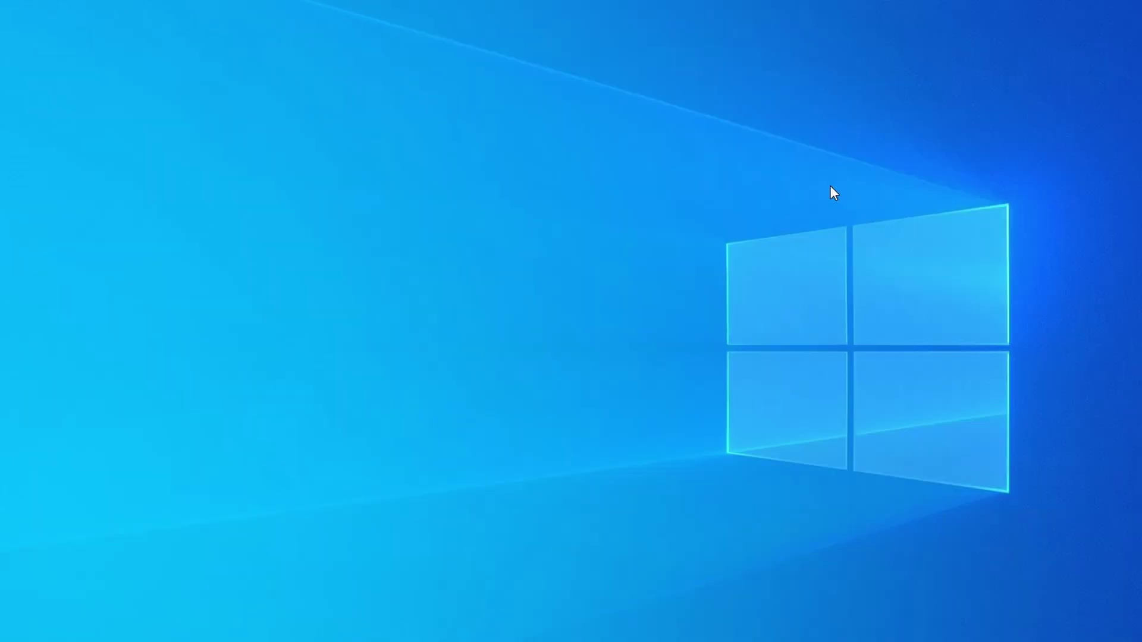
Sort Task Manager by CPU then memory and bring up actions for the Example Malware App process
{"action": "key", "text": "ctrl+shift+Escape"}
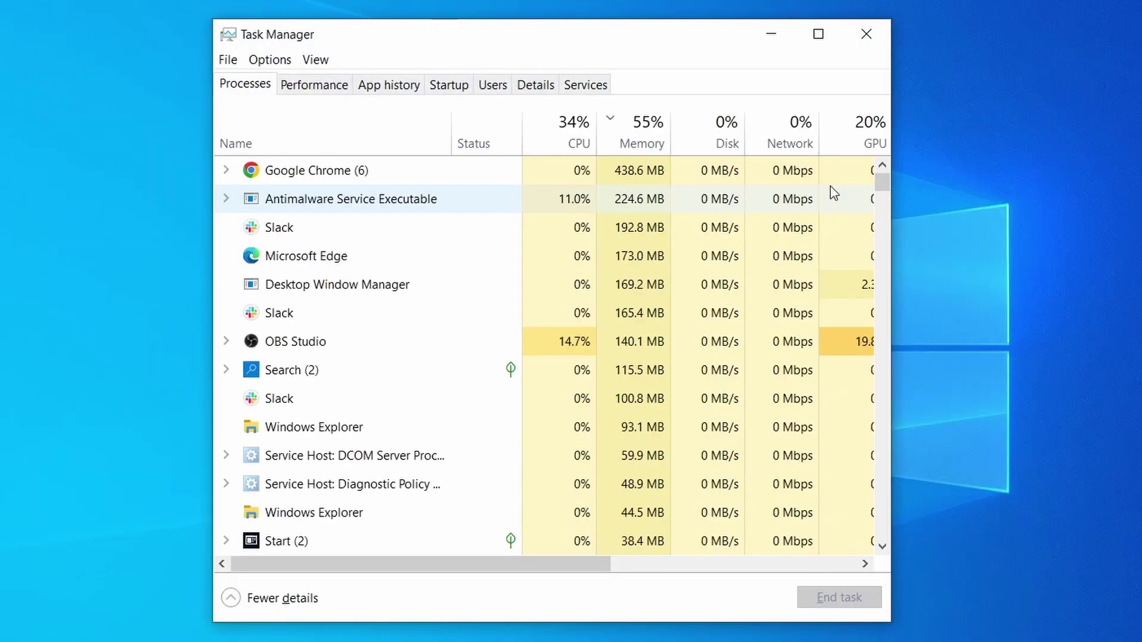
{"action": "left_click", "coordinate": [554, 142]}
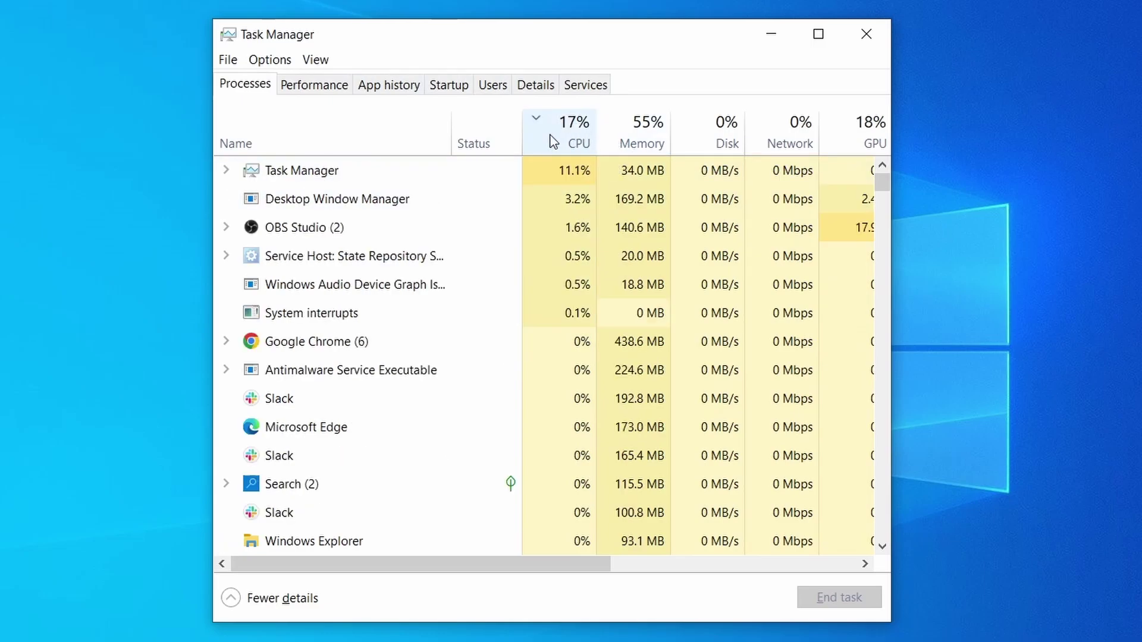
{"action": "left_click", "coordinate": [647, 129]}
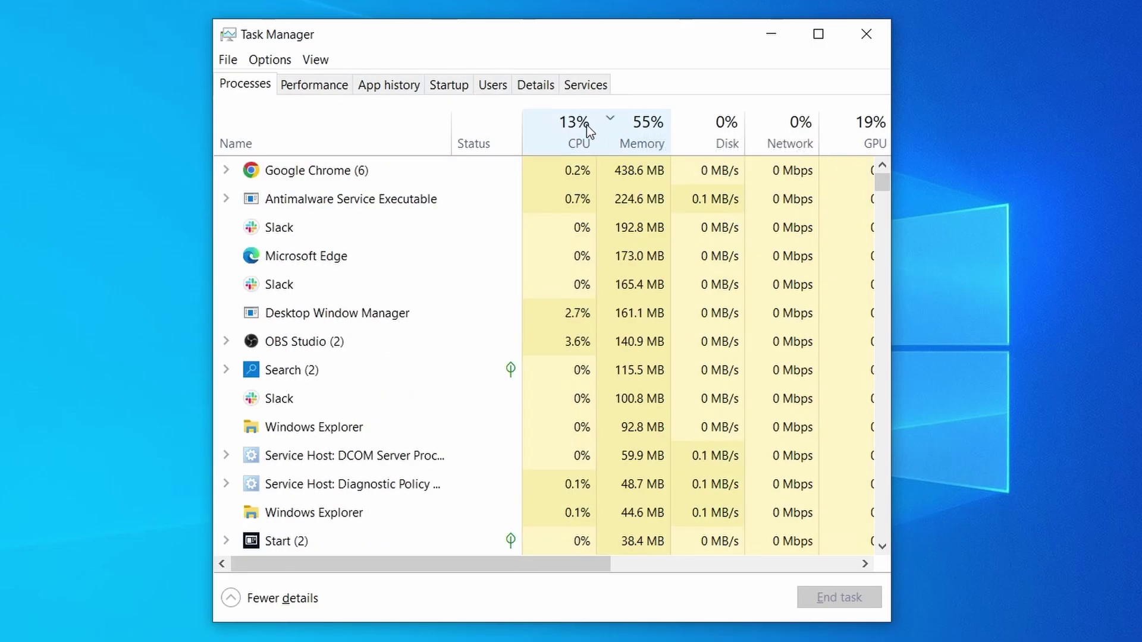
{"action": "scroll", "coordinate": [428, 357], "scroll_direction": "down", "scroll_amount": 2}
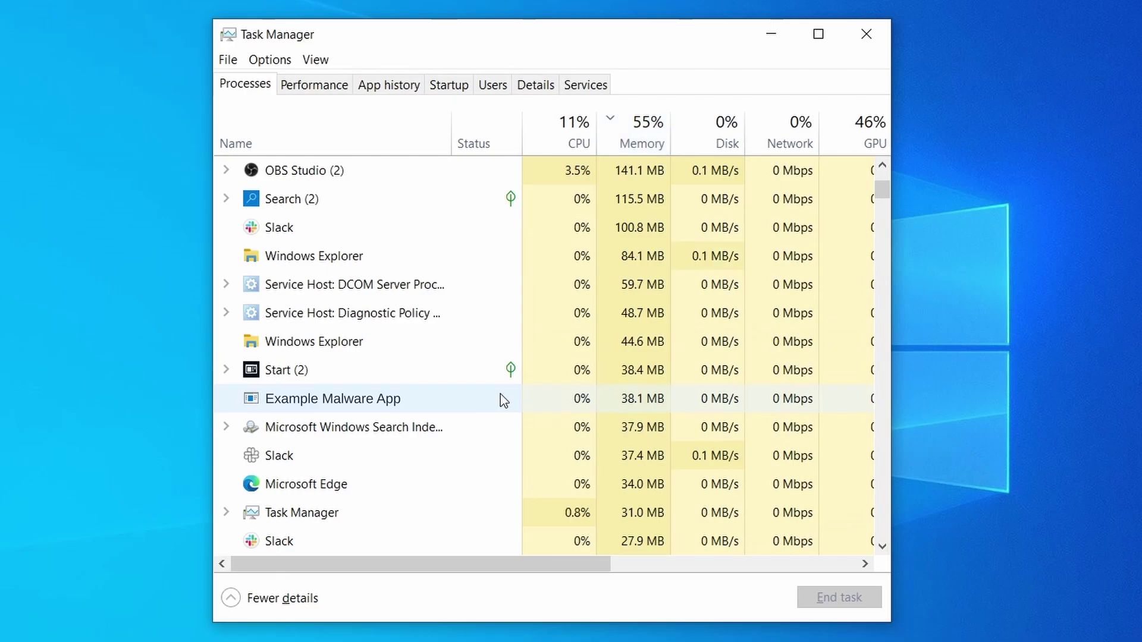
{"action": "right_click", "coordinate": [501, 393]}
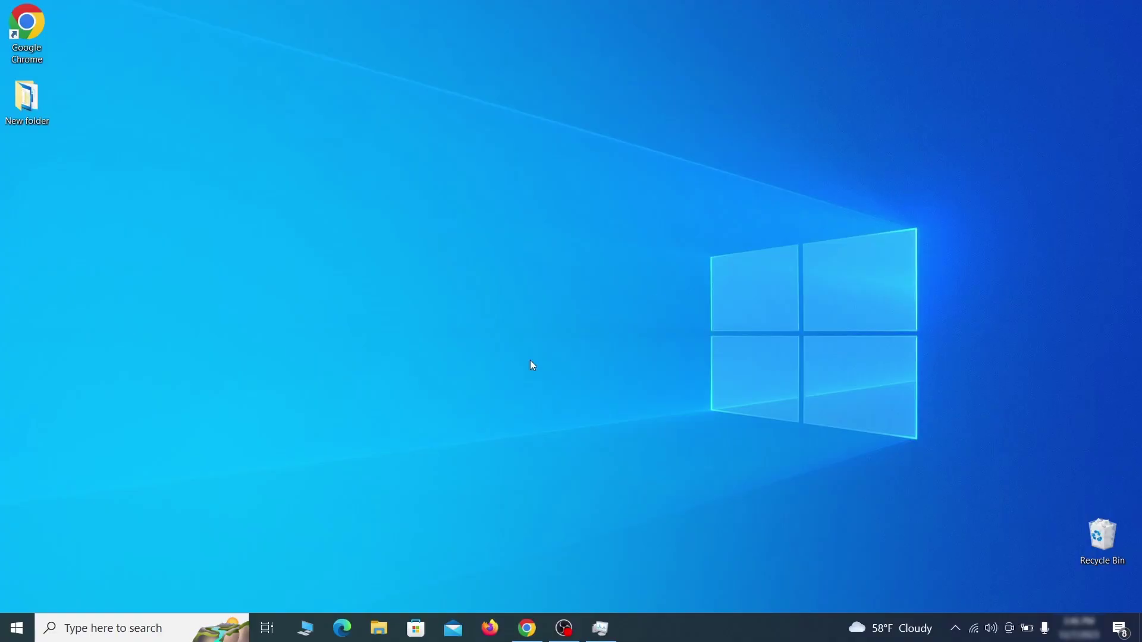
Bring up the Windows search
{"action": "key", "text": "super"}
Open the Wi-Fi adapter's Internet Protocol Version 4 (TCP/IPv4) properties from Network Connections
{"action": "type", "text": "view network connections"}
{"action": "key", "text": "Return"}
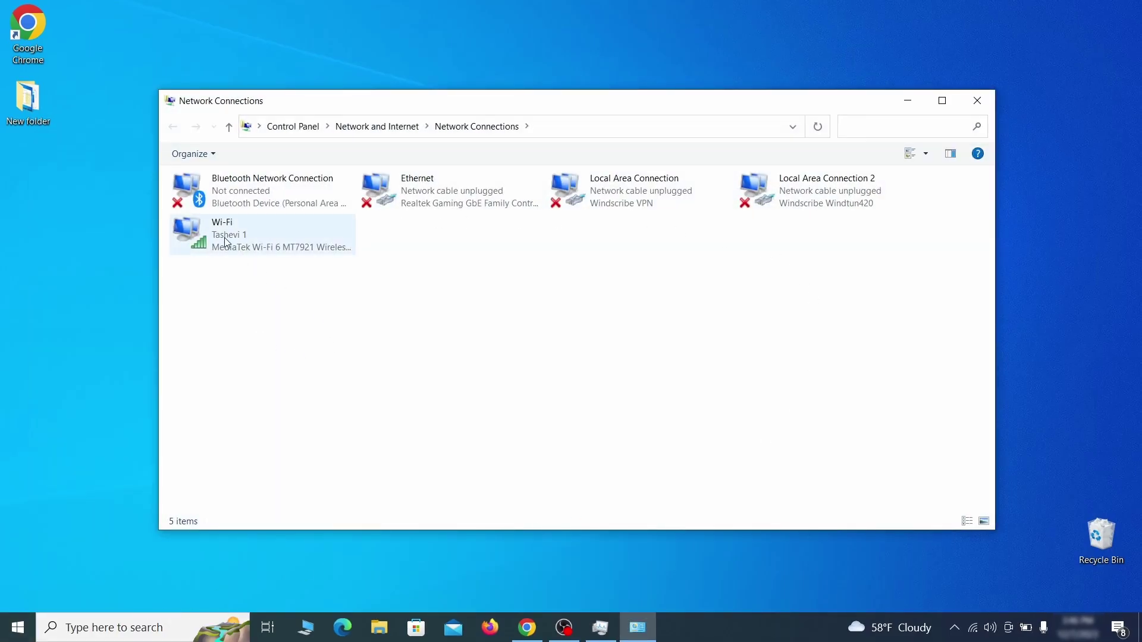
{"action": "left_click", "coordinate": [207, 230]}
{"action": "right_click", "coordinate": [243, 246]}
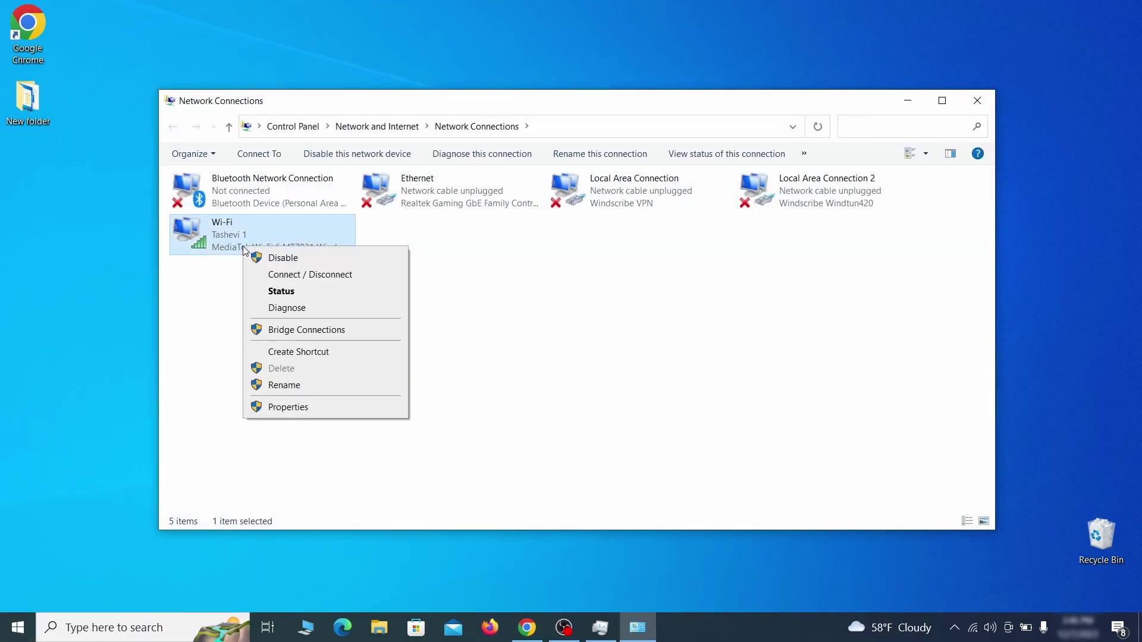
{"action": "left_click", "coordinate": [288, 407]}
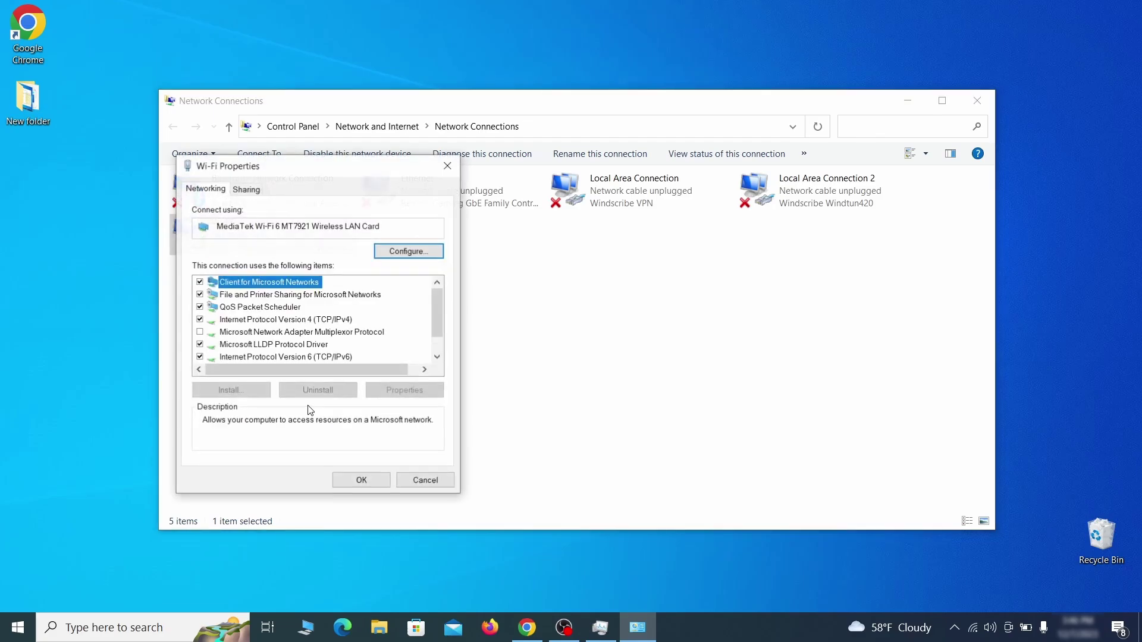
{"action": "left_click", "coordinate": [298, 321]}
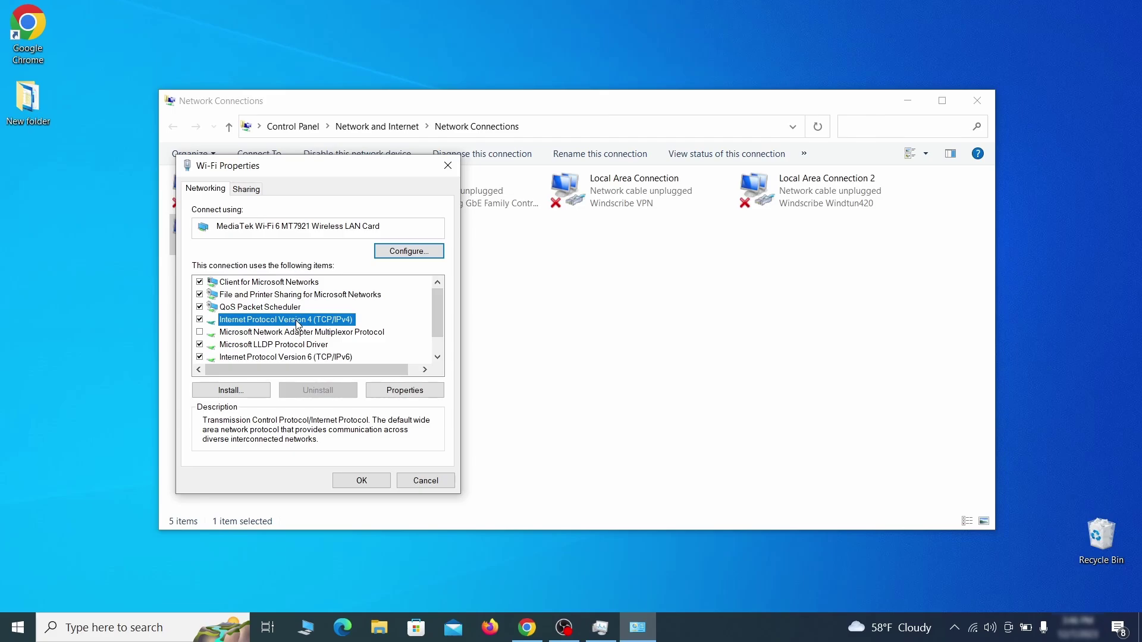
{"action": "left_click", "coordinate": [409, 390]}
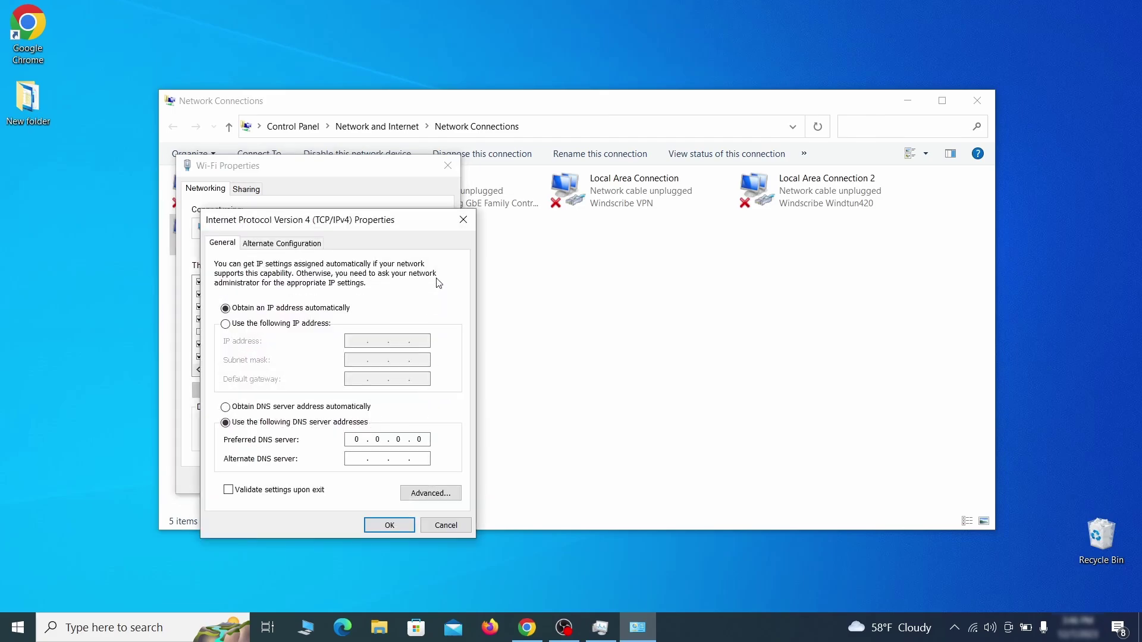
Remove the 0.0.0.0 DNS server under Advanced TCP/IP settings and confirm the Wi-Fi dialogs
{"action": "left_click_drag", "start_coordinate": [405, 215], "coordinate": [575, 170]}
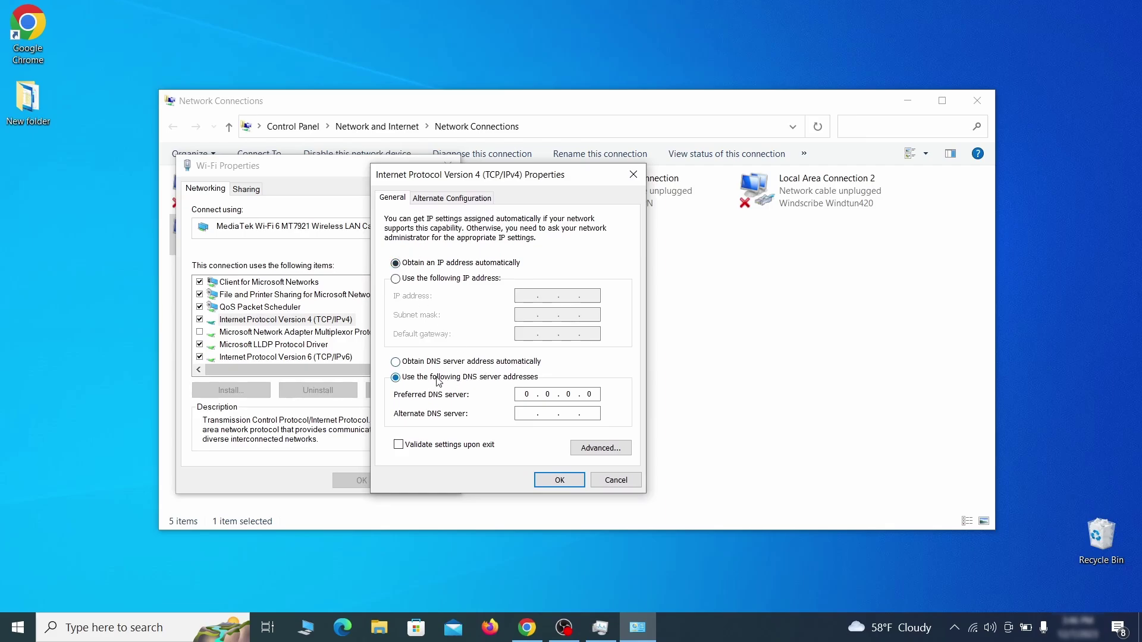
{"action": "left_click", "coordinate": [617, 456]}
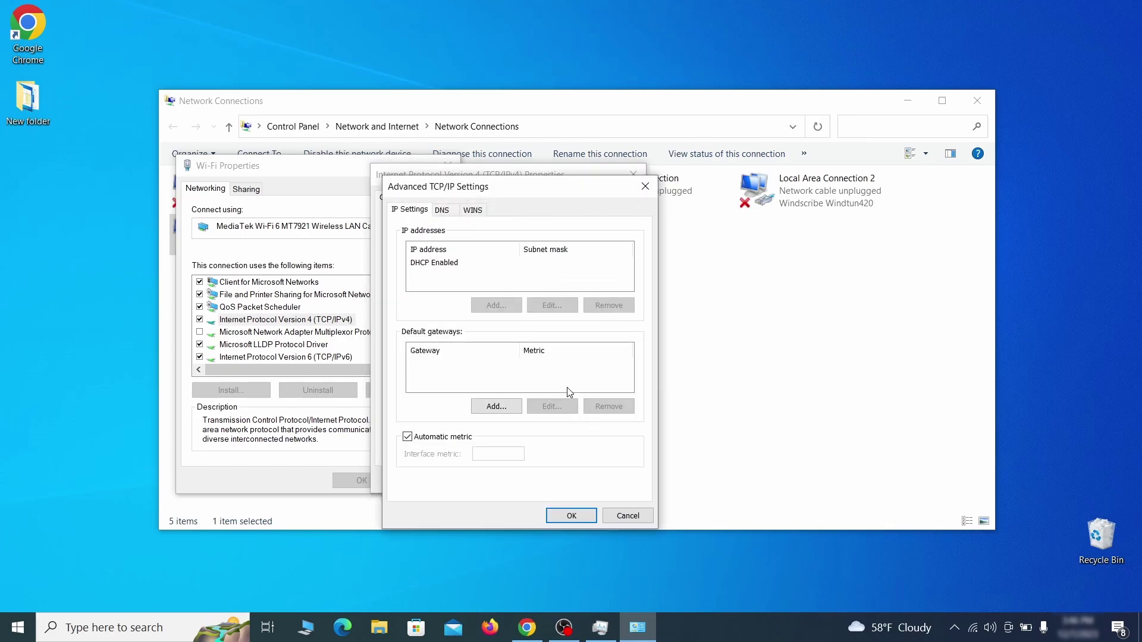
{"action": "left_click", "coordinate": [445, 210]}
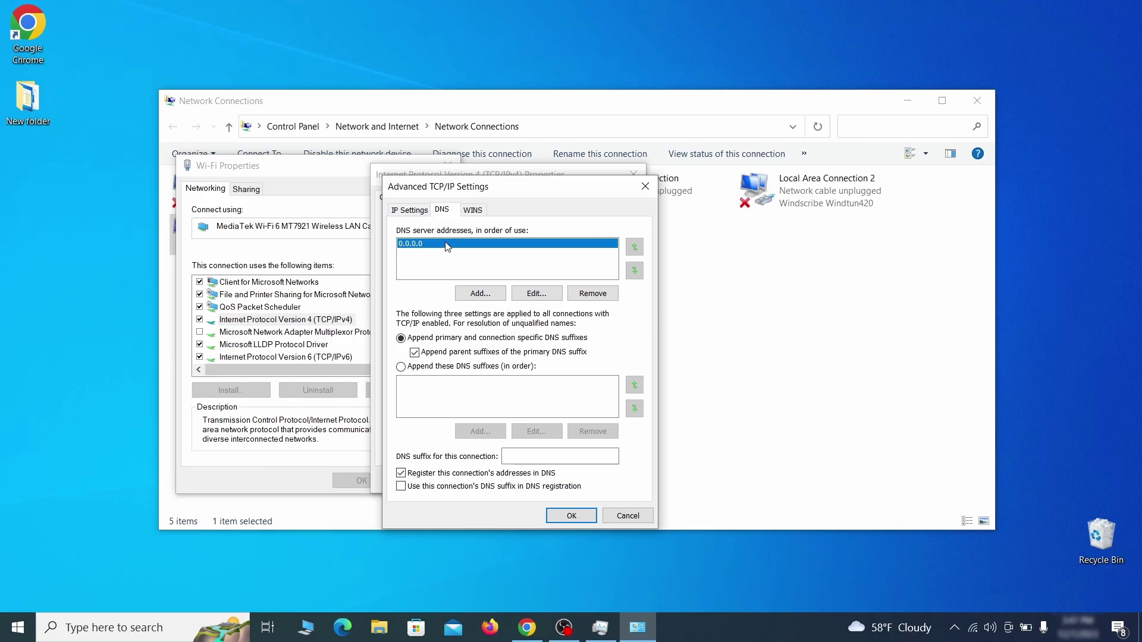
{"action": "left_click", "coordinate": [603, 295]}
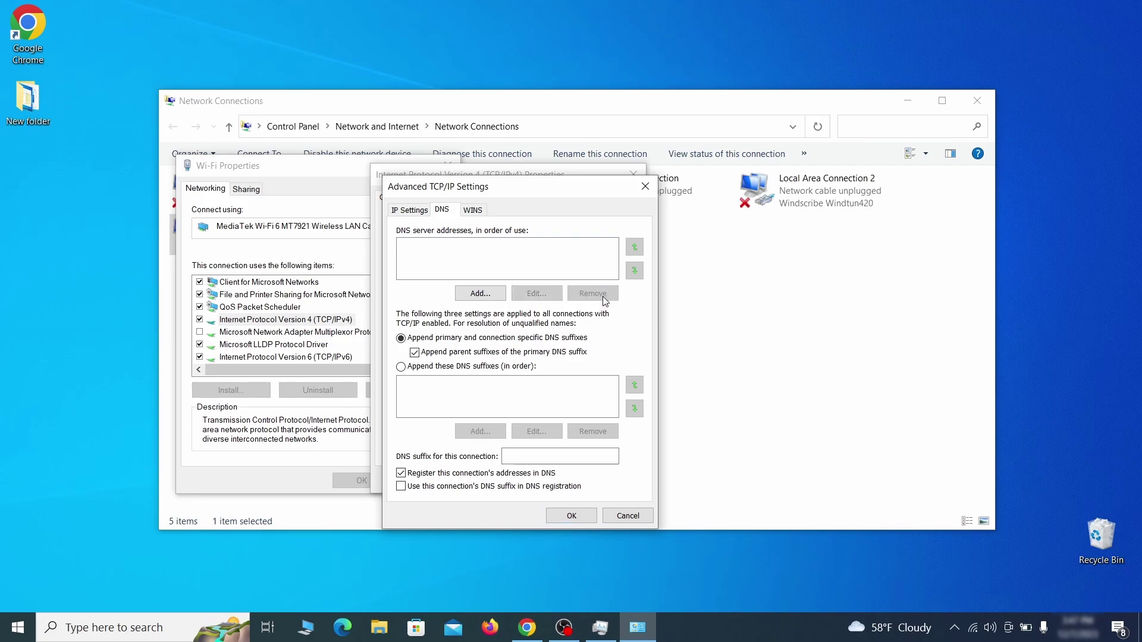
{"action": "left_click", "coordinate": [579, 518]}
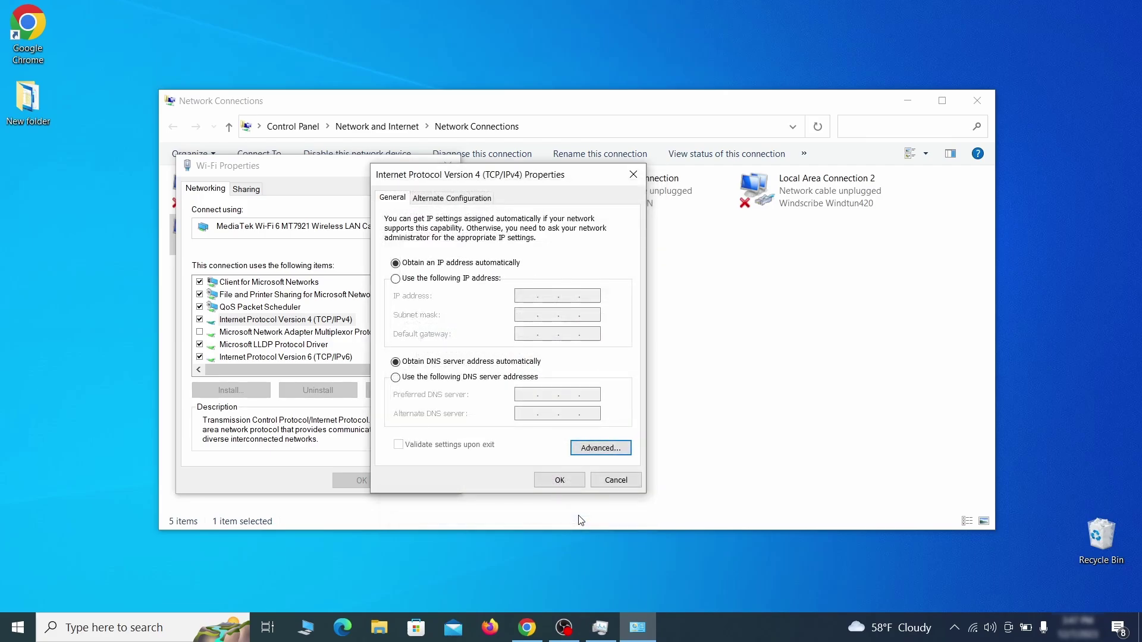
{"action": "left_click", "coordinate": [557, 479]}
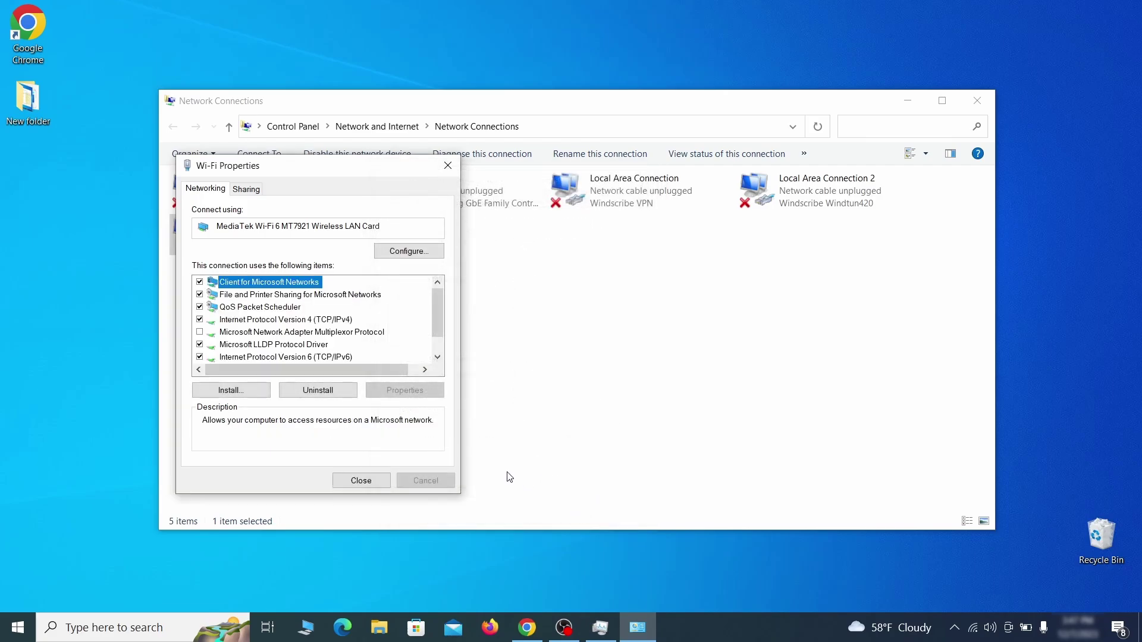
{"action": "left_click", "coordinate": [361, 481]}
Close Network Connections and open the hosts file in Notepad by its pasted path
{"action": "key", "text": "alt+F4"}
{"action": "key", "text": "super"}
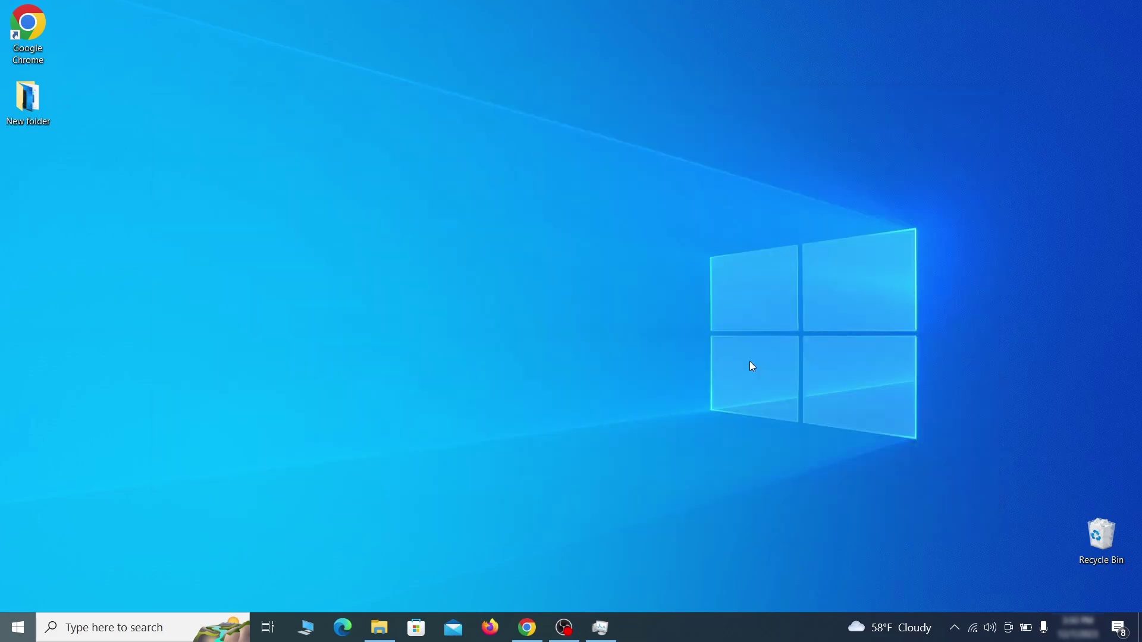
{"action": "type", "text": "C:\\Windows\\System32\\drivers\\etc\\hosts"}
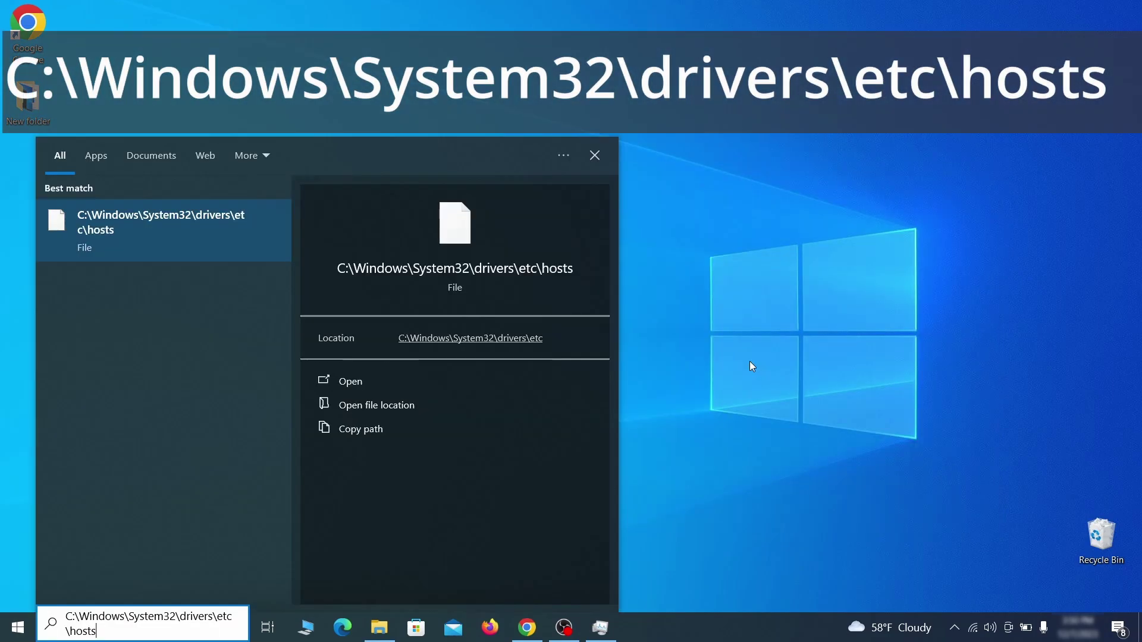
{"action": "key", "text": "Return"}
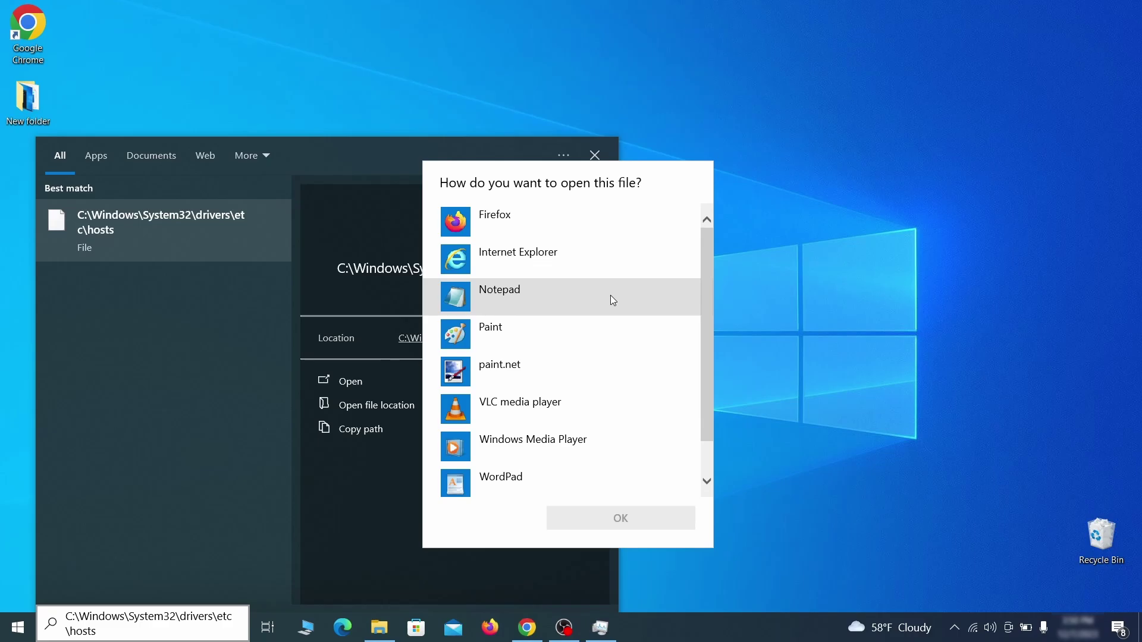
{"action": "double_click", "coordinate": [612, 297]}
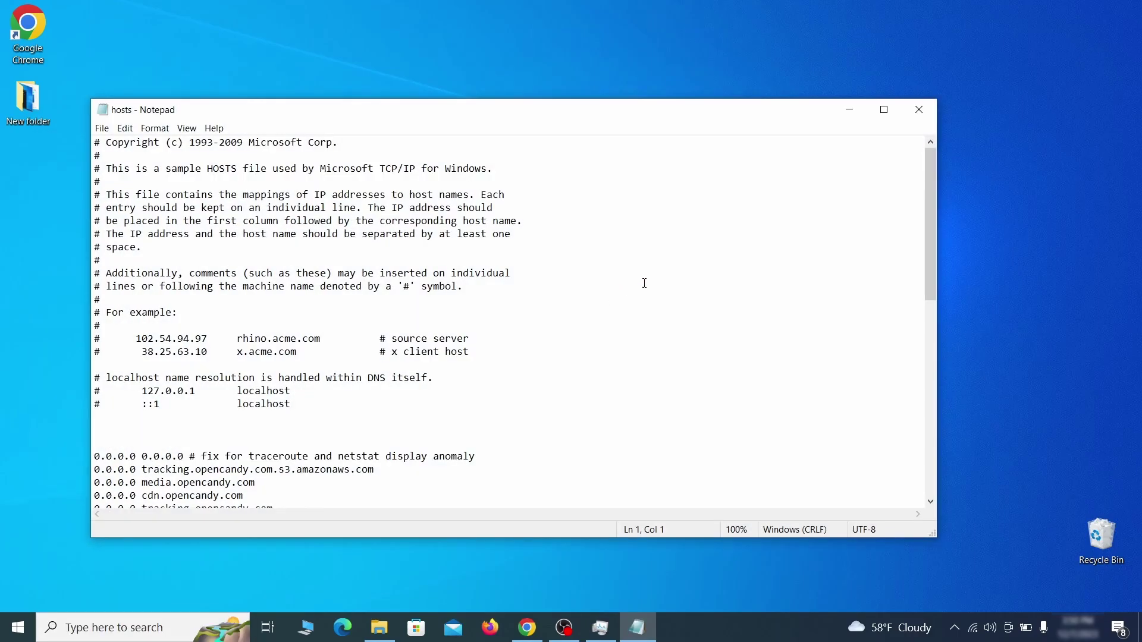
Delete all the added 0.0.0.0 blocking entries from hosts and save the file
{"action": "scroll", "coordinate": [645, 283], "scroll_direction": "down", "scroll_amount": 3}
{"action": "left_click", "coordinate": [417, 299]}
{"action": "double_click", "coordinate": [96, 339]}
{"action": "left_click", "coordinate": [113, 316]}
{"action": "scroll", "coordinate": [307, 402], "scroll_direction": "down", "scroll_amount": 1}
{"action": "left_click_drag", "start_coordinate": [94, 338], "coordinate": [290, 478]}
{"action": "scroll", "coordinate": [327, 393], "scroll_direction": "down", "scroll_amount": 8}
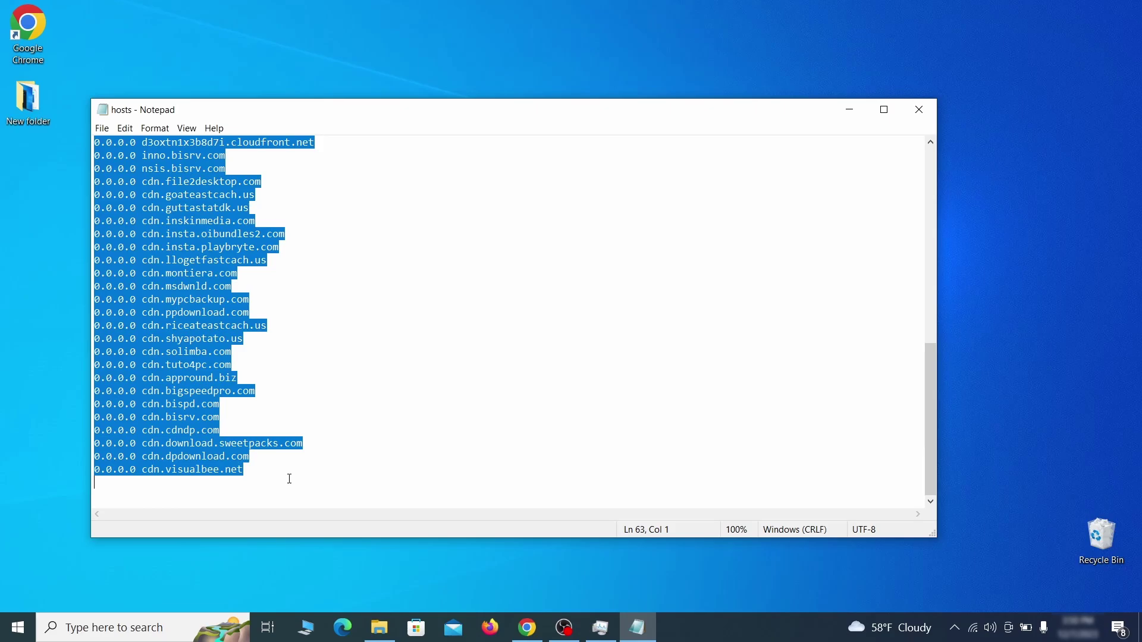
{"action": "key", "text": "Delete"}
{"action": "left_click", "coordinate": [102, 129]}
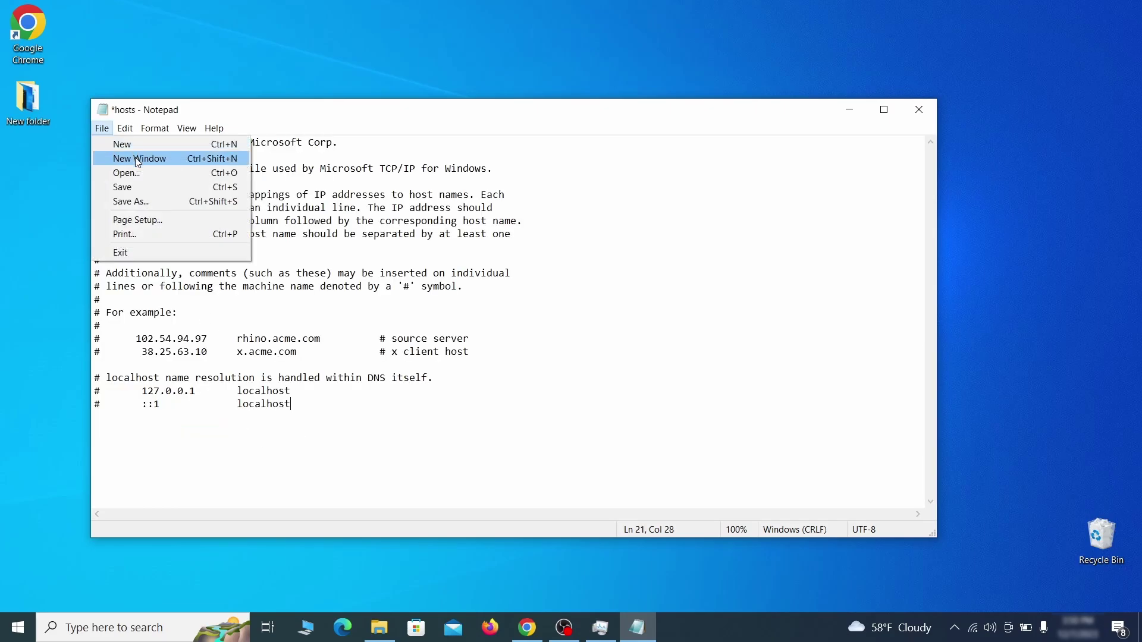
{"action": "left_click", "coordinate": [148, 185]}
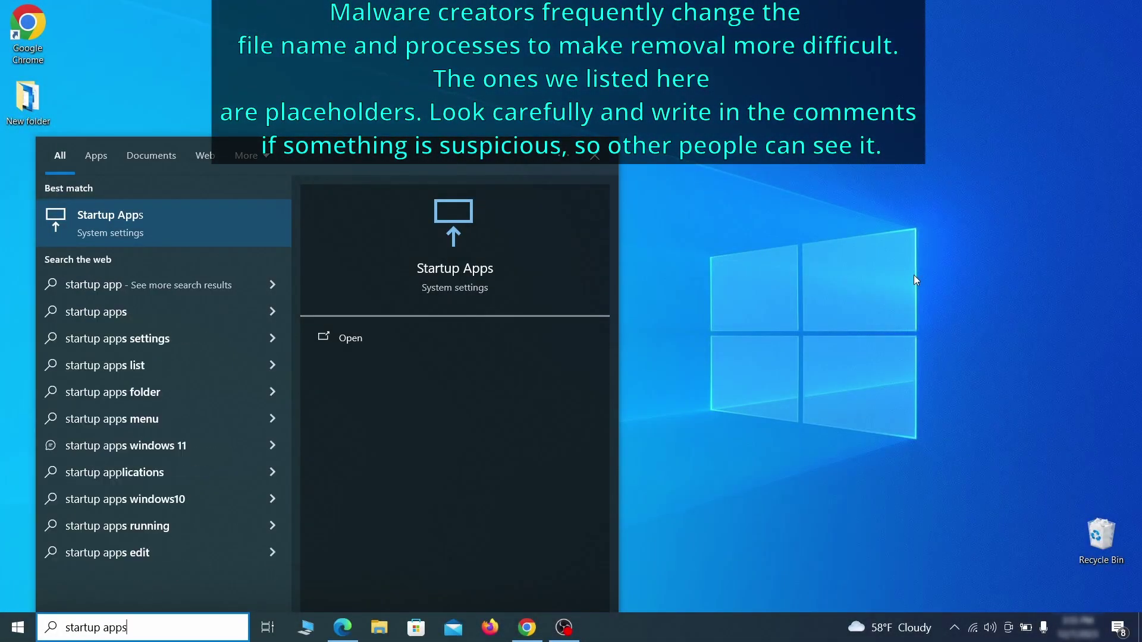
Open the Startup apps settings and switch Example Malware App's toggle to Off
{"action": "key", "text": "Return"}
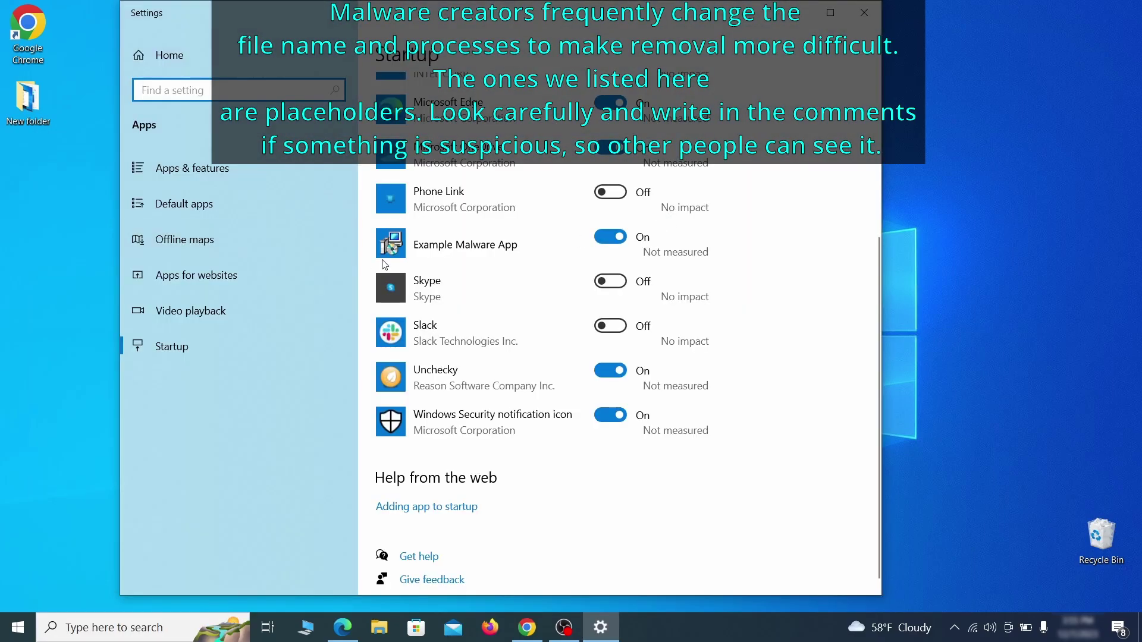
{"action": "left_click", "coordinate": [611, 245]}
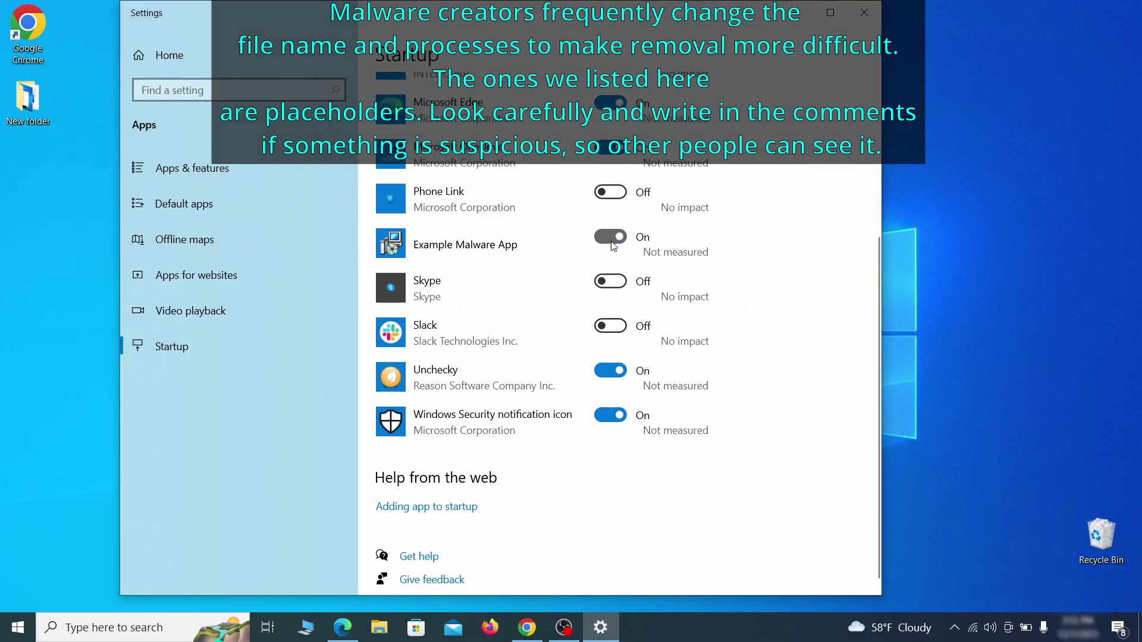
Close Settings, launch Task Scheduler, and select the Example Malware App task in its Library
{"action": "left_click", "coordinate": [865, 13]}
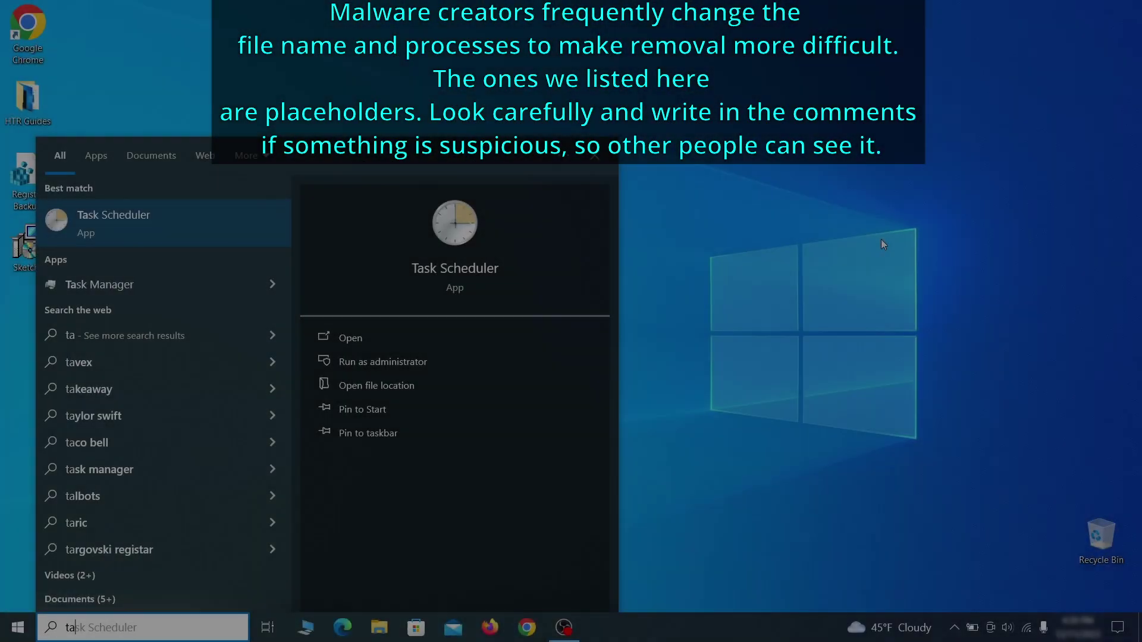
{"action": "type", "text": "sk schedul"}
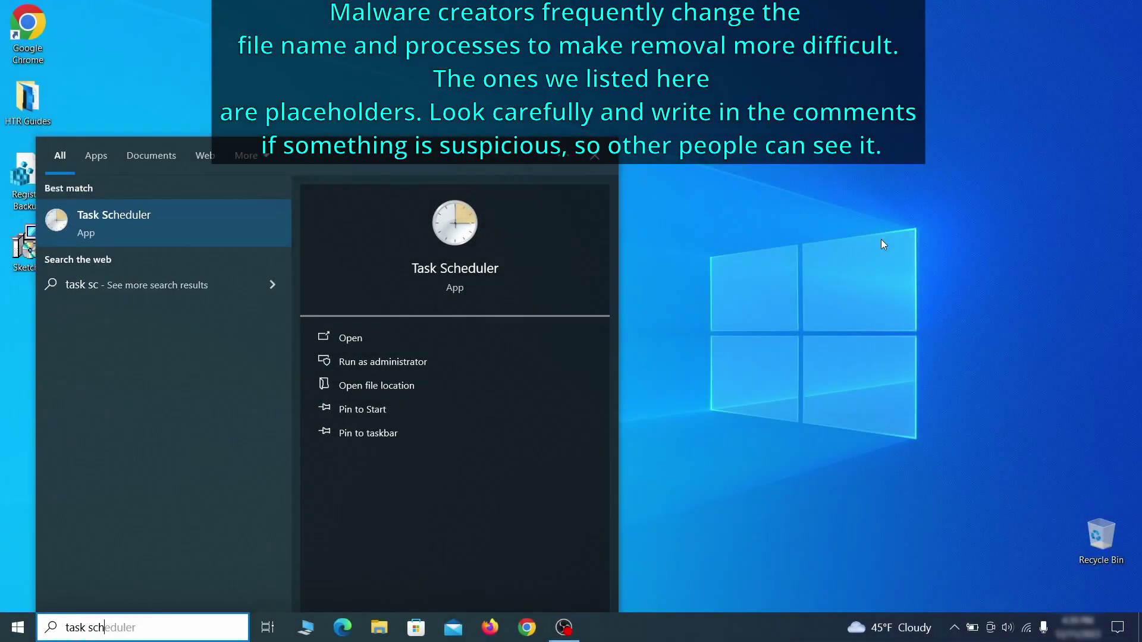
{"action": "key", "text": "Return"}
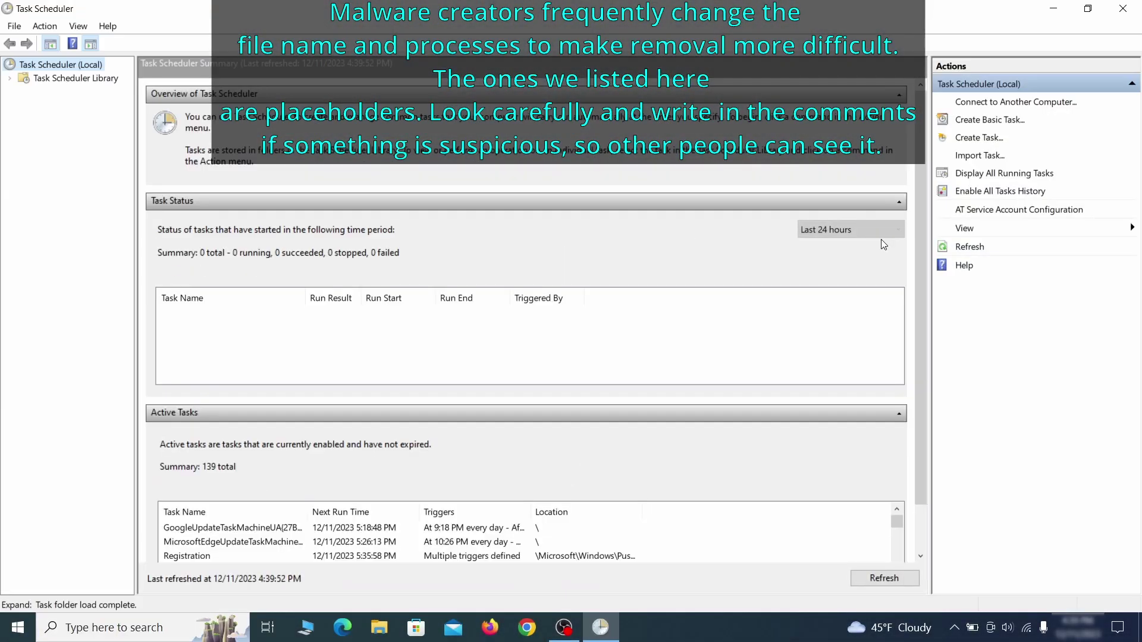
{"action": "left_click", "coordinate": [99, 79]}
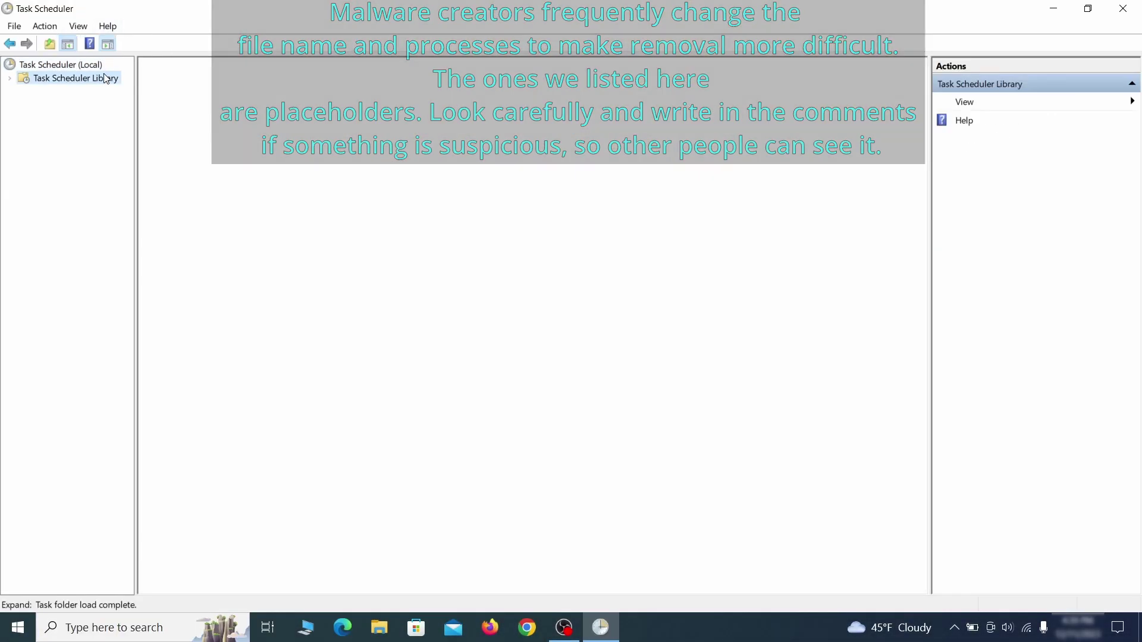
{"action": "left_click", "coordinate": [304, 354]}
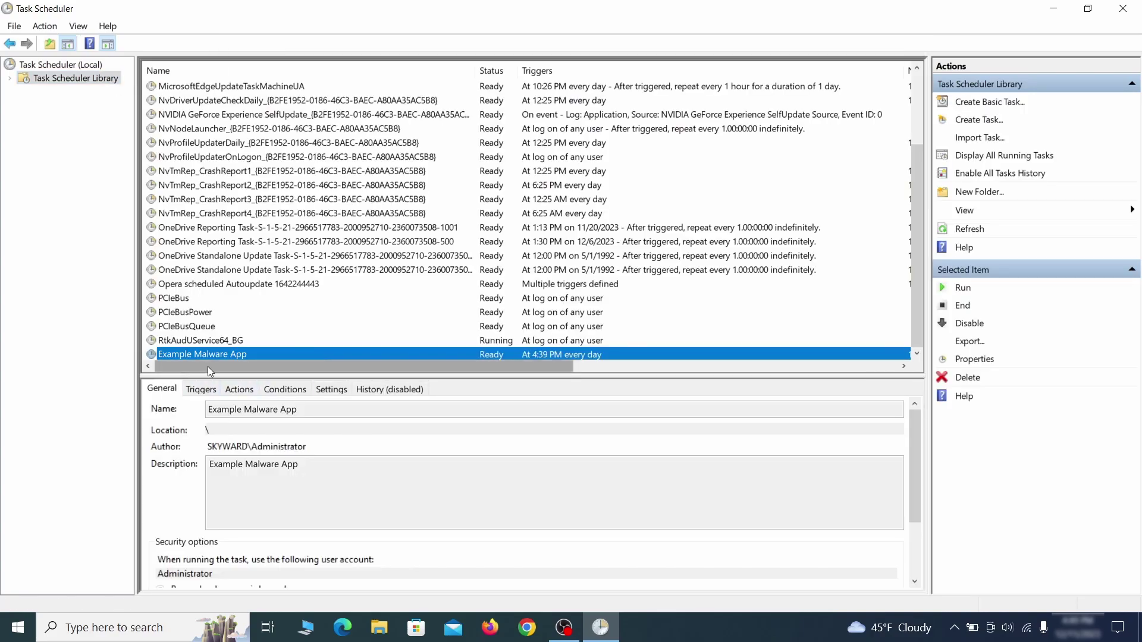
Check the malware task's triggers and launched program, then request deleting the task
{"action": "right_click", "coordinate": [329, 357]}
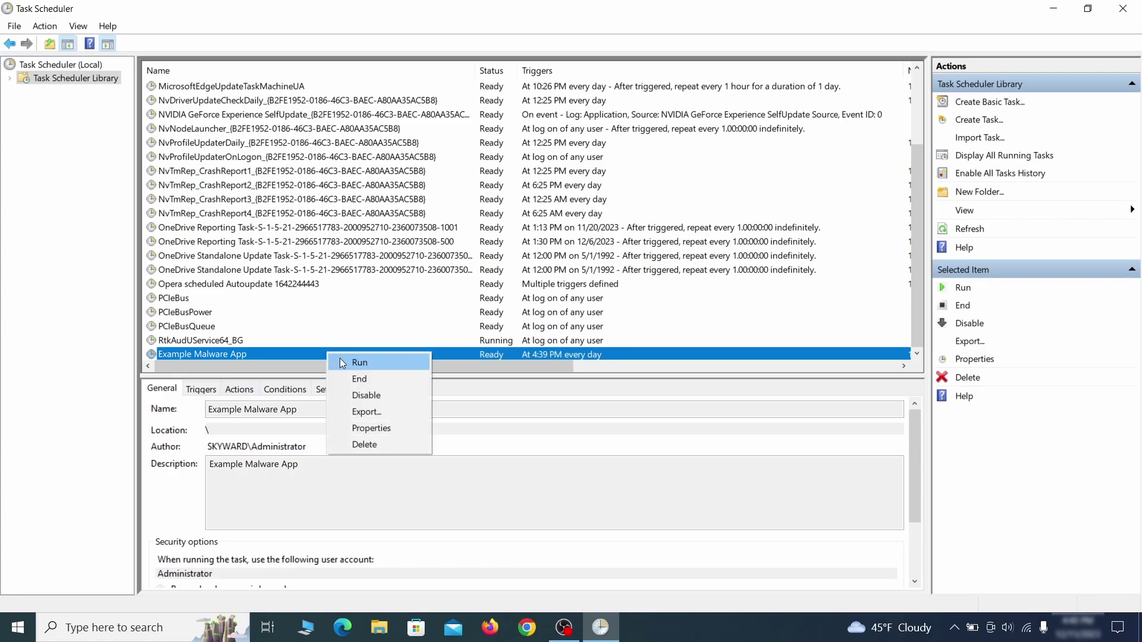
{"action": "left_click", "coordinate": [374, 429]}
{"action": "left_click", "coordinate": [130, 99]}
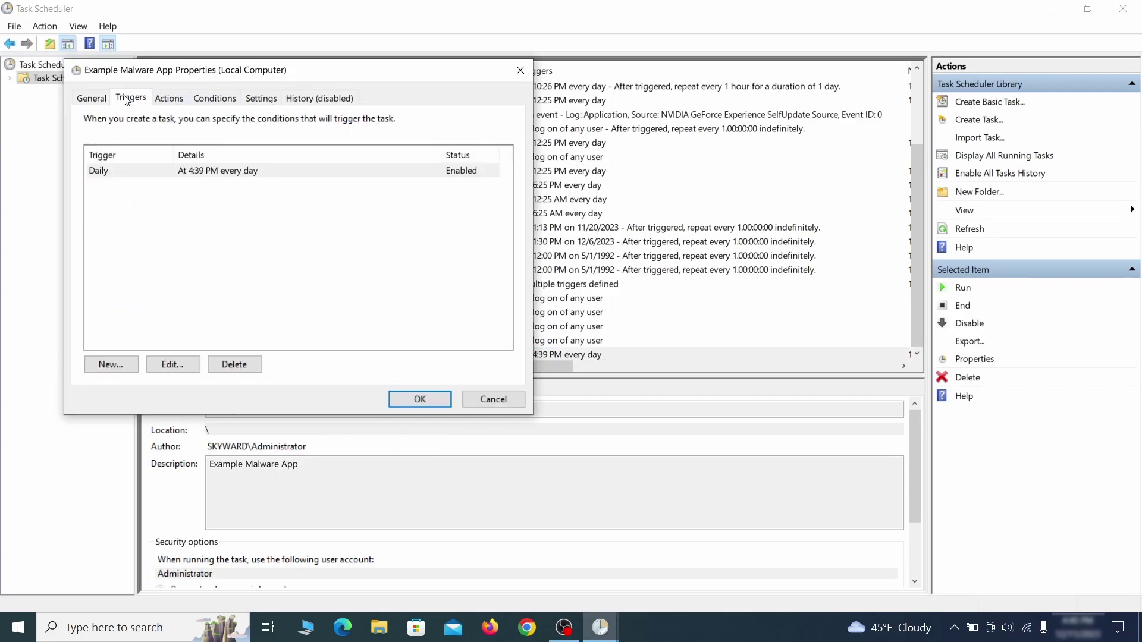
{"action": "left_click", "coordinate": [176, 100]}
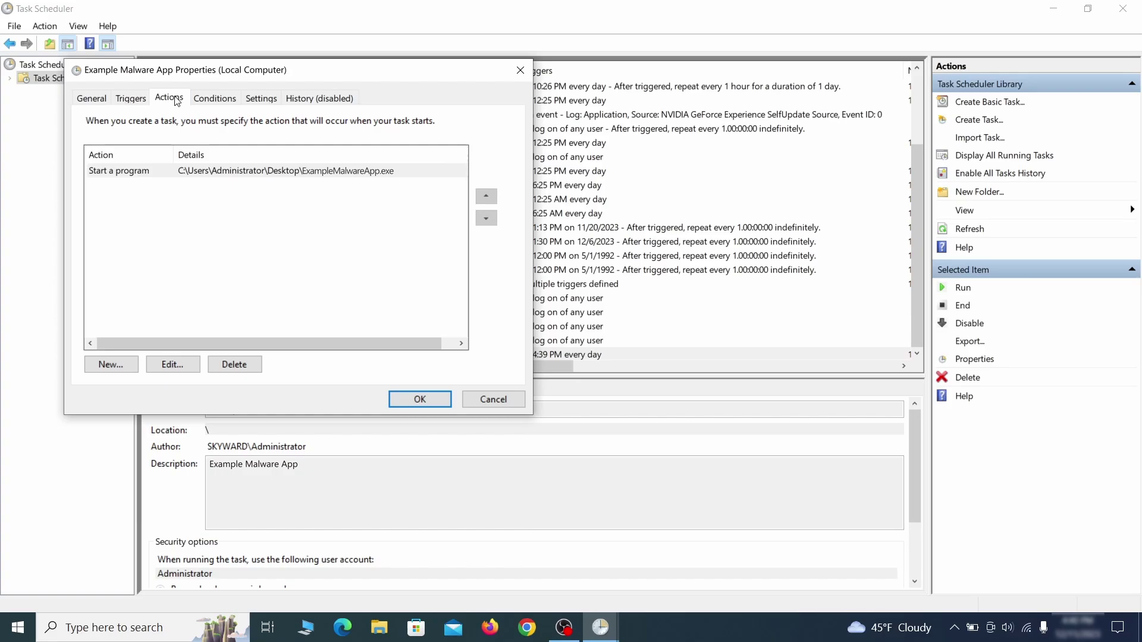
{"action": "key", "text": "Escape"}
{"action": "right_click", "coordinate": [367, 353]}
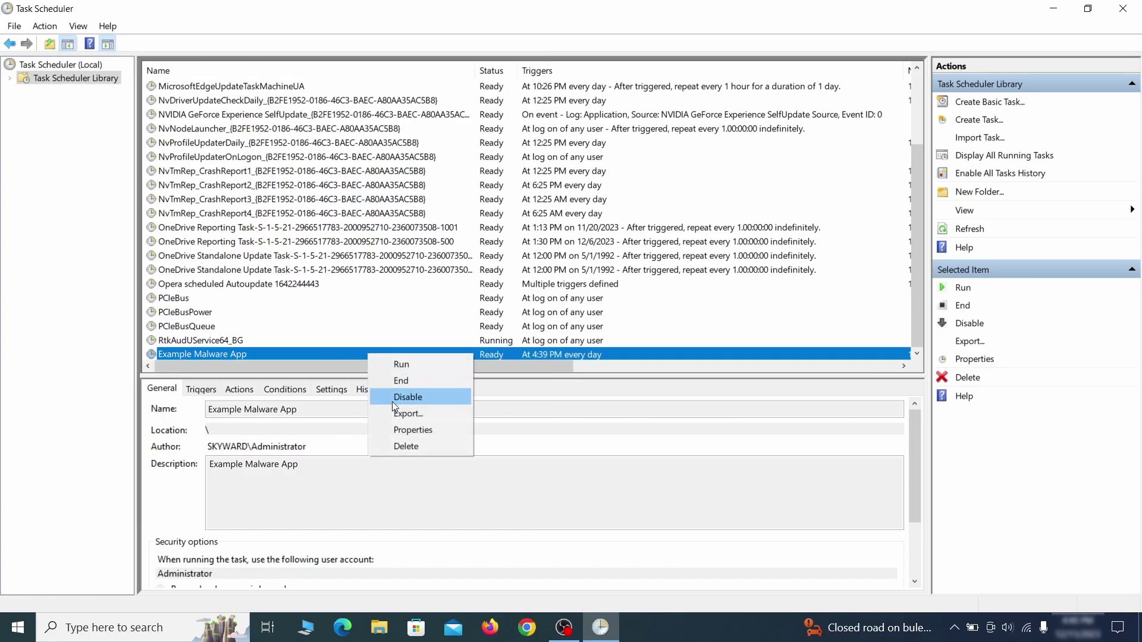
{"action": "left_click", "coordinate": [406, 447]}
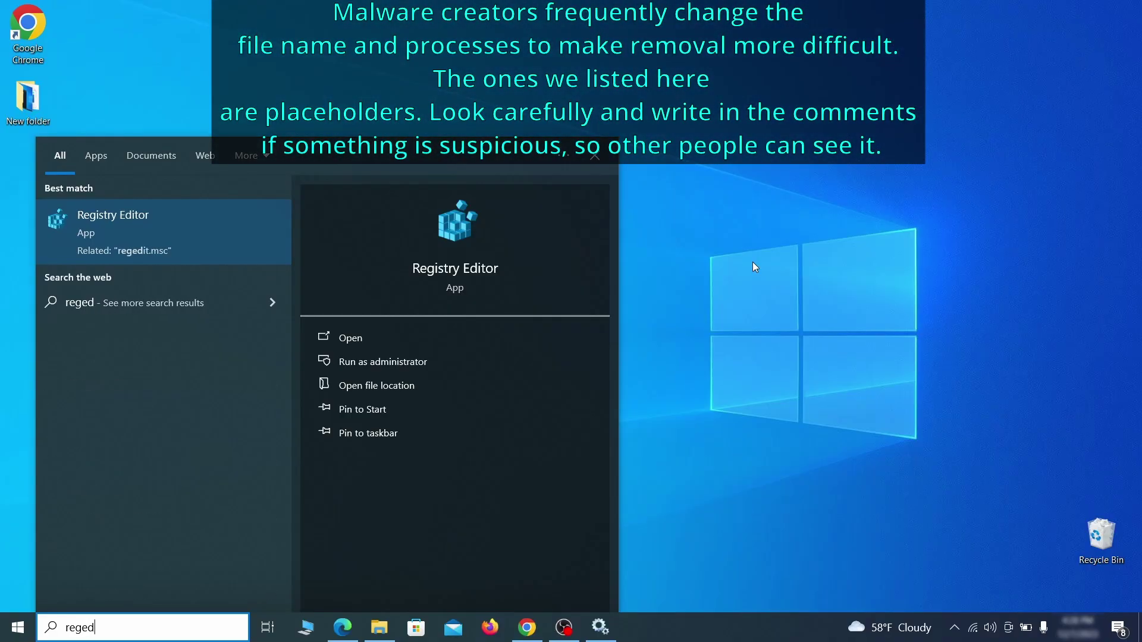
Run Registry Editor as administrator and export 'Registry Backup 1' to the desktop
{"action": "type", "text": "it"}
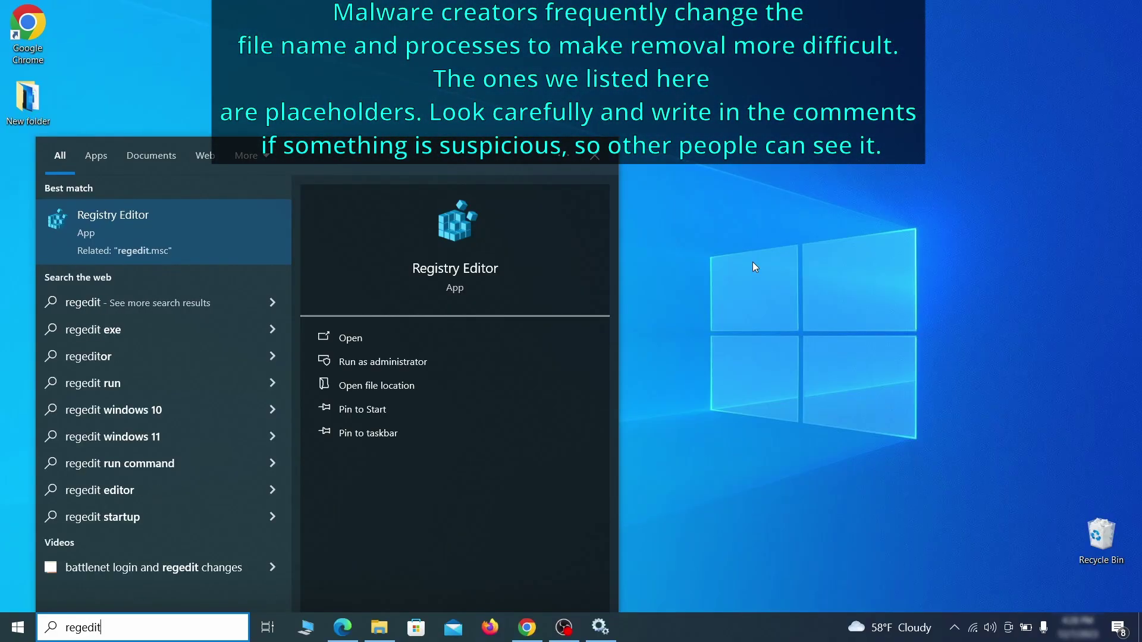
{"action": "right_click", "coordinate": [212, 222]}
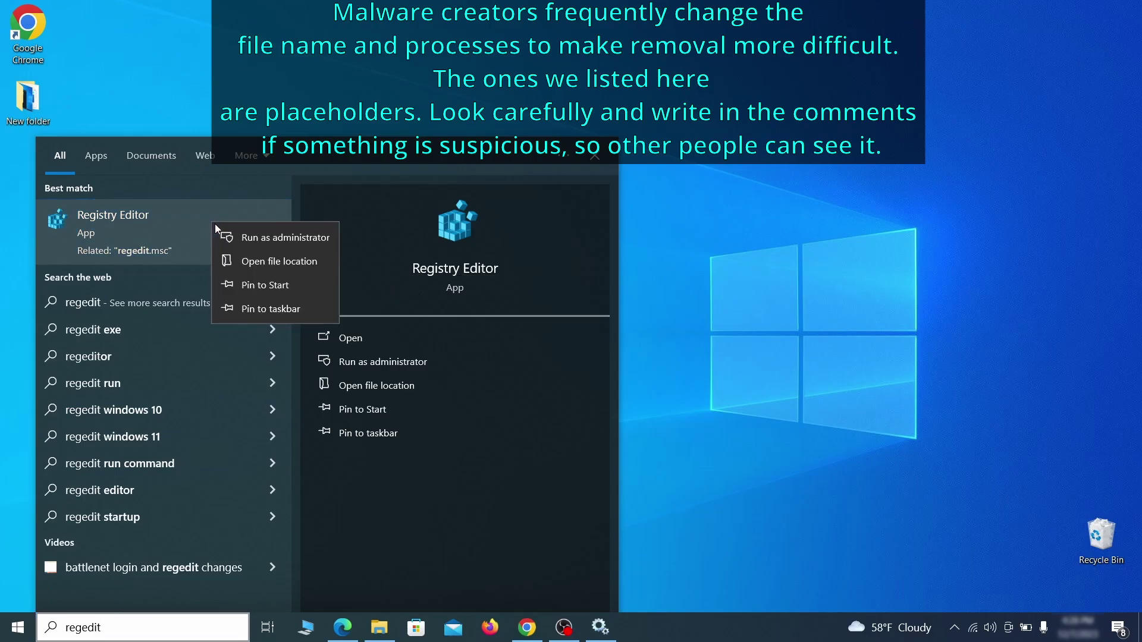
{"action": "left_click", "coordinate": [297, 235]}
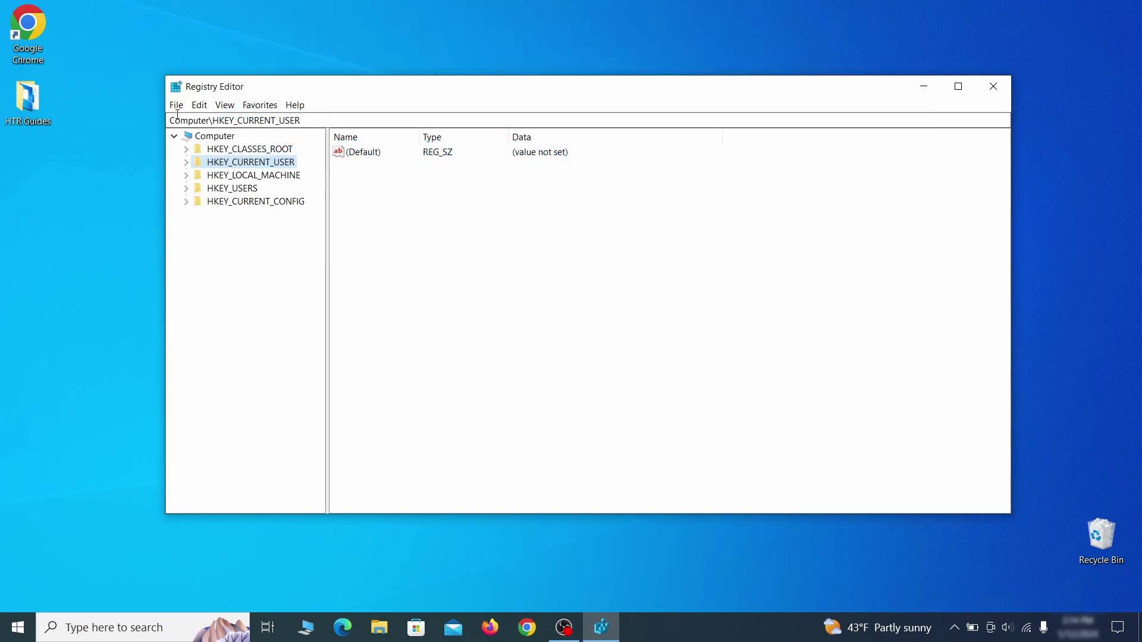
{"action": "left_click", "coordinate": [176, 106]}
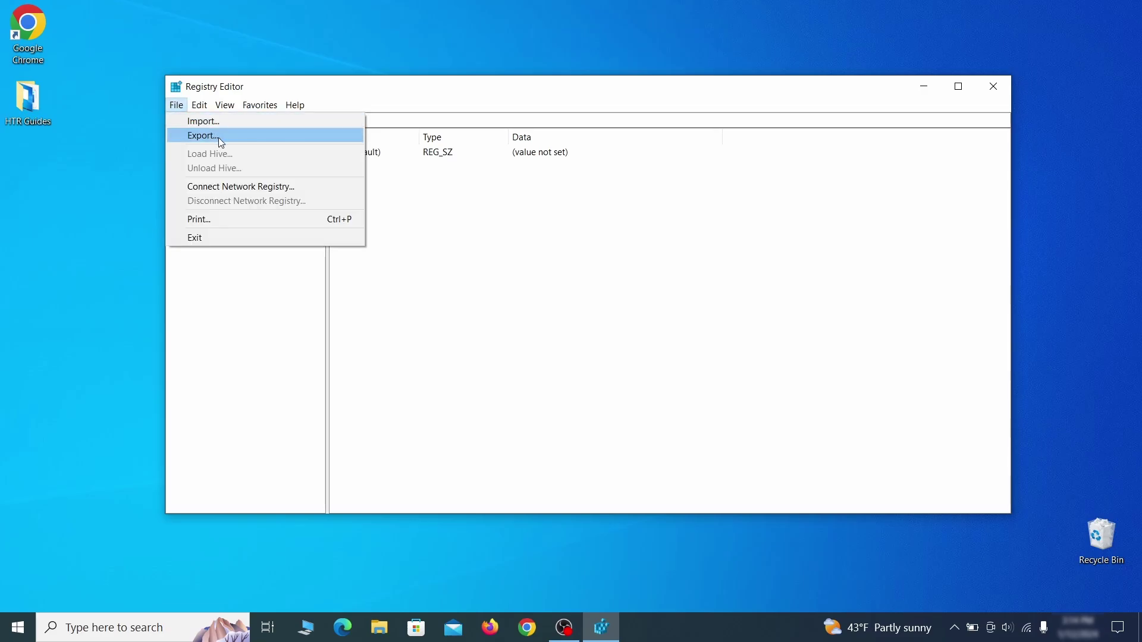
{"action": "left_click", "coordinate": [275, 138]}
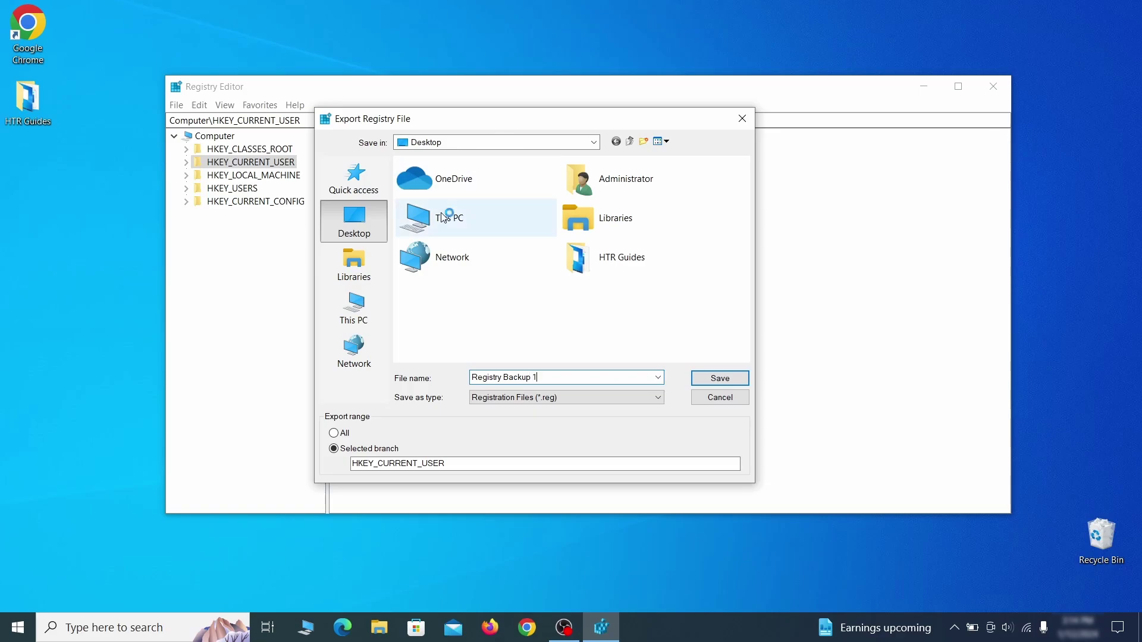
{"action": "key", "text": "Return"}
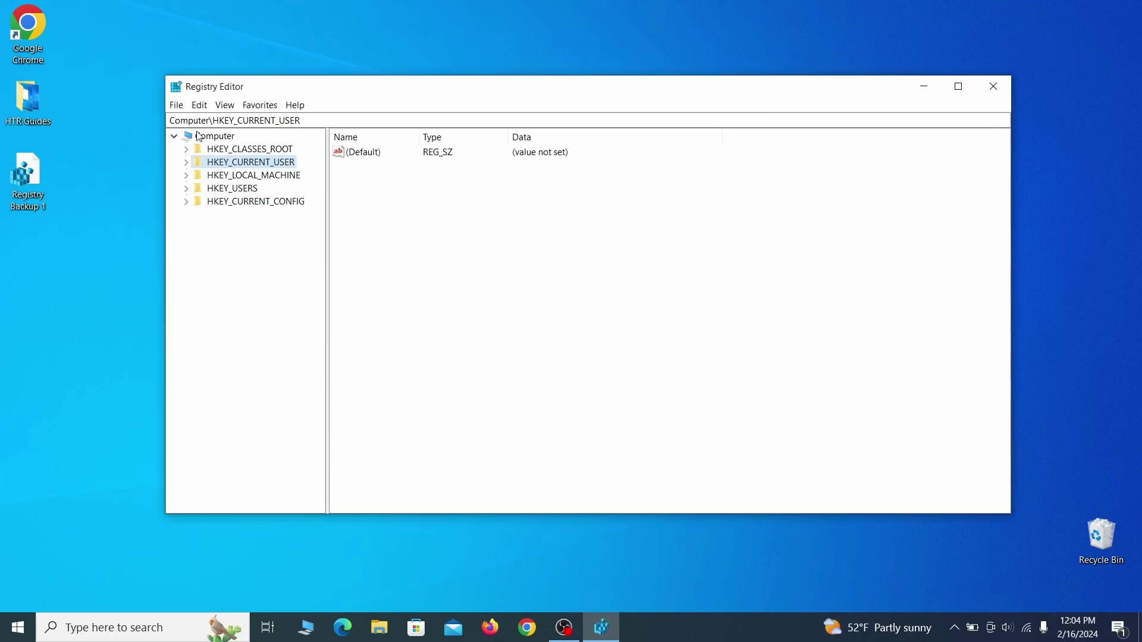
Select the Registry Backup 1 file through File > Import
{"action": "left_click", "coordinate": [177, 105]}
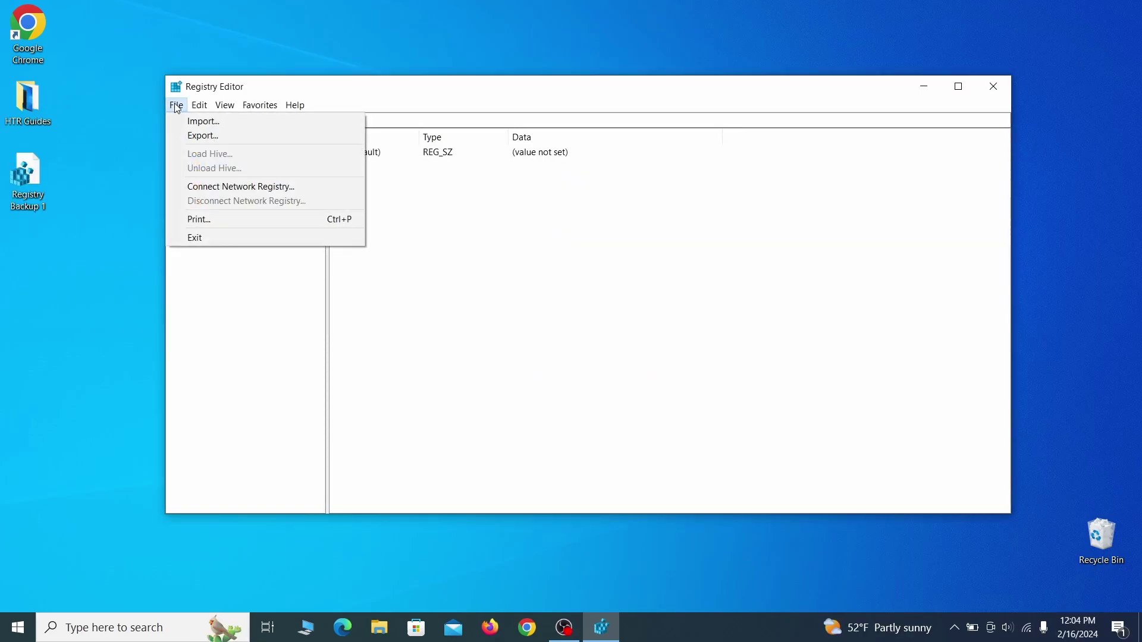
{"action": "left_click", "coordinate": [250, 122]}
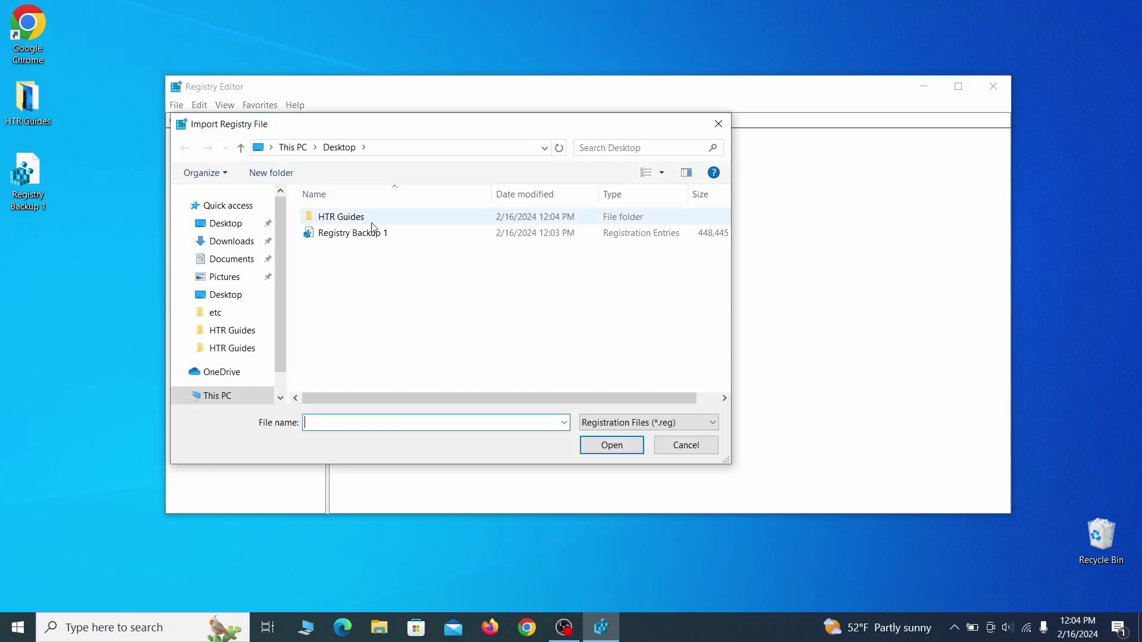
{"action": "left_click", "coordinate": [396, 238]}
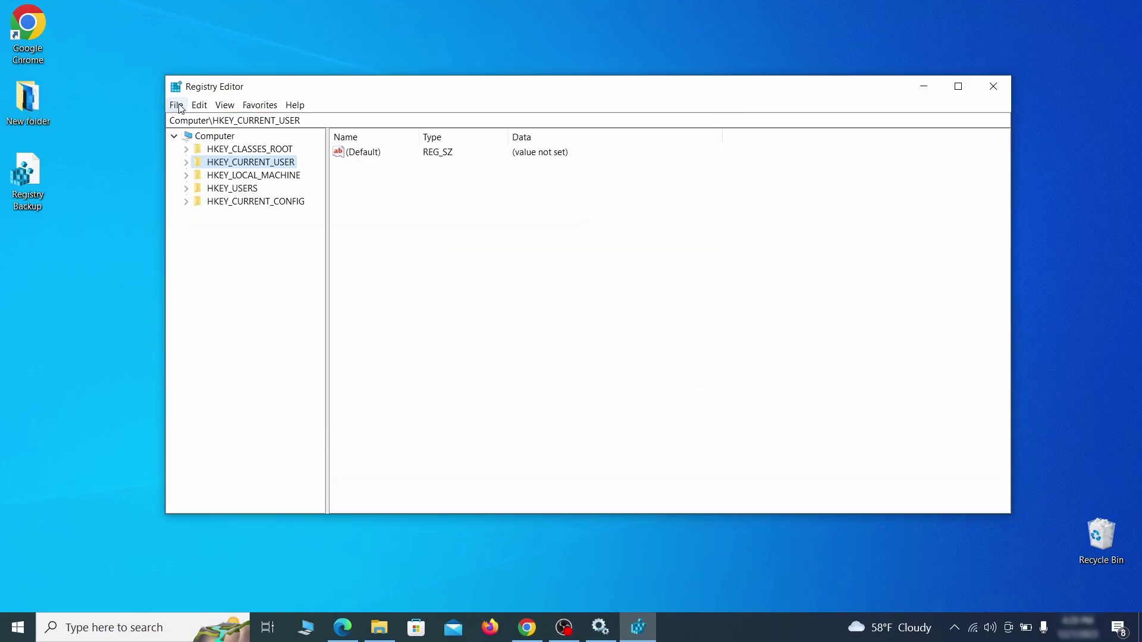
{"action": "left_click", "coordinate": [177, 105]}
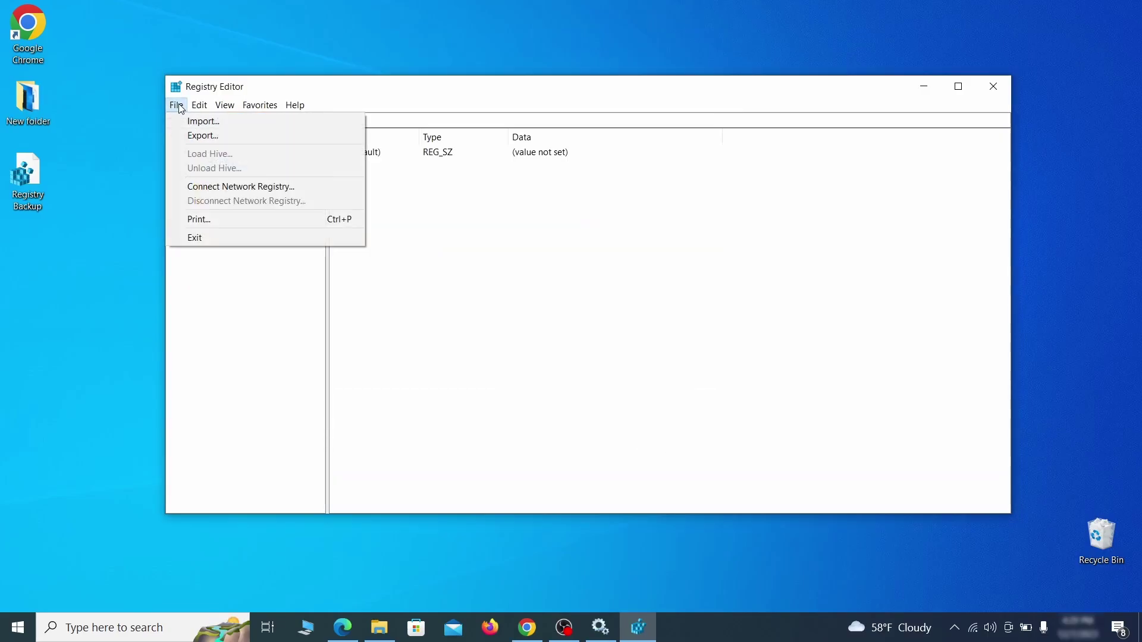
Find 'Example Malware App' in the registry and right-click its Reopen key under InstallBuilders
{"action": "mouse_move", "coordinate": [202, 107]}
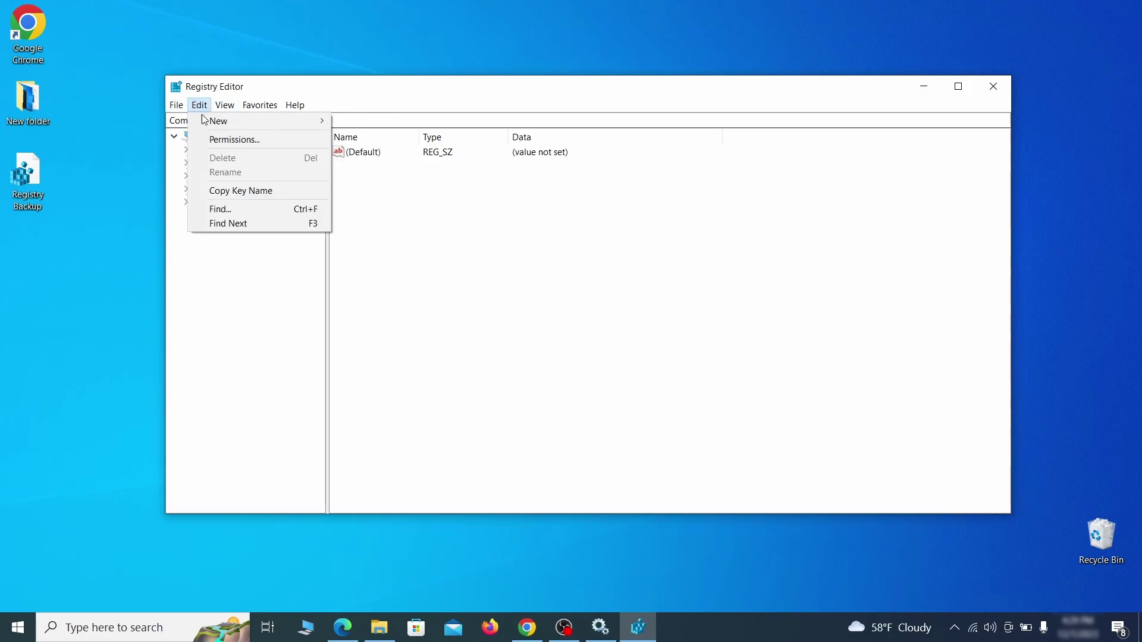
{"action": "left_click", "coordinate": [247, 210]}
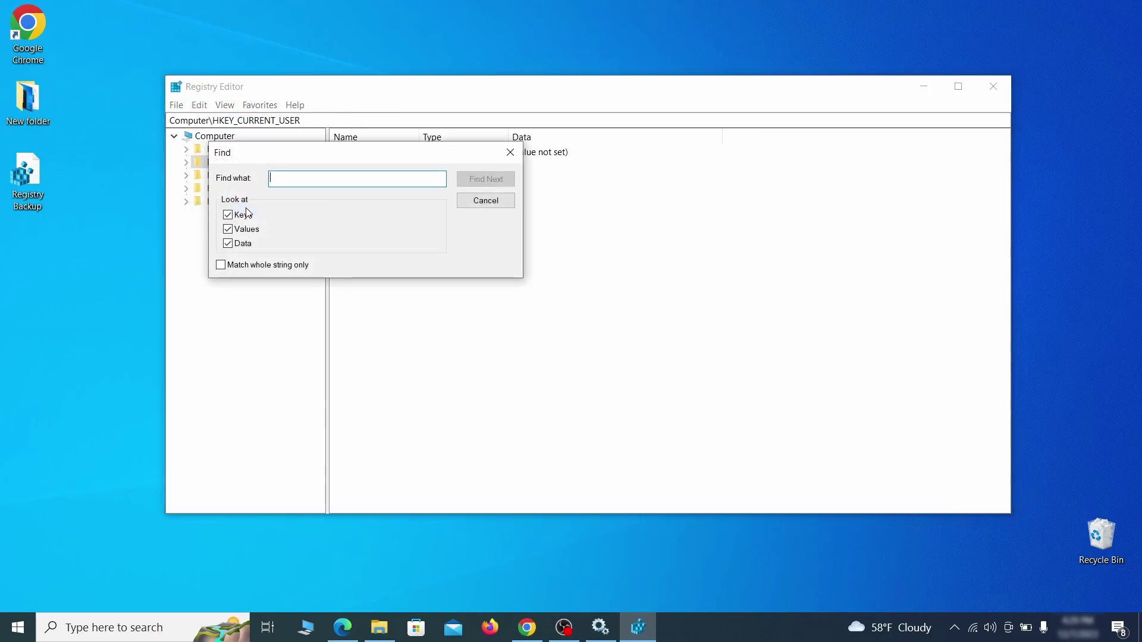
{"action": "type", "text": "Example Malware App"}
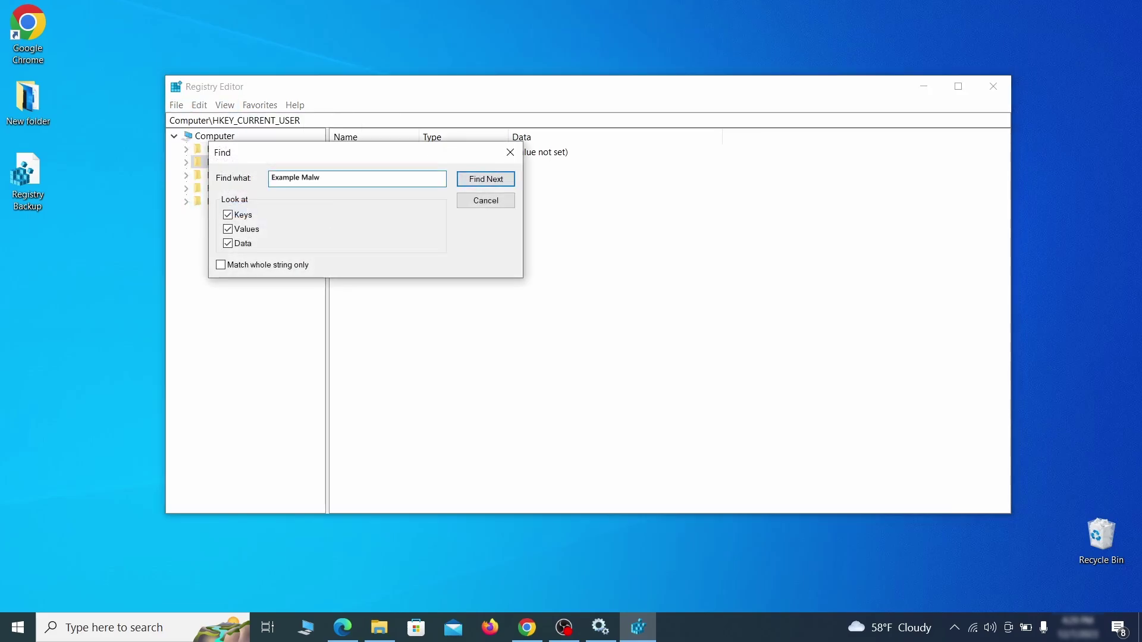
{"action": "left_click", "coordinate": [495, 180]}
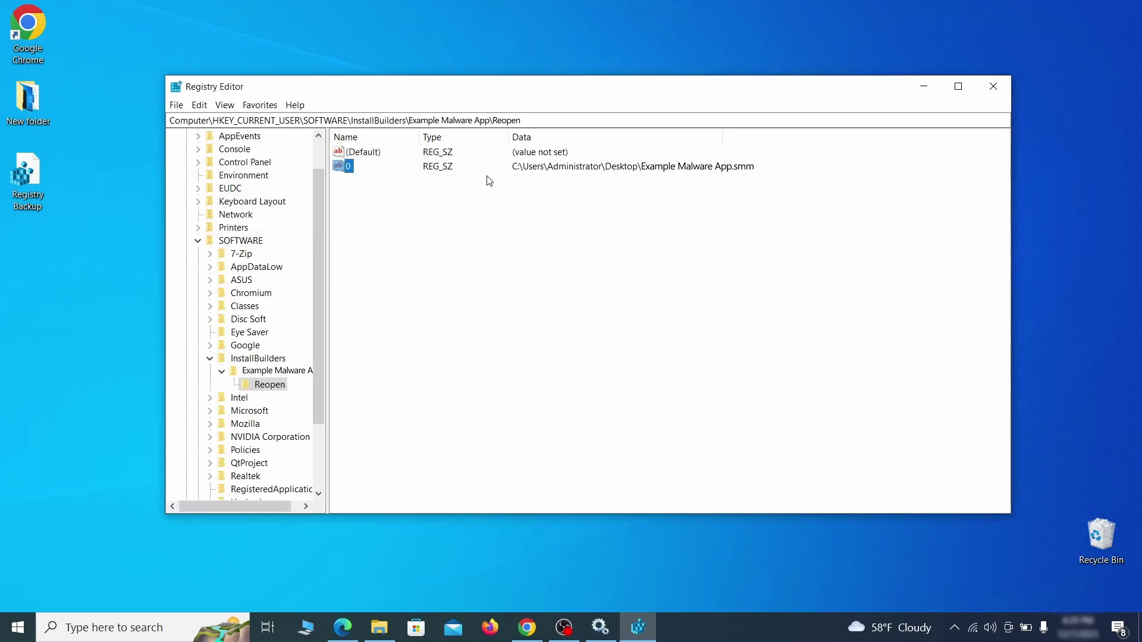
{"action": "left_click", "coordinate": [278, 387]}
{"action": "right_click", "coordinate": [278, 388]}
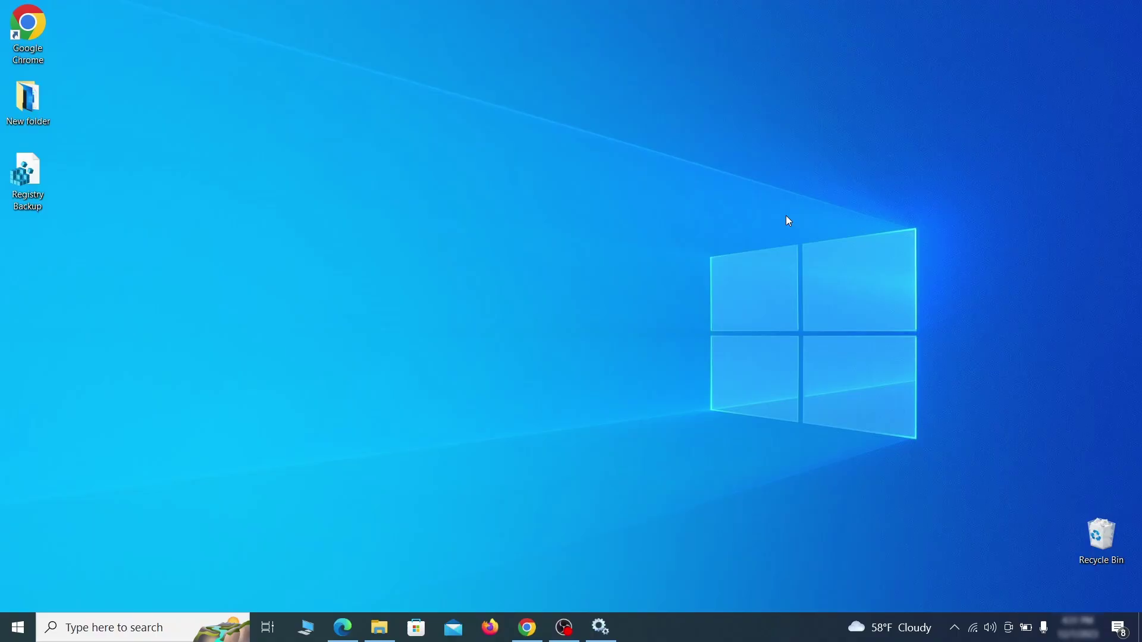
Launch MRT from Run, complete a full scan with no malware found, and finish
{"action": "key", "text": "super+r"}
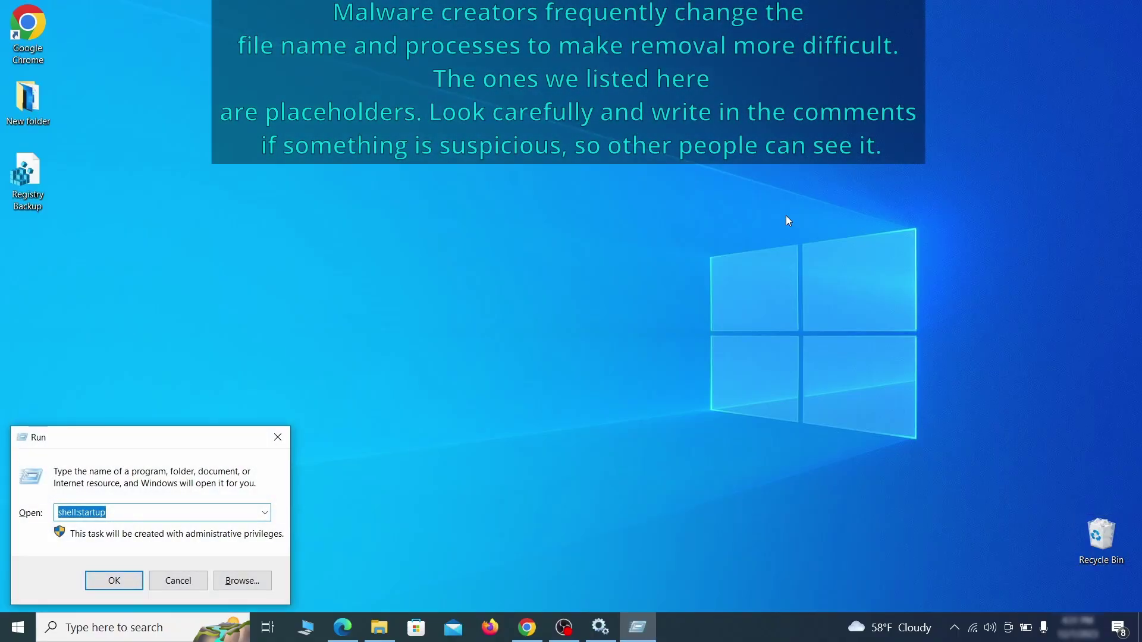
{"action": "key", "text": "BackSpace"}
{"action": "type", "text": "M"}
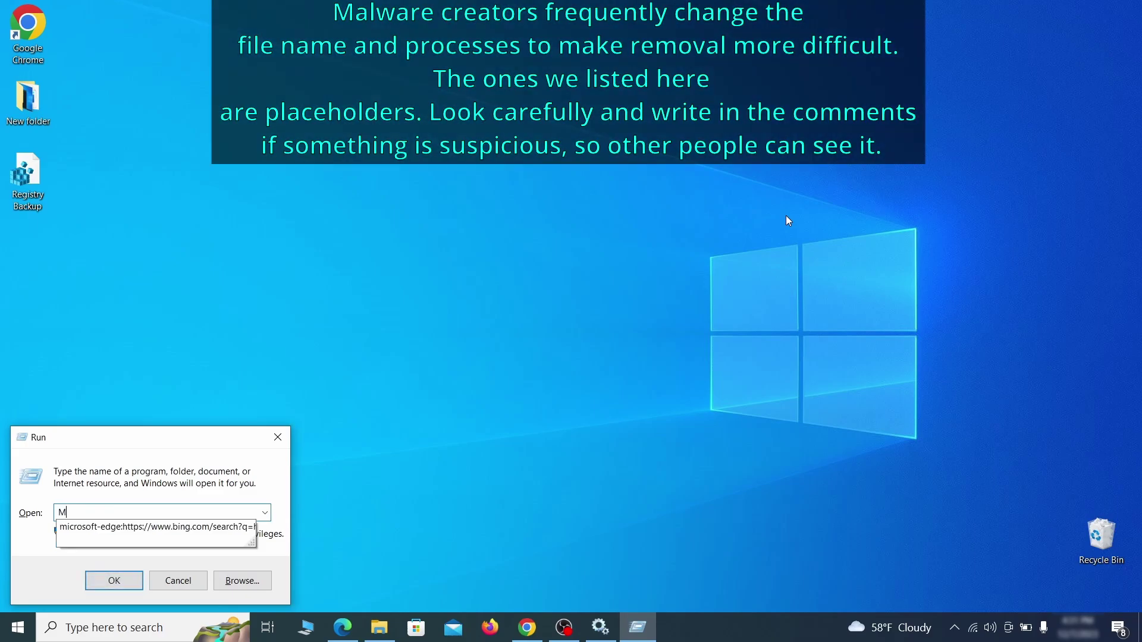
{"action": "type", "text": "RT"}
{"action": "key", "text": "Return"}
{"action": "left_click", "coordinate": [711, 418]}
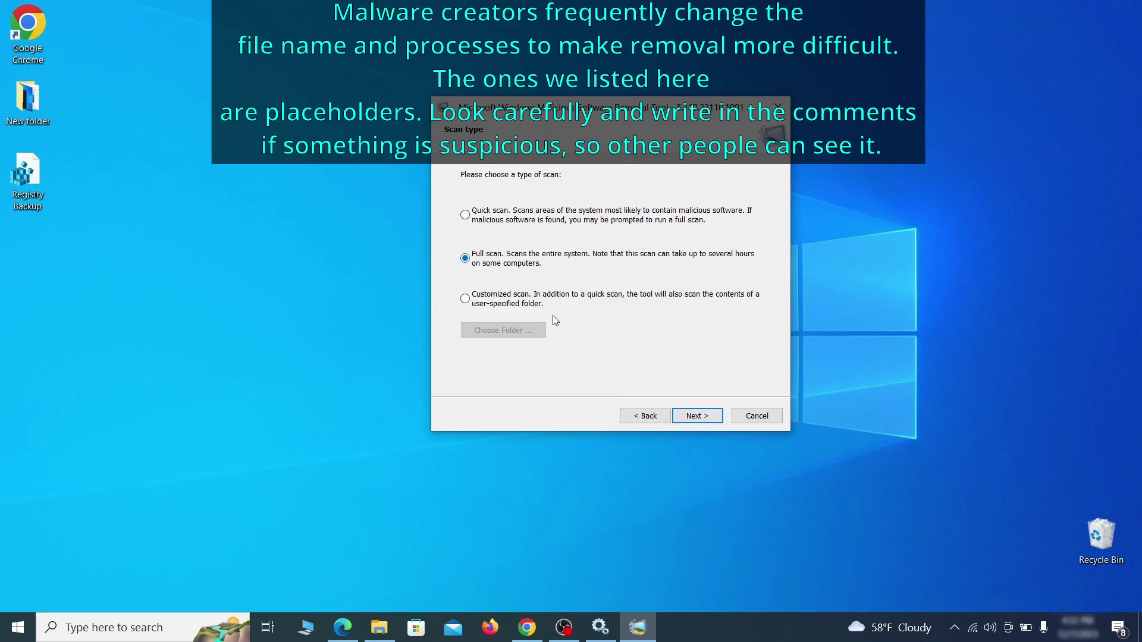
{"action": "left_click", "coordinate": [711, 420]}
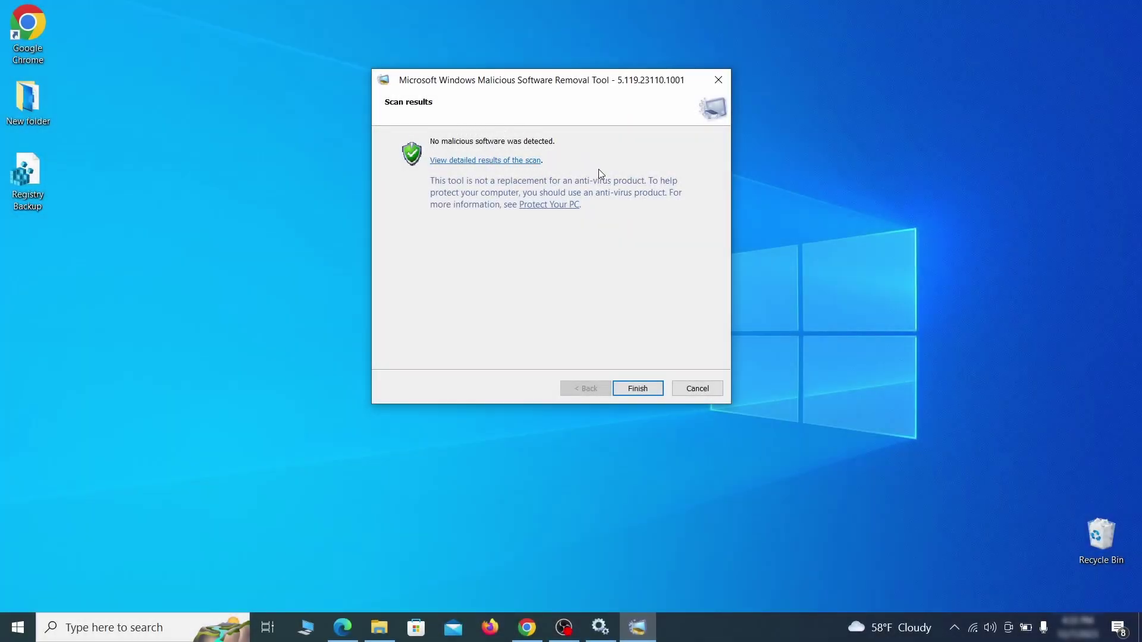
{"action": "left_click", "coordinate": [641, 392]}
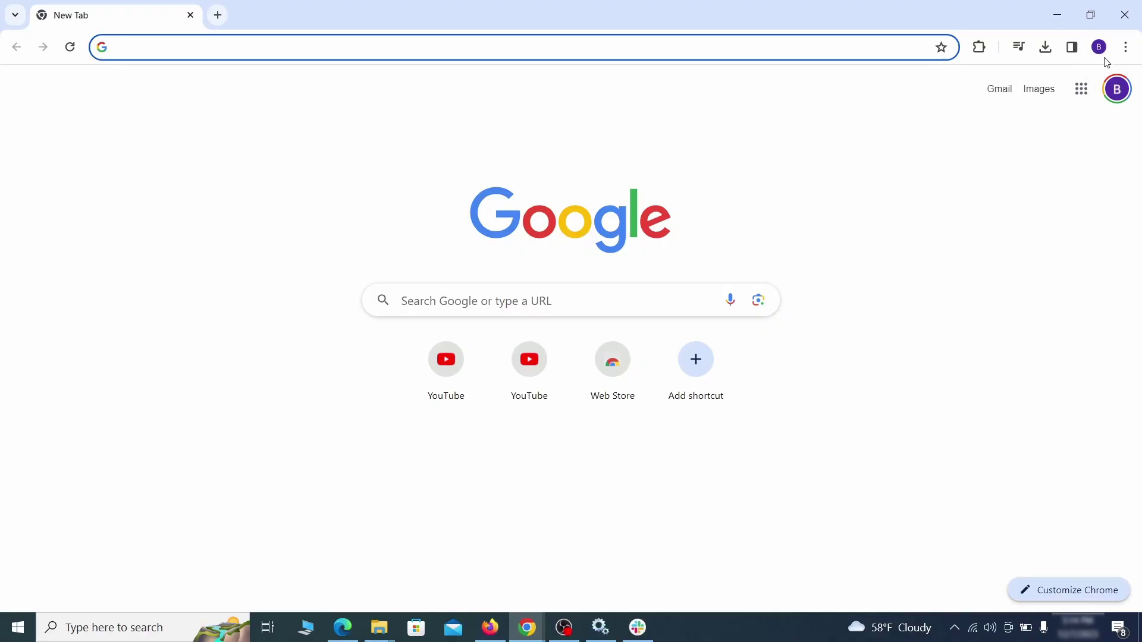
Switch off the Add to Zola Button extension on Chrome's Extensions page
{"action": "left_click", "coordinate": [1125, 47]}
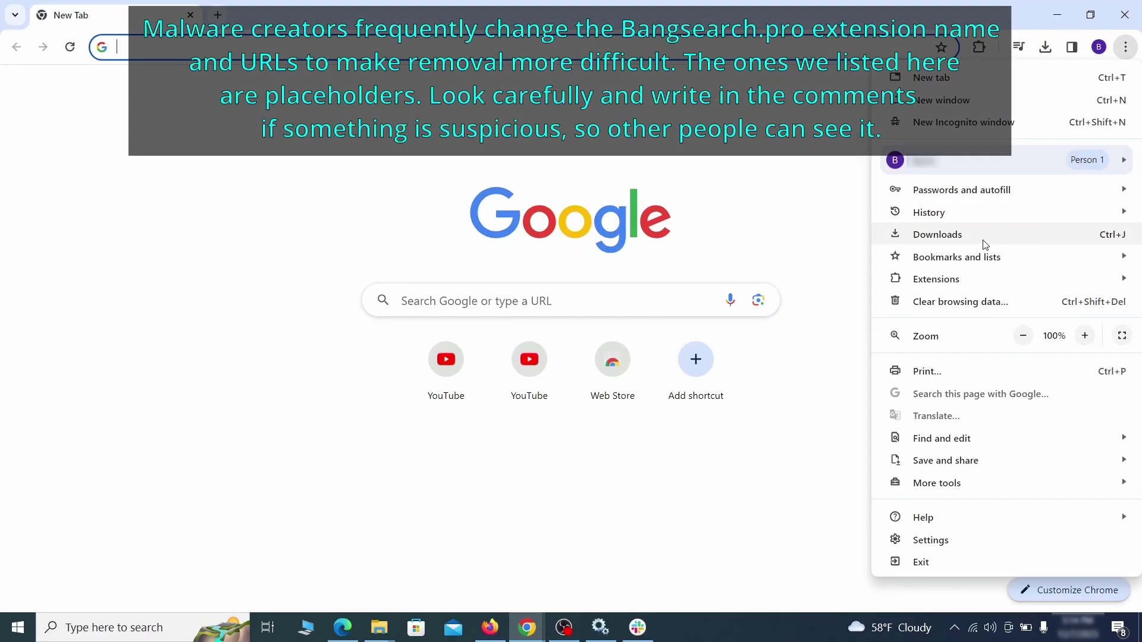
{"action": "mouse_move", "coordinate": [965, 280]}
{"action": "left_click", "coordinate": [838, 283]}
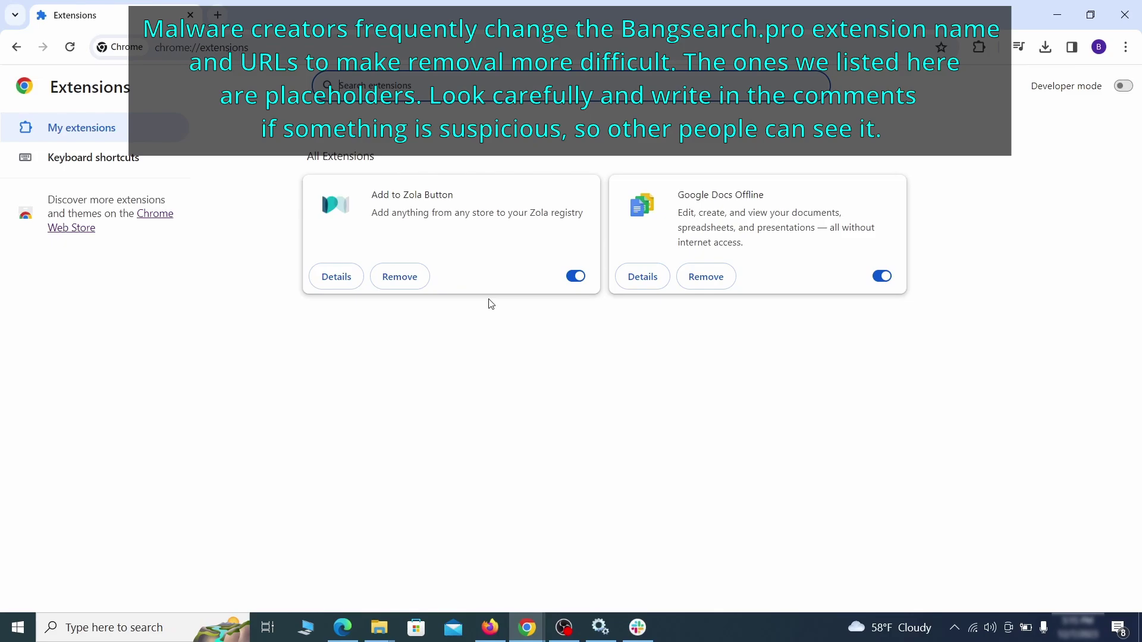
{"action": "left_click", "coordinate": [572, 277]}
Request removal of Add to Zola Button, then open Clear browsing data under Privacy and security
{"action": "left_click", "coordinate": [416, 284]}
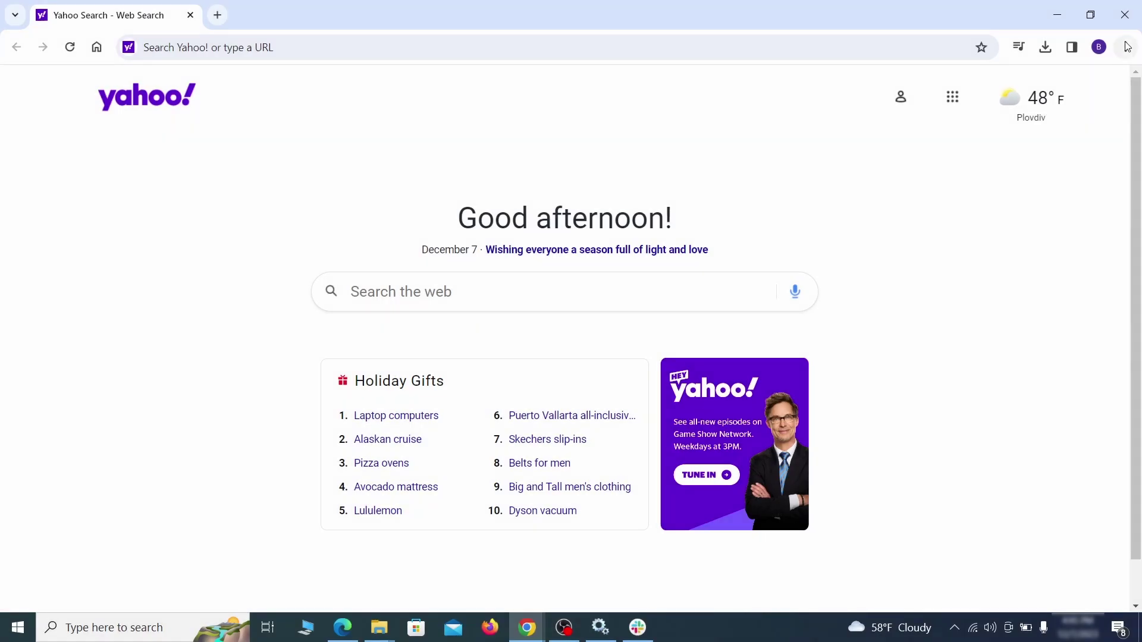
{"action": "left_click", "coordinate": [1126, 47]}
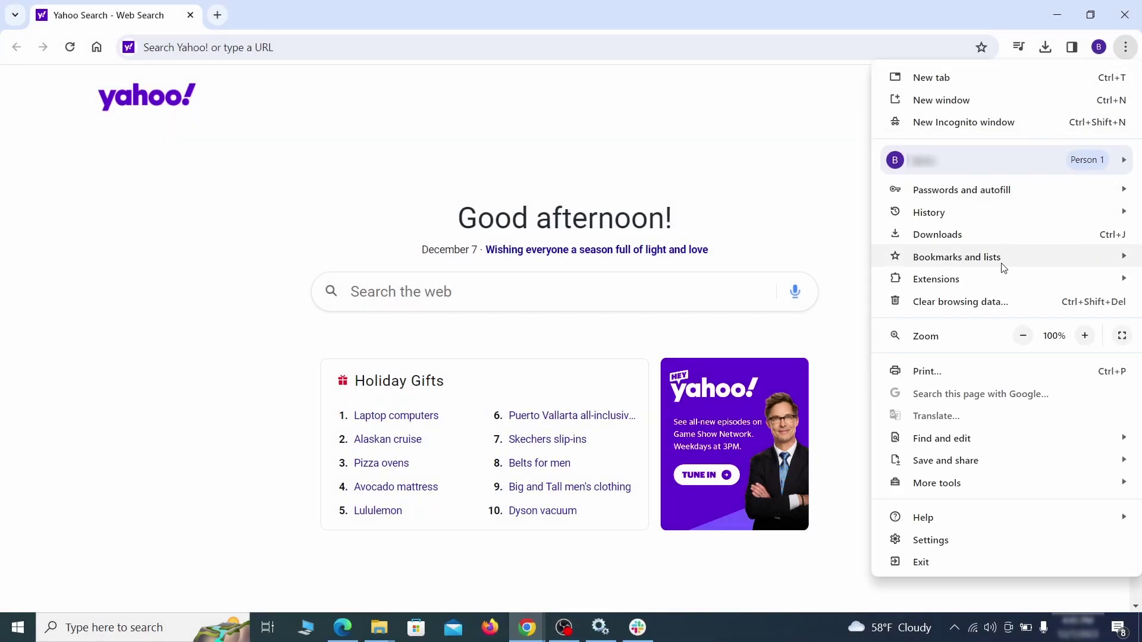
{"action": "left_click", "coordinate": [938, 539]}
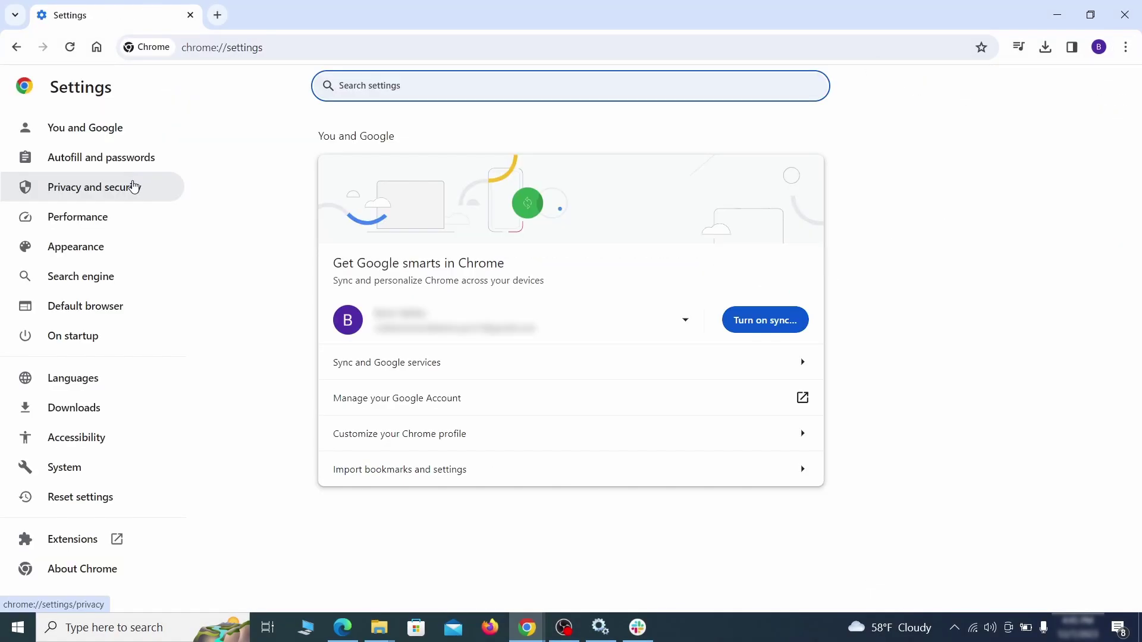
{"action": "left_click", "coordinate": [135, 186]}
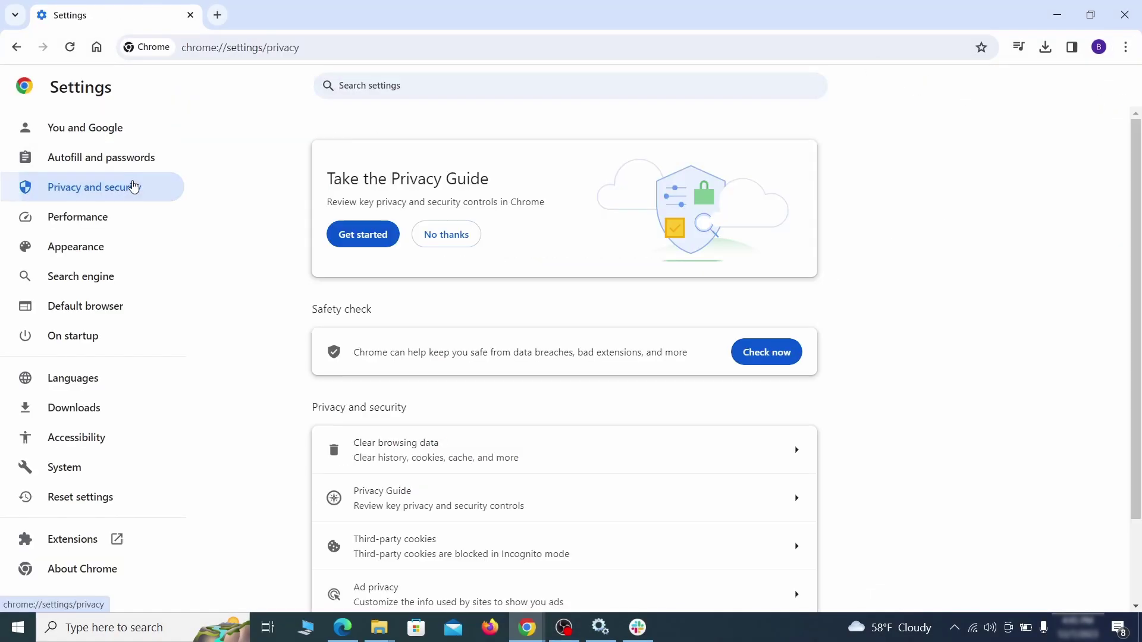
{"action": "scroll", "coordinate": [908, 393], "scroll_direction": "down", "scroll_amount": 1}
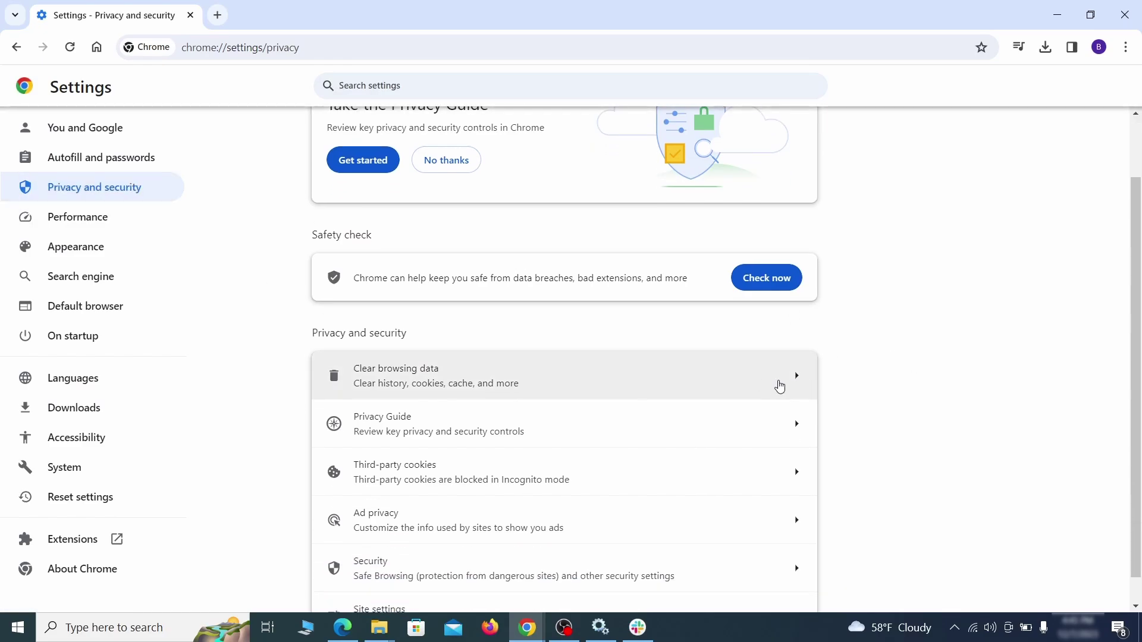
{"action": "left_click", "coordinate": [745, 384]}
On the Advanced tab, also tick autofill, site settings and hosted app data, then clear
{"action": "left_click", "coordinate": [522, 213]}
{"action": "left_click", "coordinate": [637, 212]}
{"action": "scroll", "coordinate": [576, 339], "scroll_direction": "down", "scroll_amount": 3}
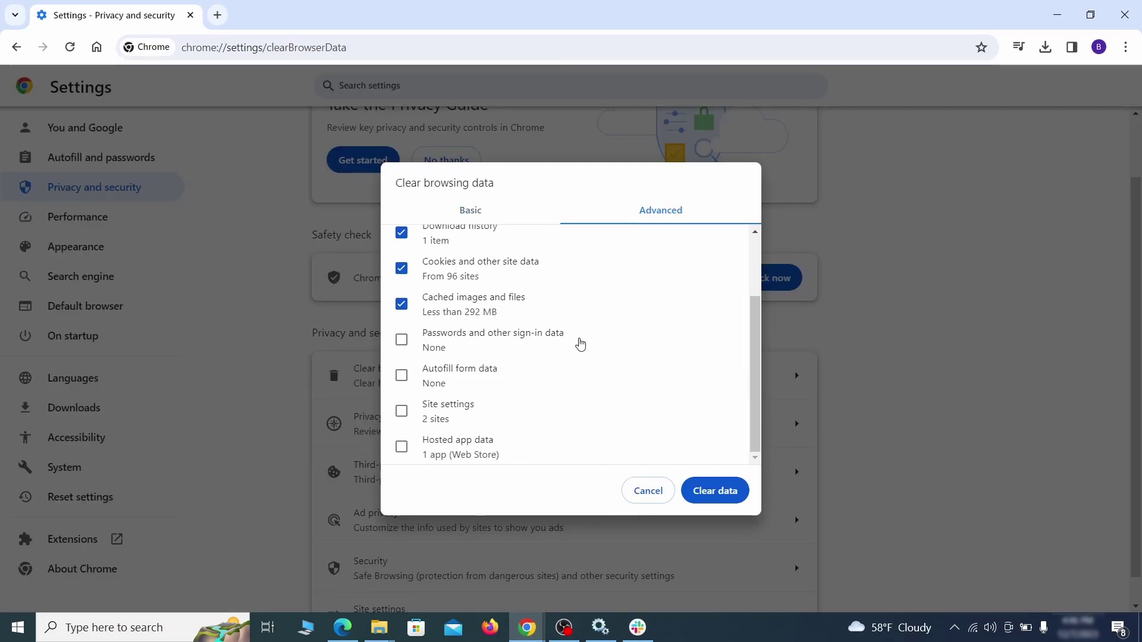
{"action": "left_click", "coordinate": [401, 375]}
{"action": "left_click", "coordinate": [401, 411]}
{"action": "left_click", "coordinate": [403, 449]}
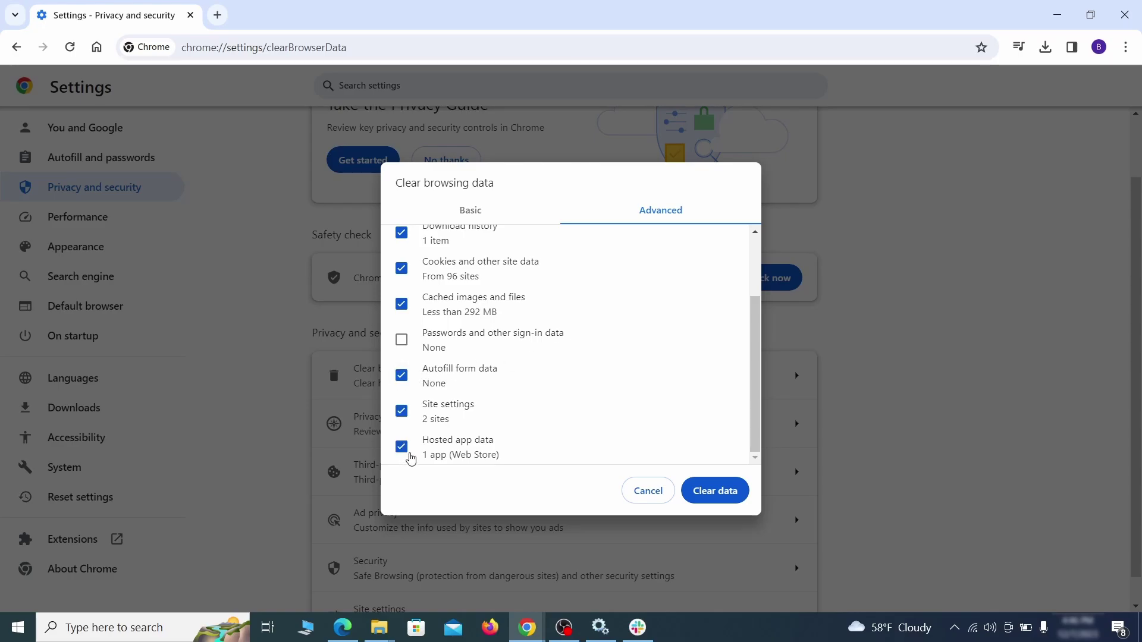
{"action": "left_click", "coordinate": [725, 493]}
Review the location, camera and ExampleRougeURL.com notification permissions in Site settings
{"action": "scroll", "coordinate": [858, 390], "scroll_direction": "down", "scroll_amount": 1}
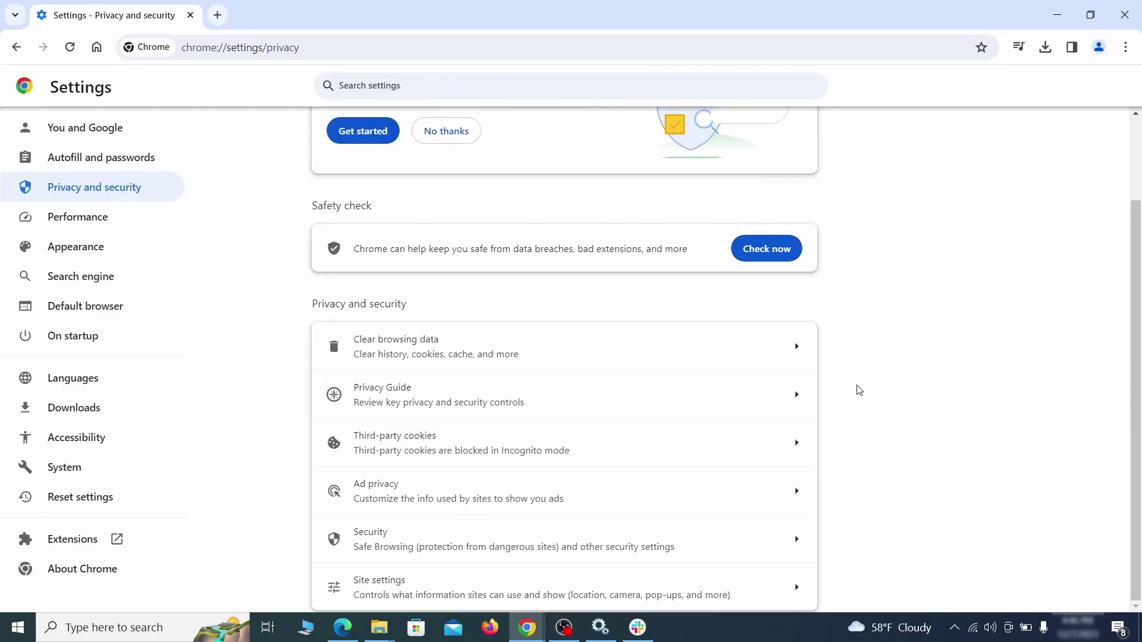
{"action": "left_click", "coordinate": [555, 583]}
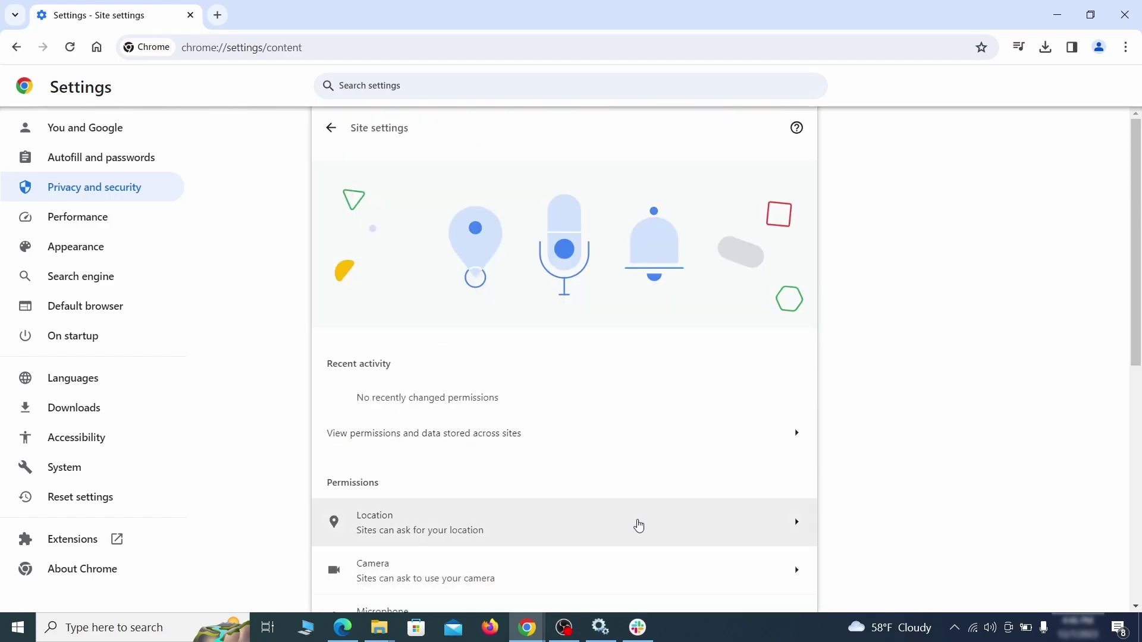
{"action": "scroll", "coordinate": [819, 360], "scroll_direction": "down", "scroll_amount": 3}
{"action": "scroll", "coordinate": [792, 273], "scroll_direction": "down", "scroll_amount": 1}
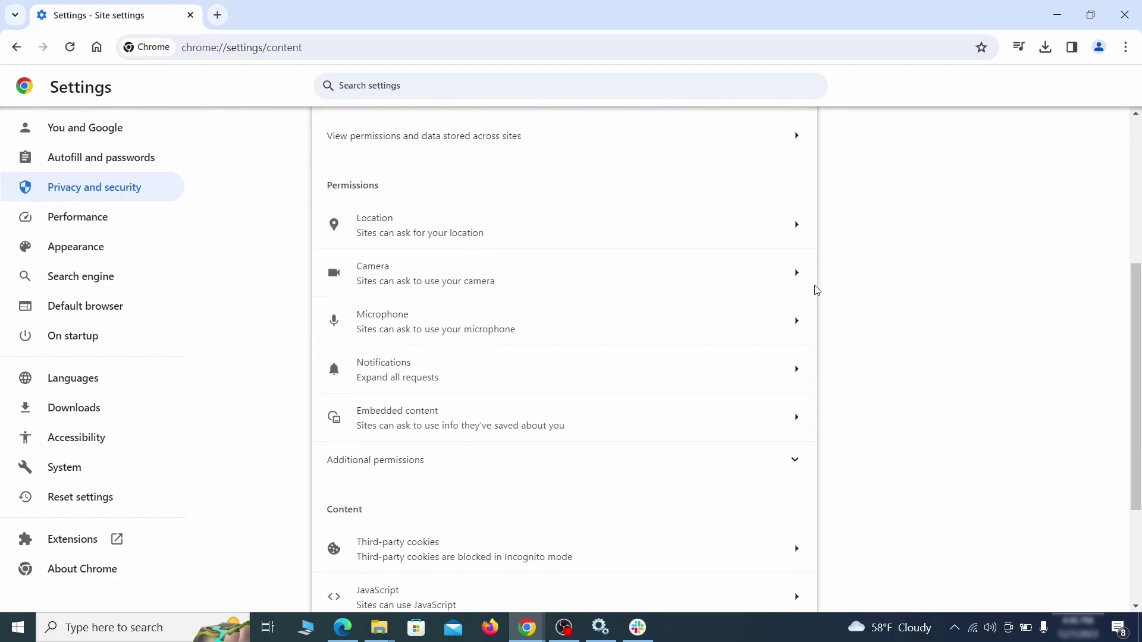
{"action": "left_click", "coordinate": [579, 242]}
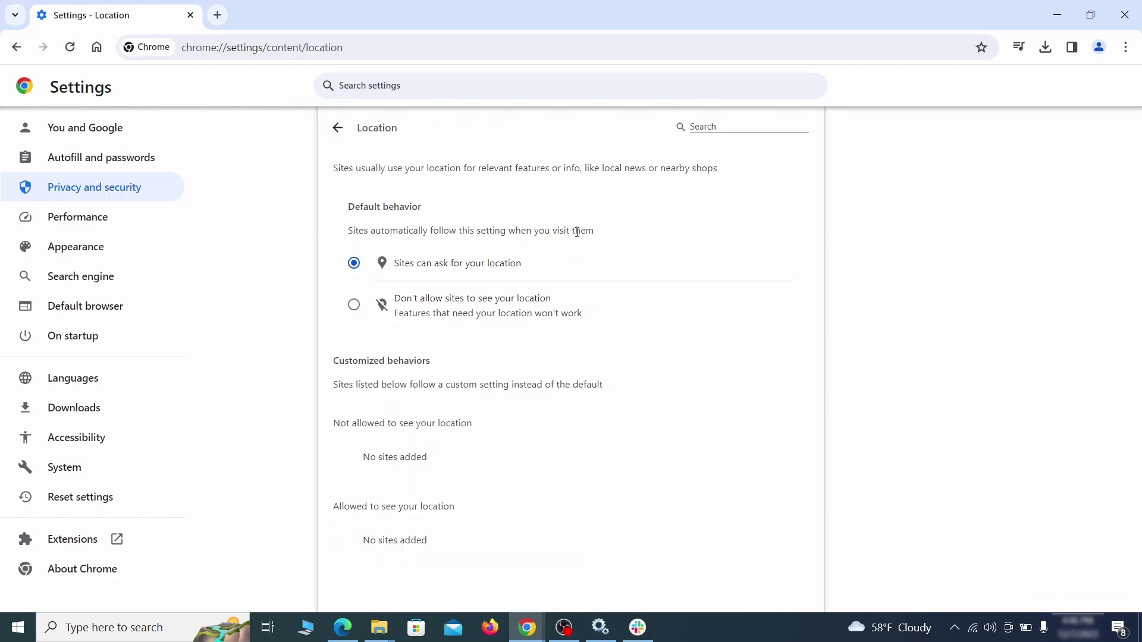
{"action": "left_click", "coordinate": [16, 47]}
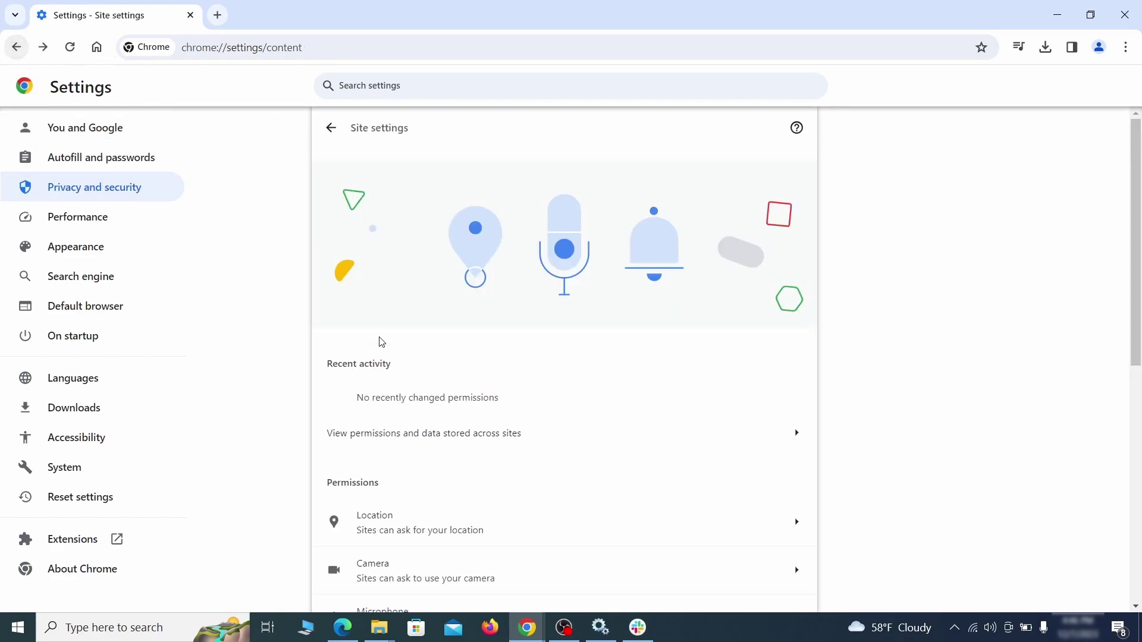
{"action": "left_click", "coordinate": [452, 280]}
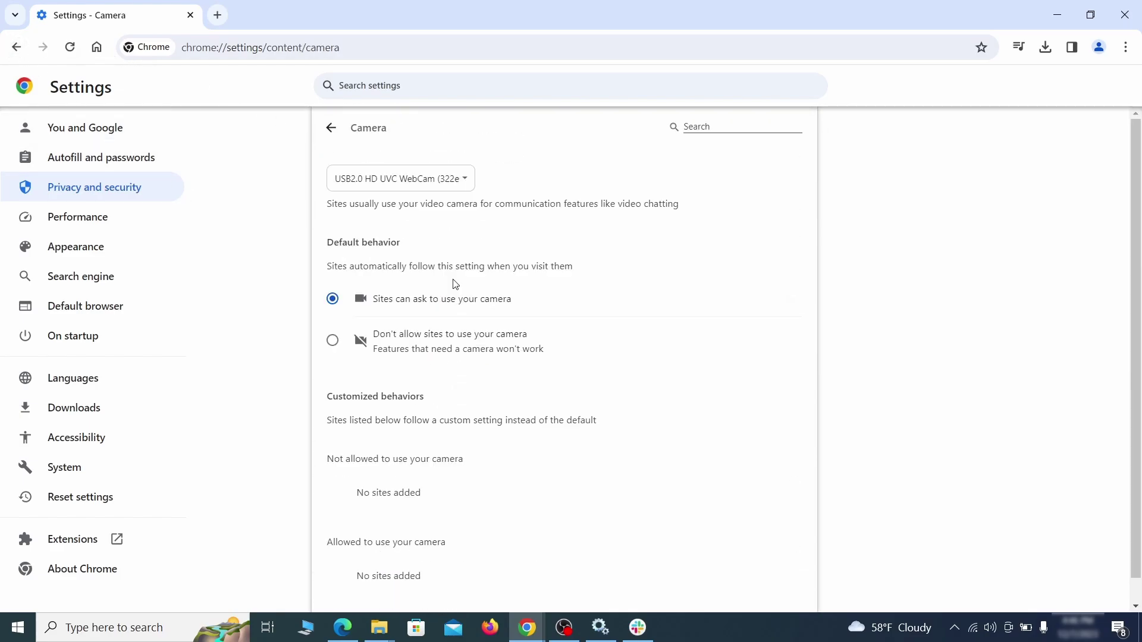
{"action": "scroll", "coordinate": [291, 387], "scroll_direction": "down", "scroll_amount": 1}
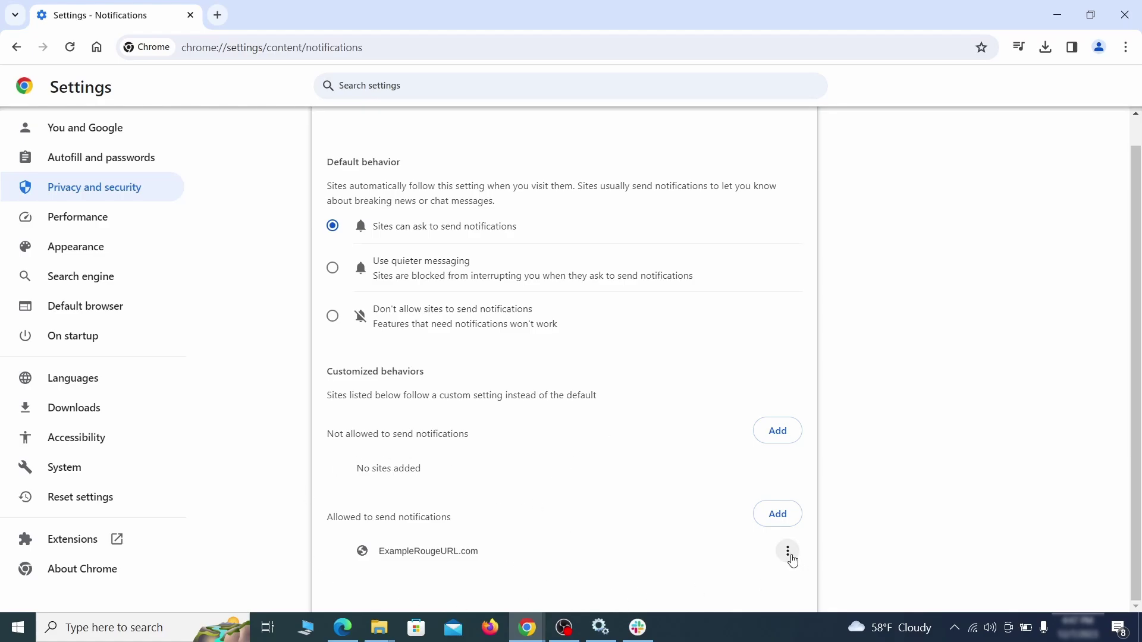
{"action": "left_click", "coordinate": [788, 552]}
{"action": "key", "text": "alt+Left"}
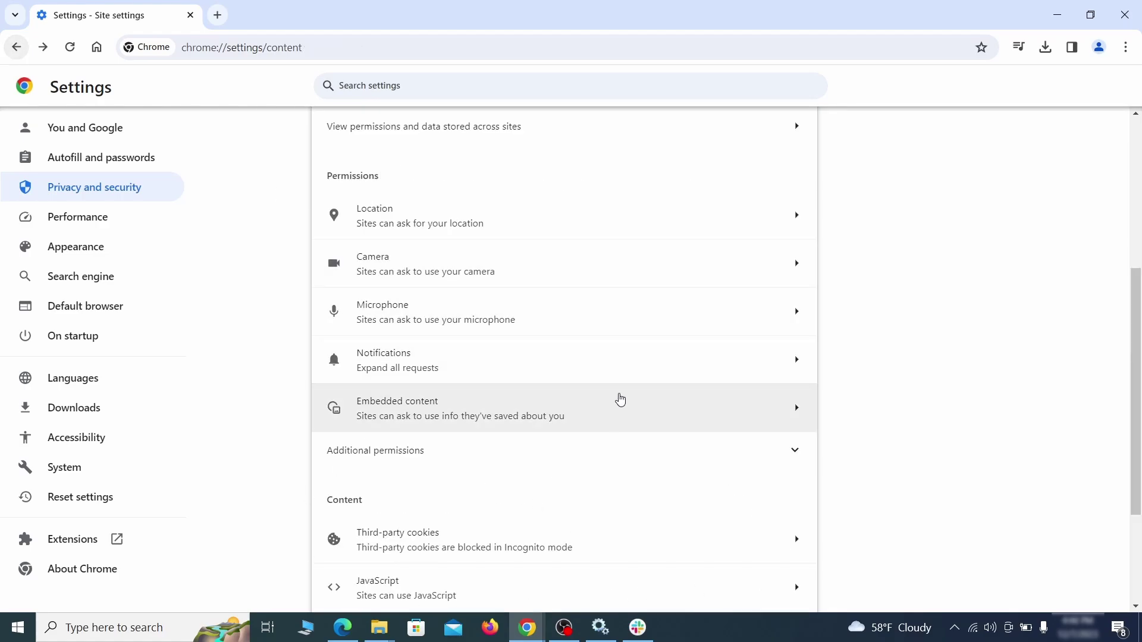
Delete ExampleRougeURL.com's allowance from the third-party cookies settings
{"action": "scroll", "coordinate": [617, 397], "scroll_direction": "down", "scroll_amount": 2}
{"action": "left_click", "coordinate": [615, 398]}
{"action": "scroll", "coordinate": [630, 440], "scroll_direction": "down", "scroll_amount": 5}
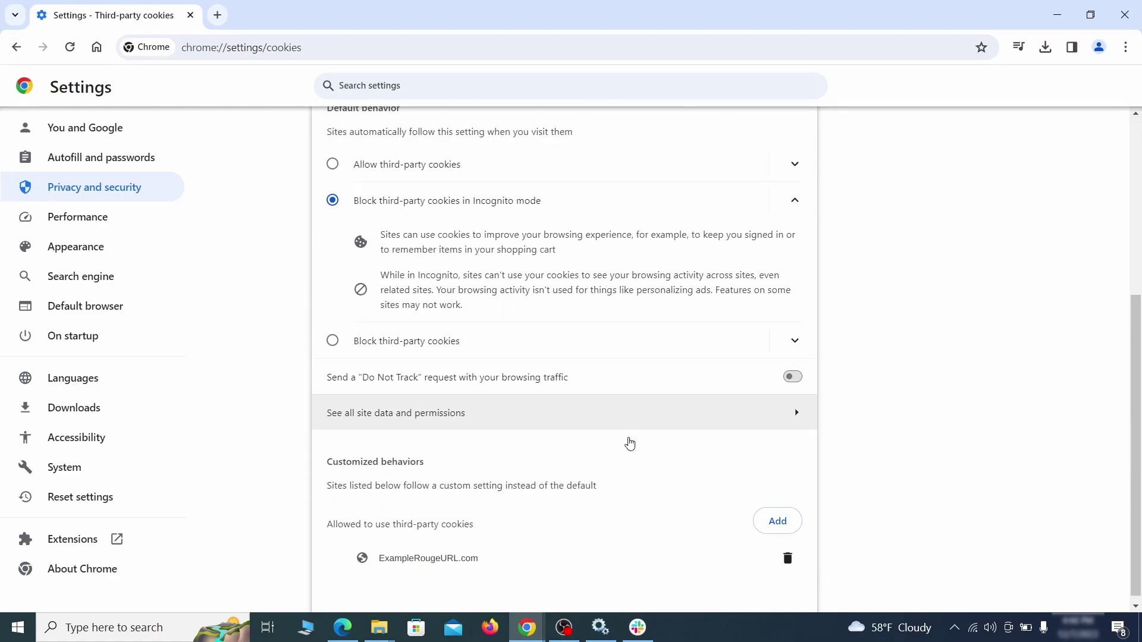
{"action": "left_click", "coordinate": [790, 563]}
{"action": "key", "text": "alt+Left"}
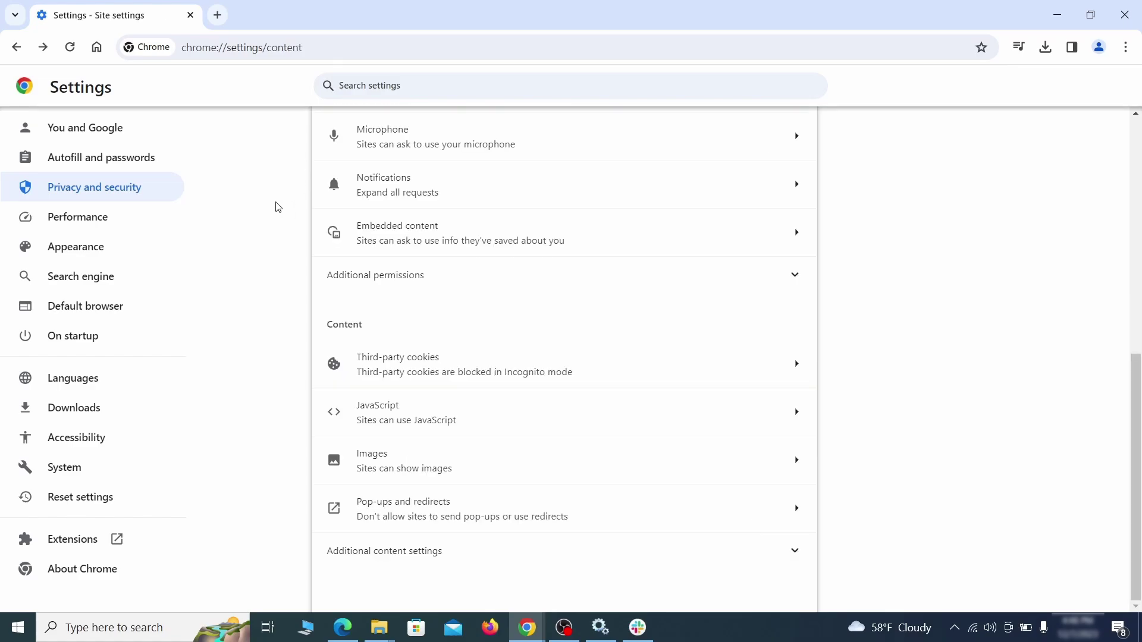
In Appearance, delete the rogue home page address and turn off the home button
{"action": "left_click", "coordinate": [155, 249]}
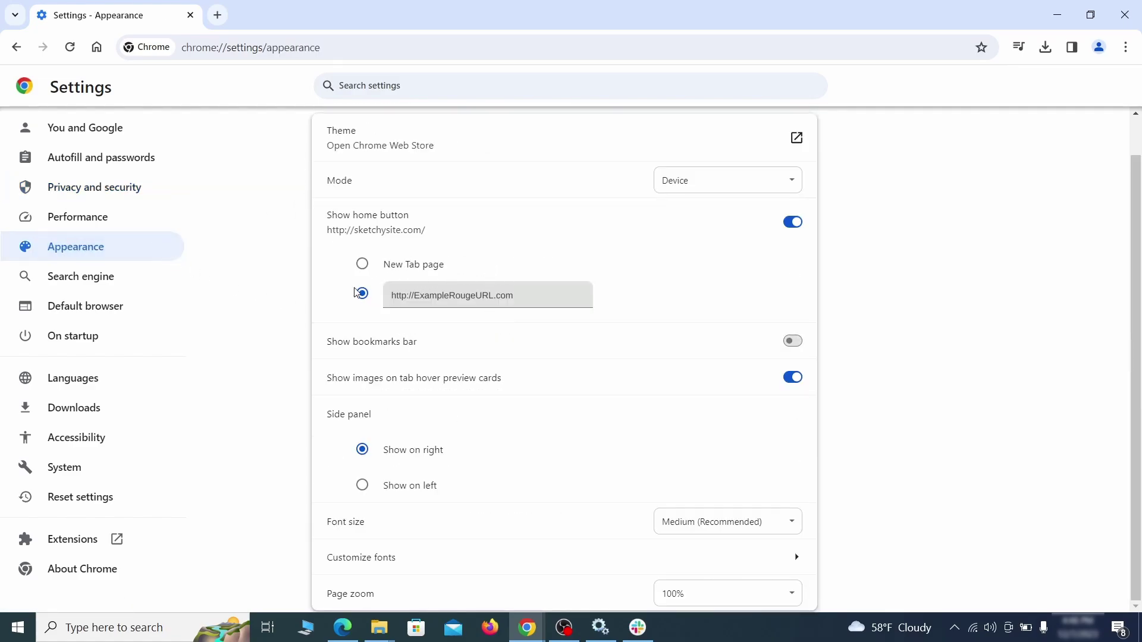
{"action": "left_click_drag", "start_coordinate": [506, 307], "coordinate": [378, 296]}
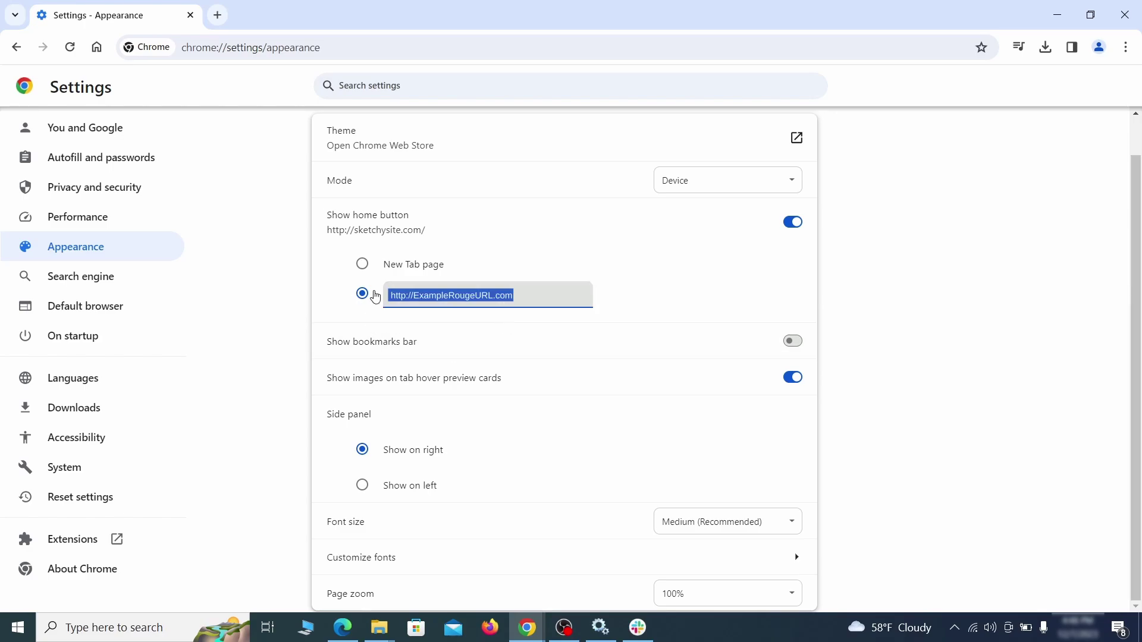
{"action": "key", "text": "BackSpace"}
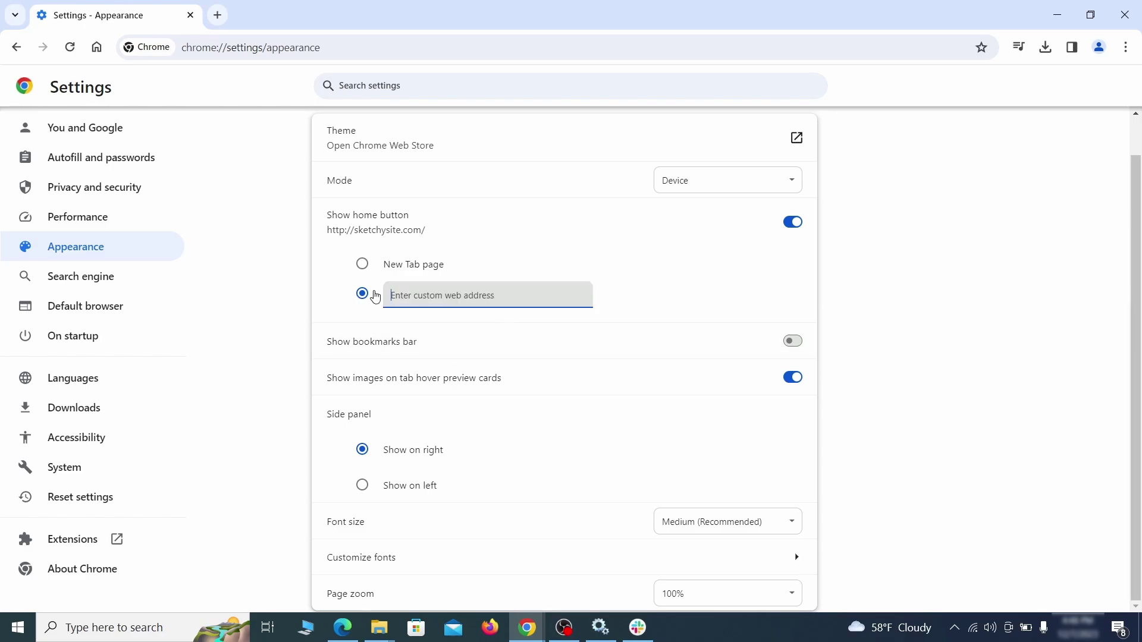
{"action": "left_click", "coordinate": [381, 226]}
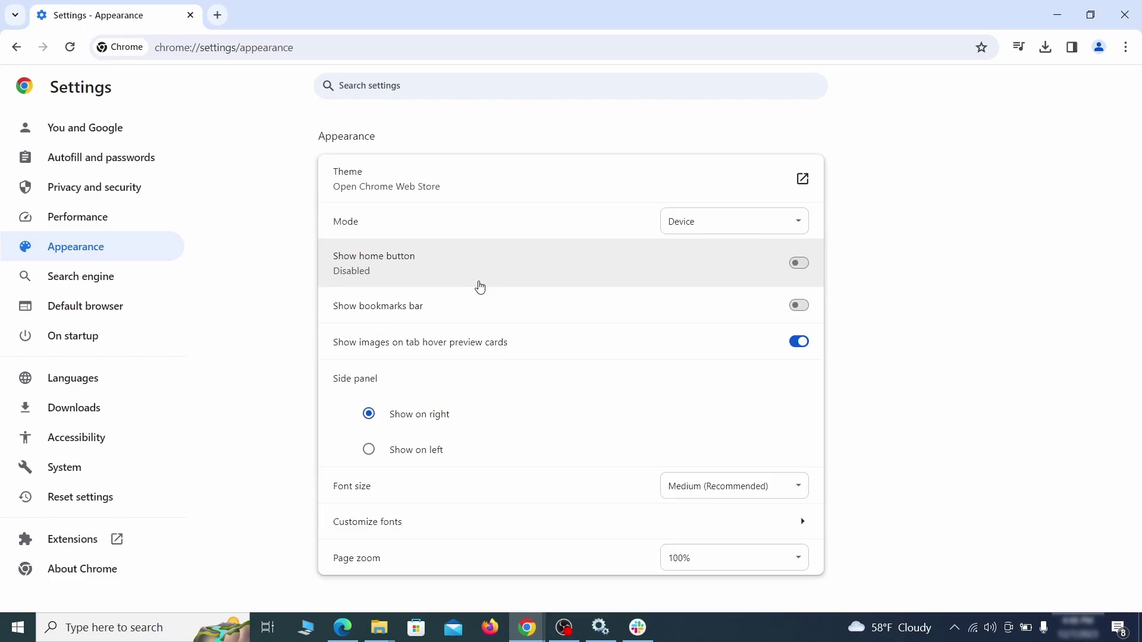
Make Google the default search engine and delete the ExampleRougeURL.com site search entry
{"action": "left_click", "coordinate": [122, 280]}
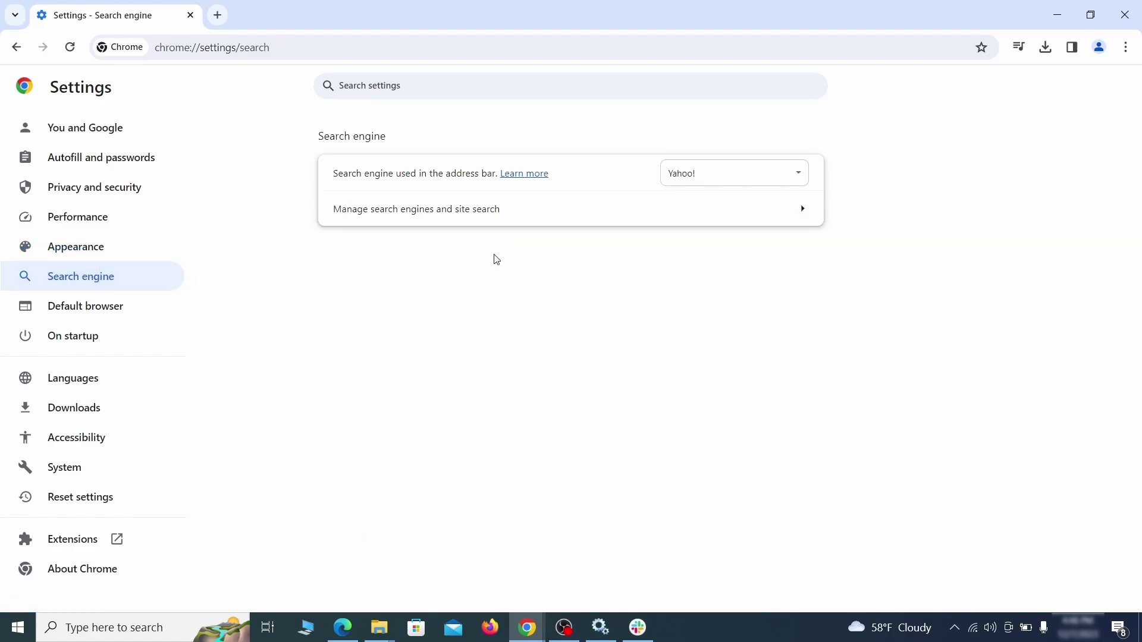
{"action": "left_click", "coordinate": [781, 177]}
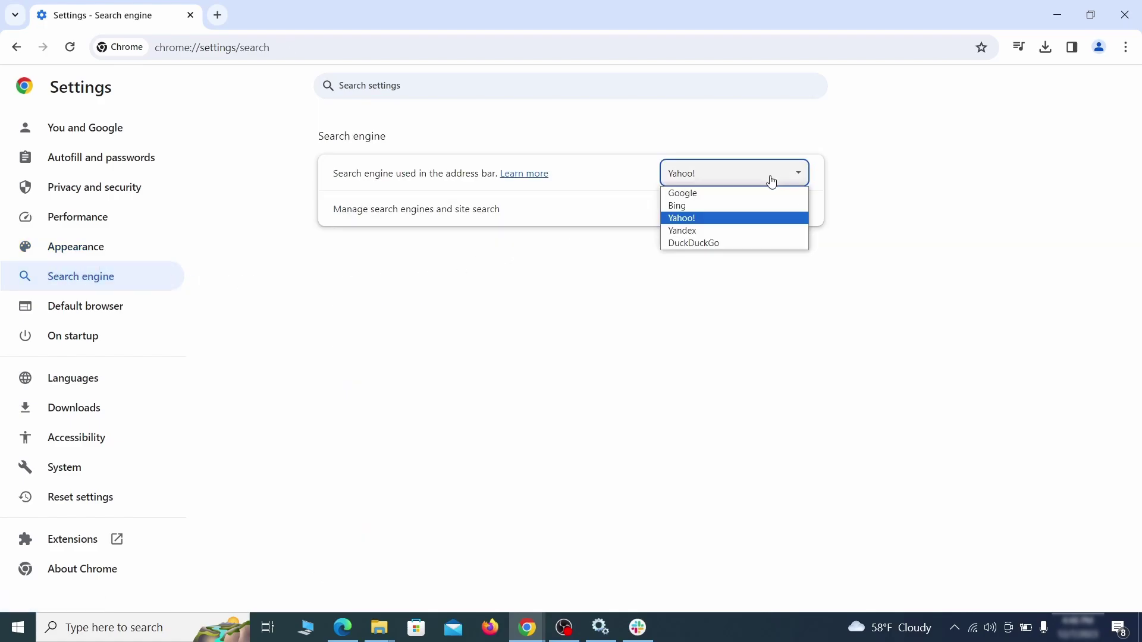
{"action": "left_click", "coordinate": [750, 192]}
{"action": "left_click", "coordinate": [733, 217]}
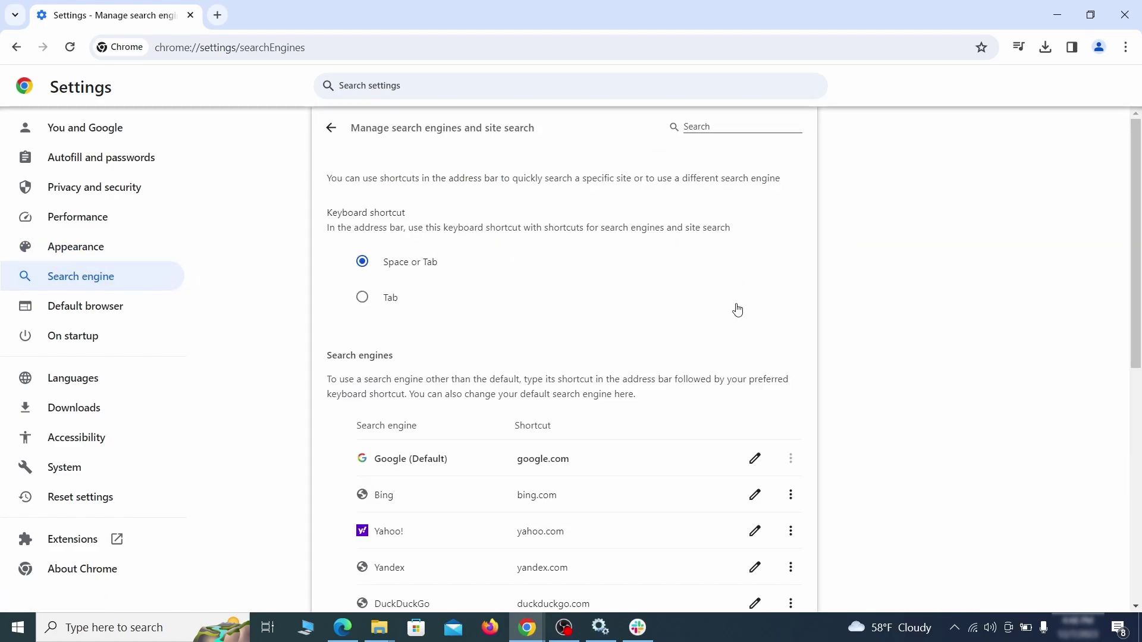
{"action": "scroll", "coordinate": [737, 310], "scroll_direction": "down", "scroll_amount": 8}
{"action": "left_click", "coordinate": [790, 365]}
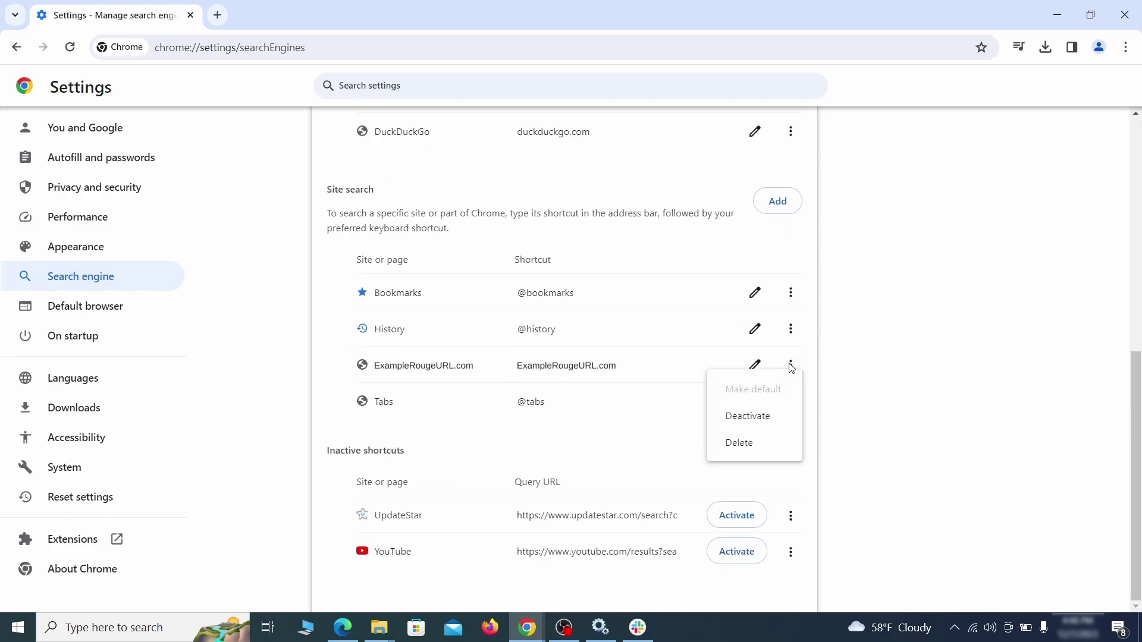
{"action": "left_click", "coordinate": [739, 444]}
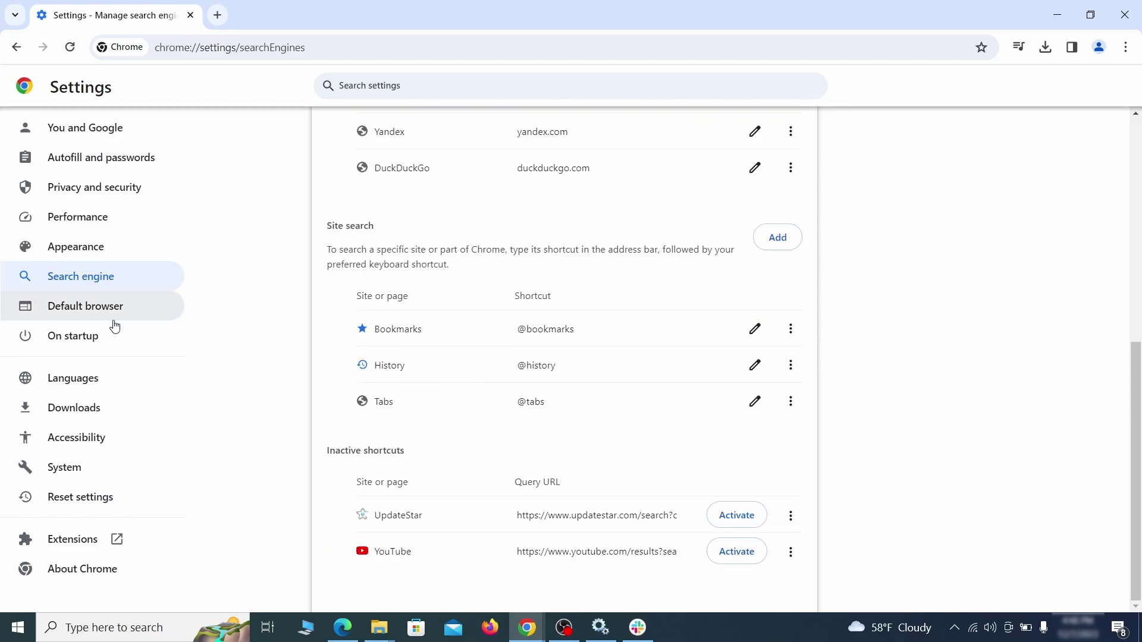
Remove ExampleRougeURL.com from the On startup pages
{"action": "left_click", "coordinate": [84, 334]}
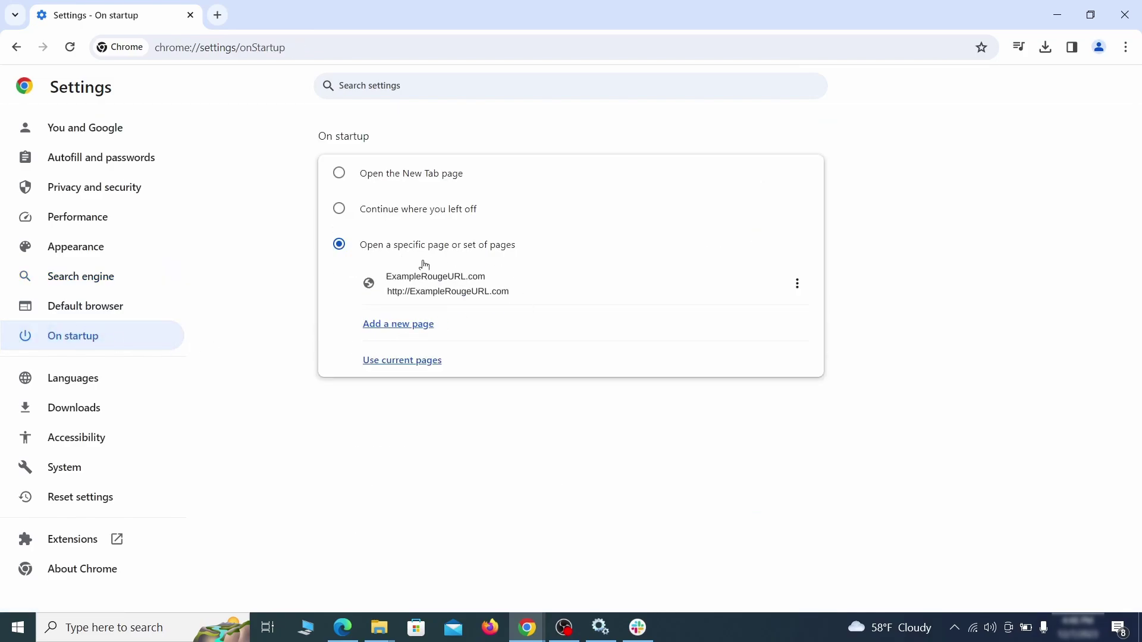
{"action": "left_click", "coordinate": [797, 283]}
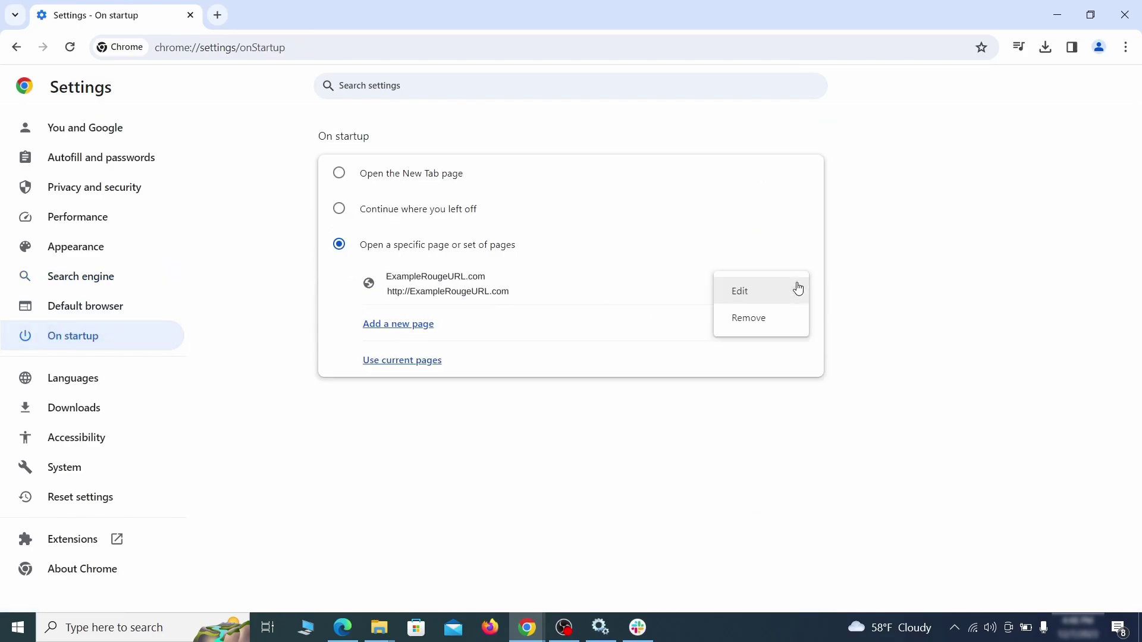
{"action": "left_click", "coordinate": [748, 318]}
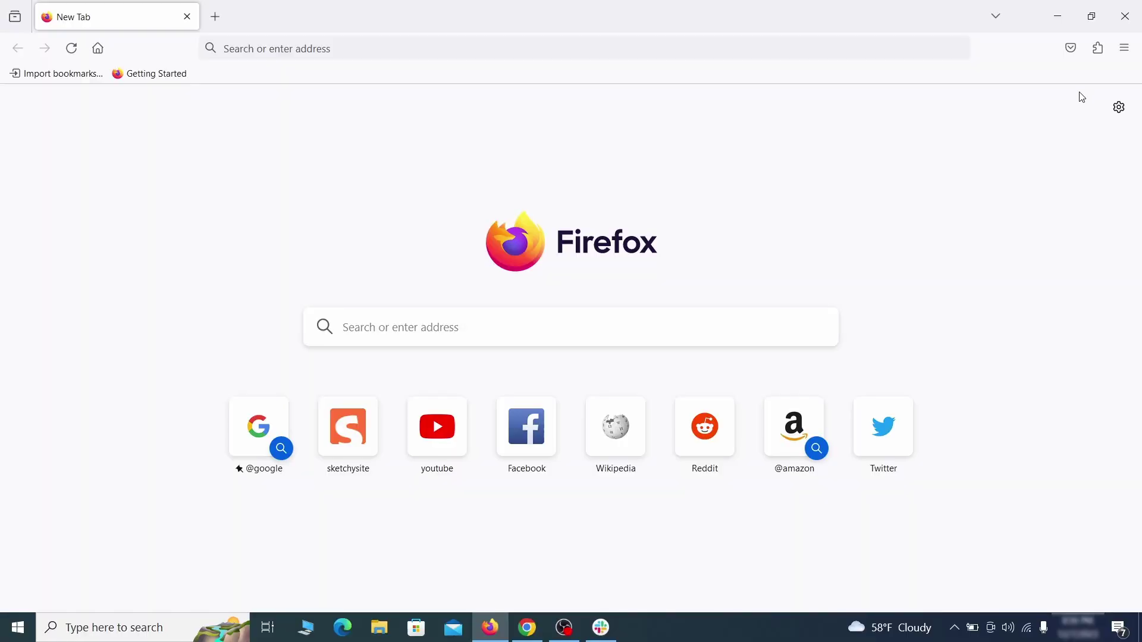
Disable and uninstall the Contenu+ extension in Firefox's extensions manager
{"action": "left_click", "coordinate": [1098, 47]}
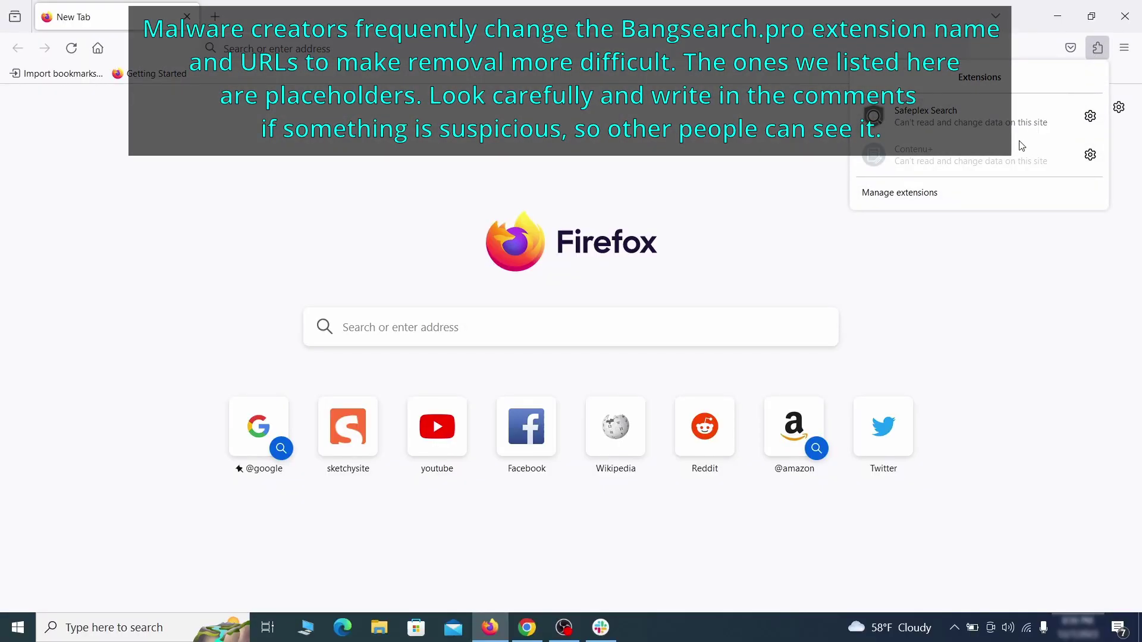
{"action": "left_click", "coordinate": [962, 196]}
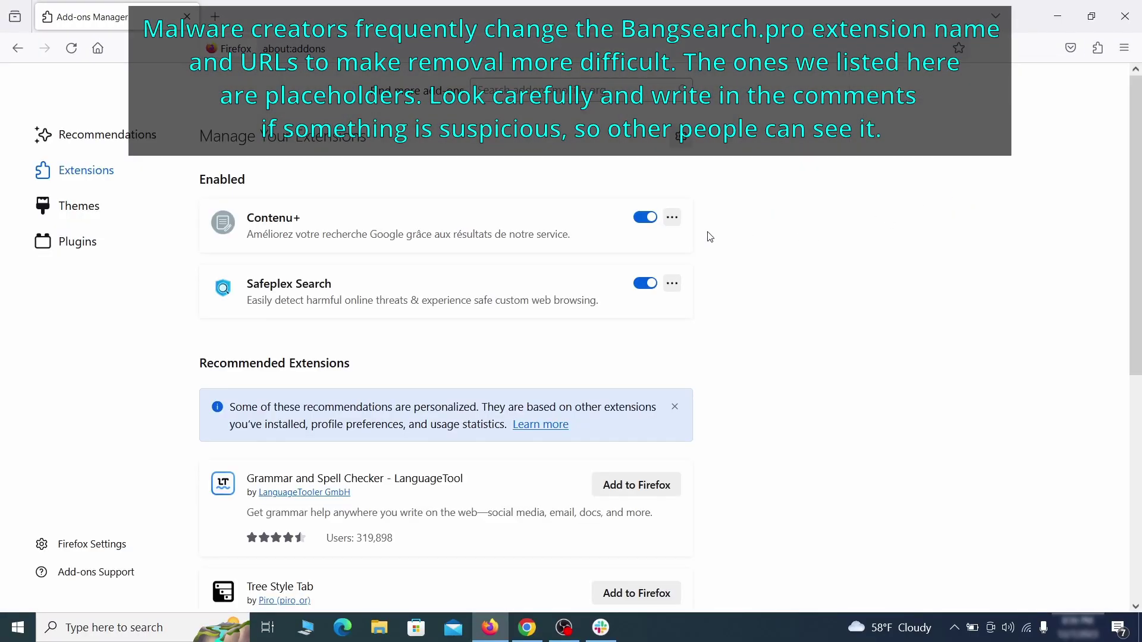
{"action": "left_click", "coordinate": [645, 217]}
{"action": "left_click", "coordinate": [673, 217]}
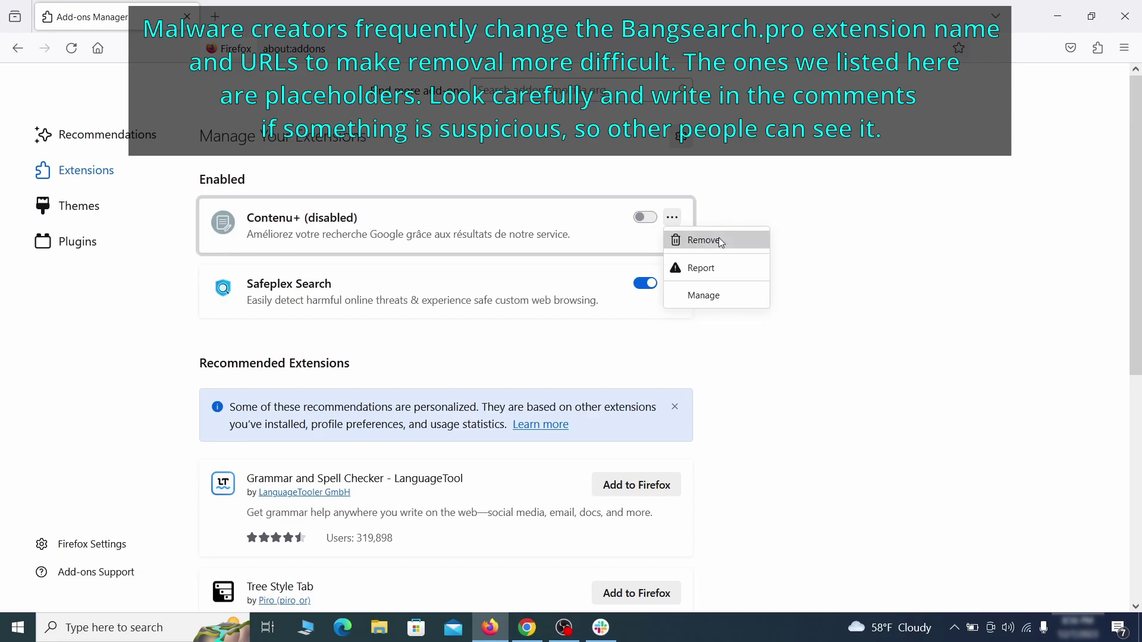
{"action": "left_click", "coordinate": [720, 239]}
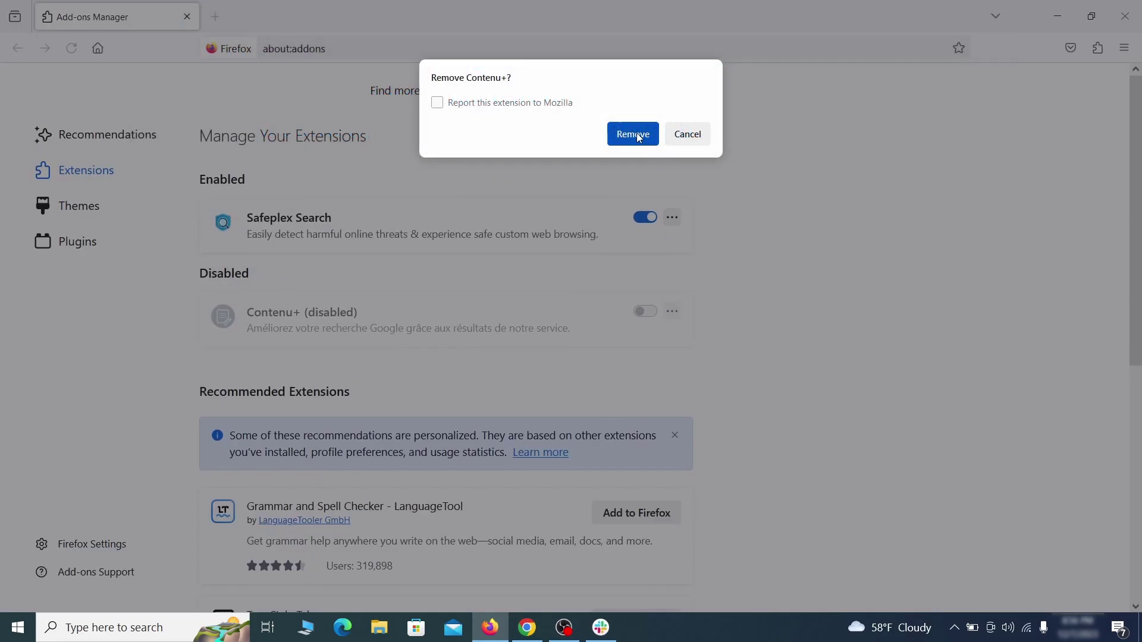
{"action": "left_click", "coordinate": [632, 135]}
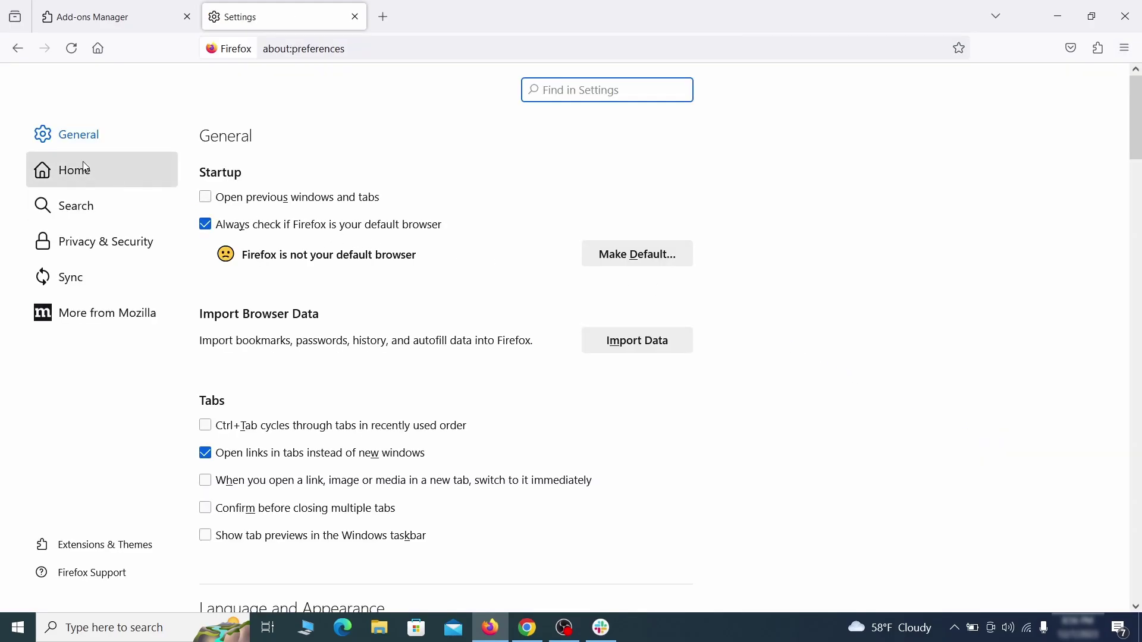
Delete the ExampleRougeURL.com address from the Home page and new windows setting
{"action": "left_click", "coordinate": [85, 171]}
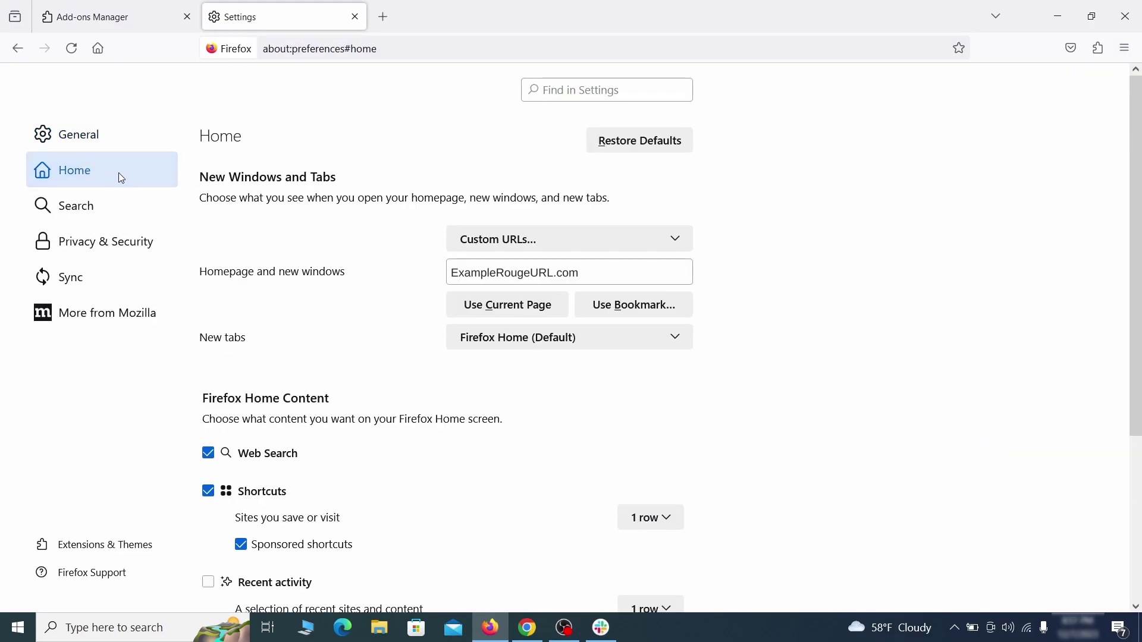
{"action": "triple_click", "coordinate": [577, 273]}
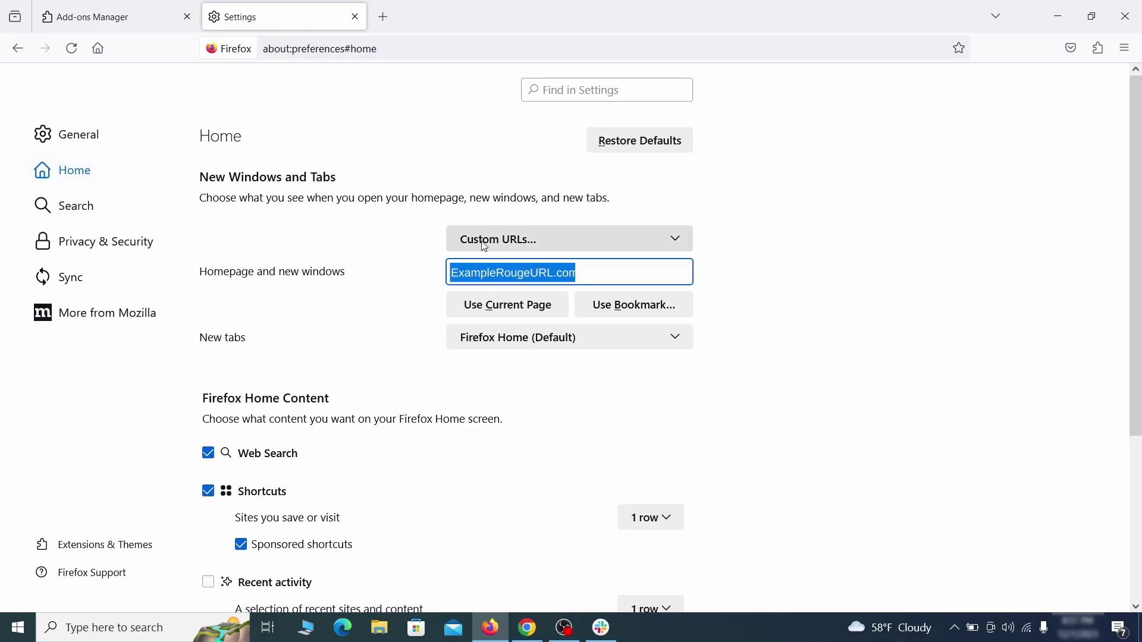
{"action": "key", "text": "BackSpace"}
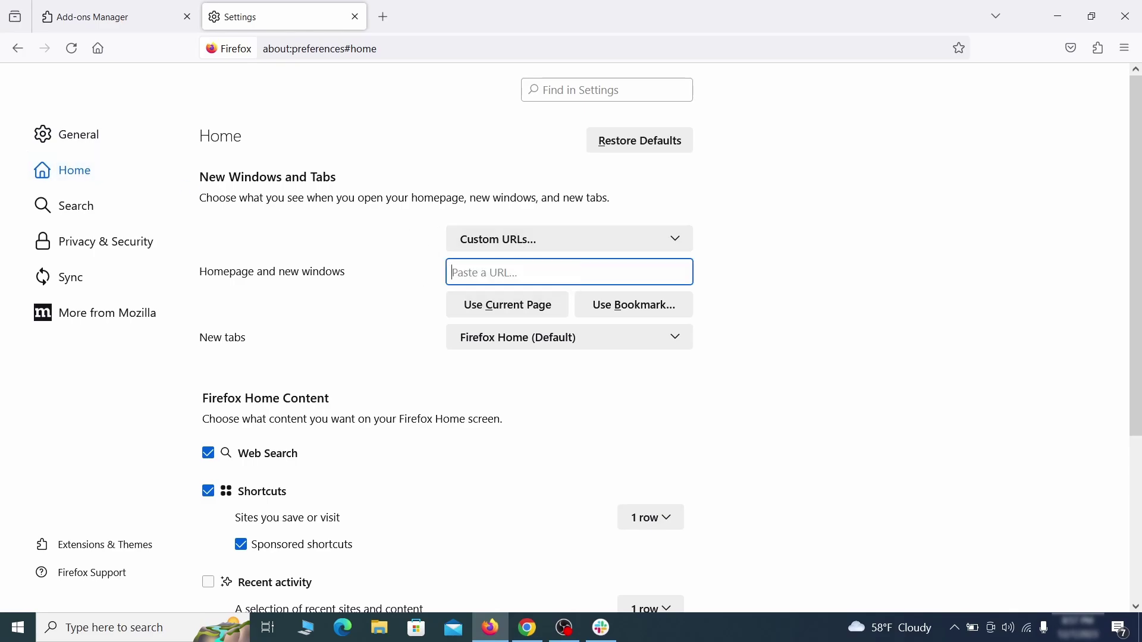
Make Google the default search engine in Firefox's search settings
{"action": "left_click", "coordinate": [81, 207]}
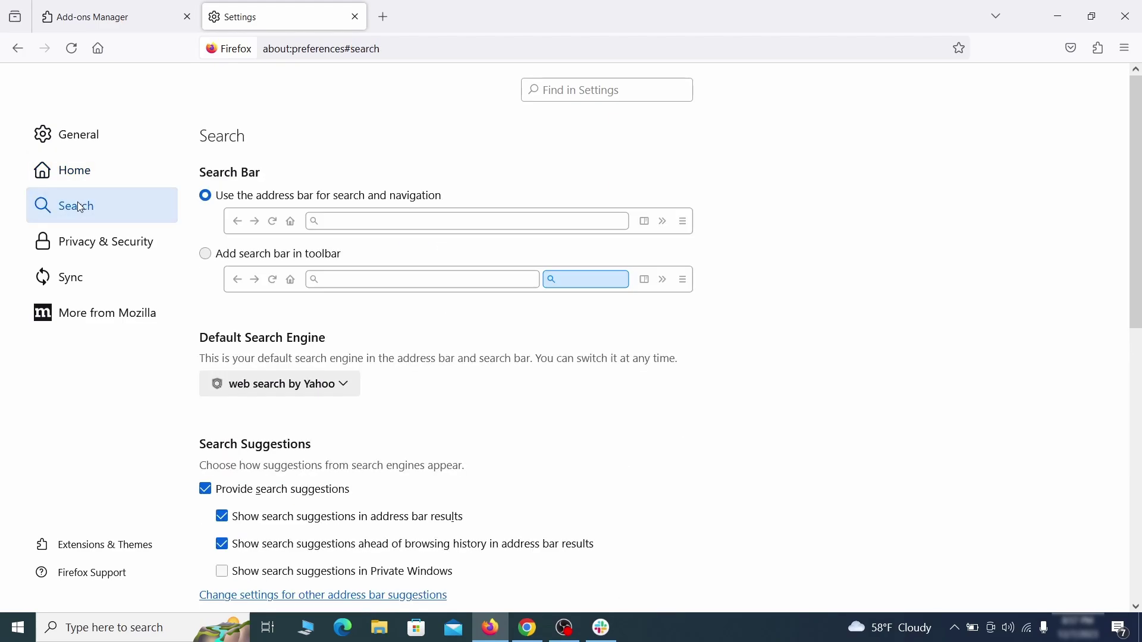
{"action": "scroll", "coordinate": [583, 349], "scroll_direction": "down", "scroll_amount": 1}
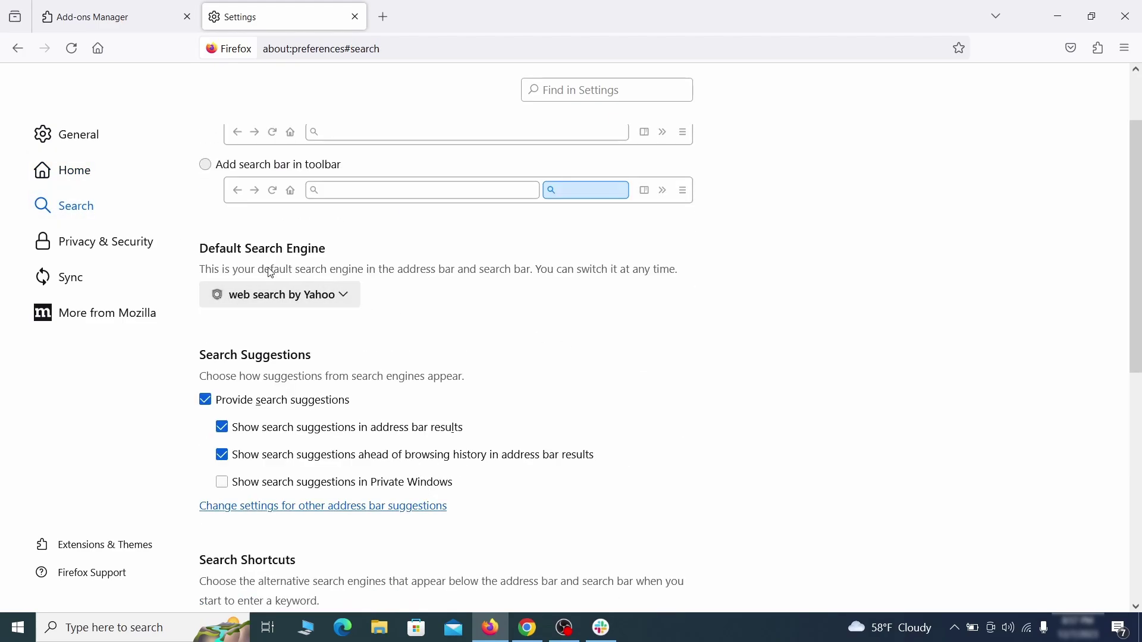
{"action": "left_click", "coordinate": [339, 299]}
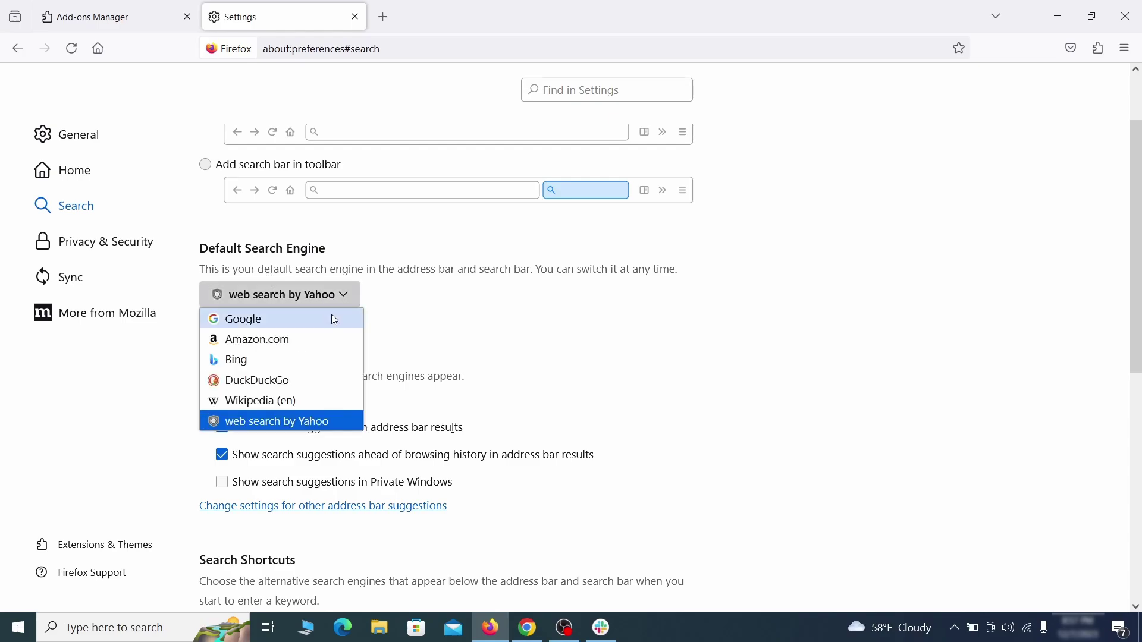
{"action": "left_click", "coordinate": [331, 319]}
Remove the 'web search by Yahoo' search shortcut tied to Safeplex Search
{"action": "scroll", "coordinate": [545, 336], "scroll_direction": "down", "scroll_amount": 3}
{"action": "scroll", "coordinate": [613, 309], "scroll_direction": "down", "scroll_amount": 3}
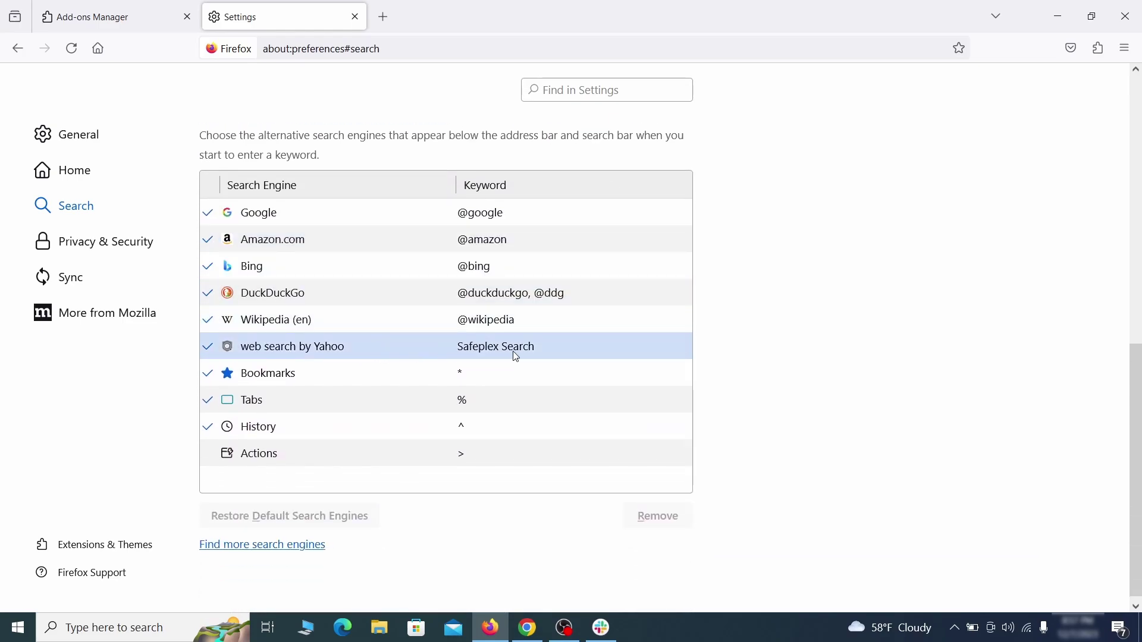
{"action": "left_click", "coordinate": [567, 351]}
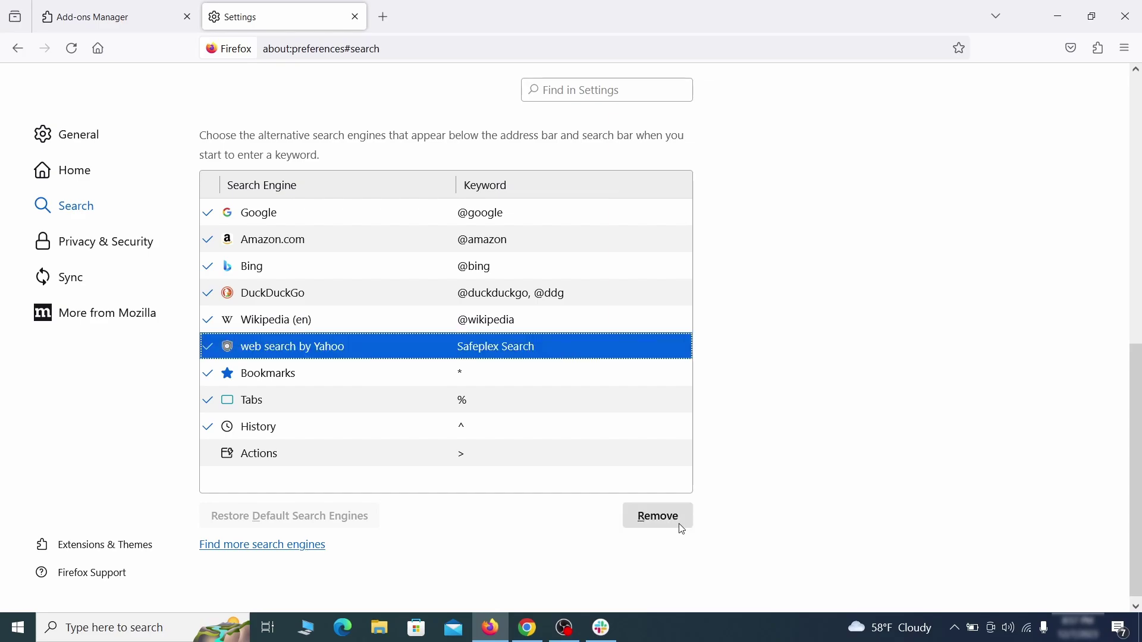
{"action": "left_click", "coordinate": [682, 530]}
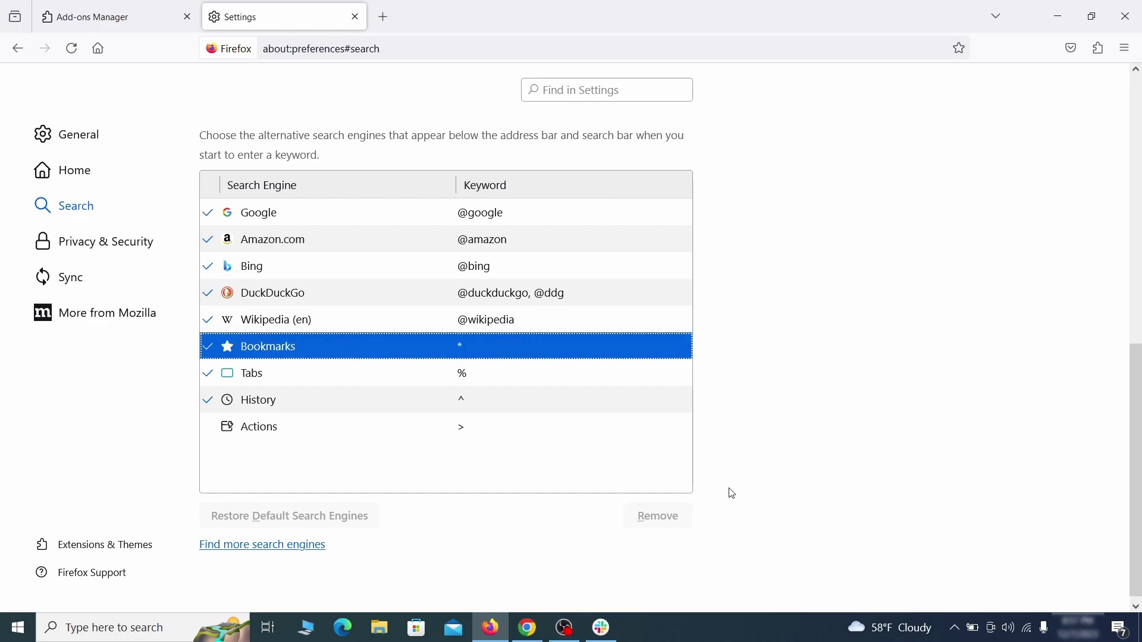
{"action": "scroll", "coordinate": [541, 374], "scroll_direction": "up", "scroll_amount": 3}
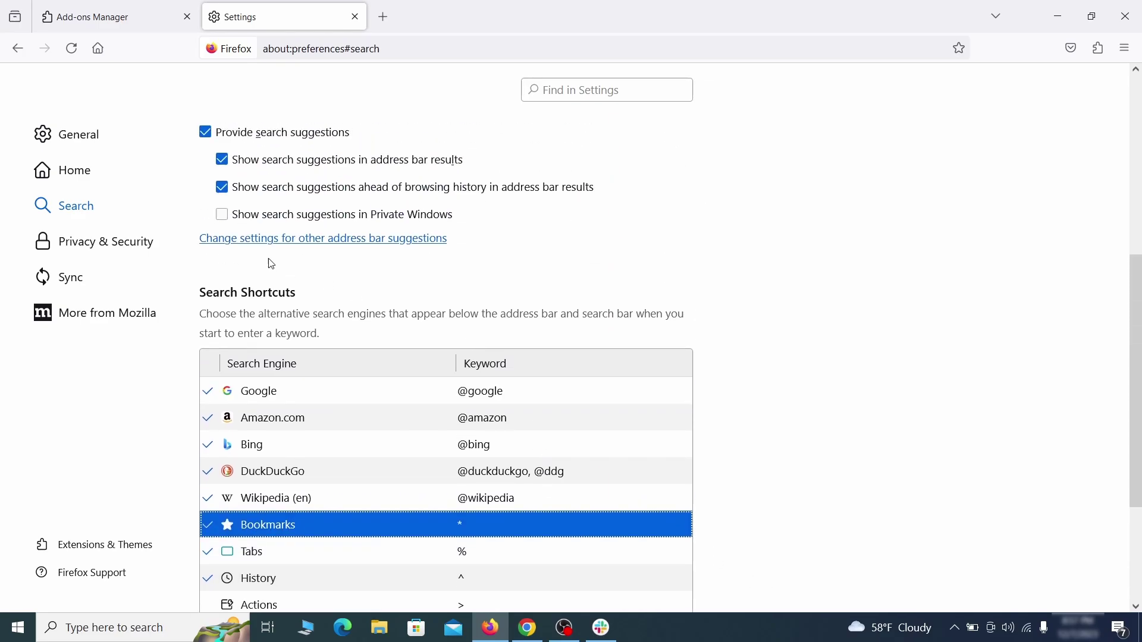
{"action": "left_click", "coordinate": [109, 239]}
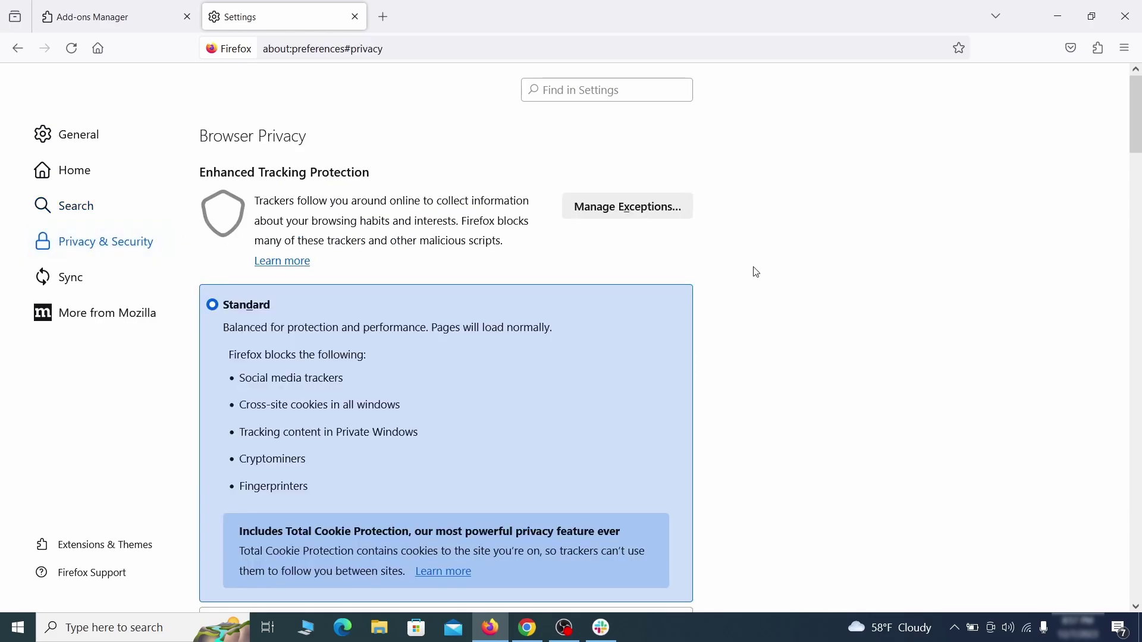
Clear all of Firefox's cookies, site data and cached web content
{"action": "scroll", "coordinate": [759, 273], "scroll_direction": "down", "scroll_amount": 8}
{"action": "left_click", "coordinate": [633, 376]}
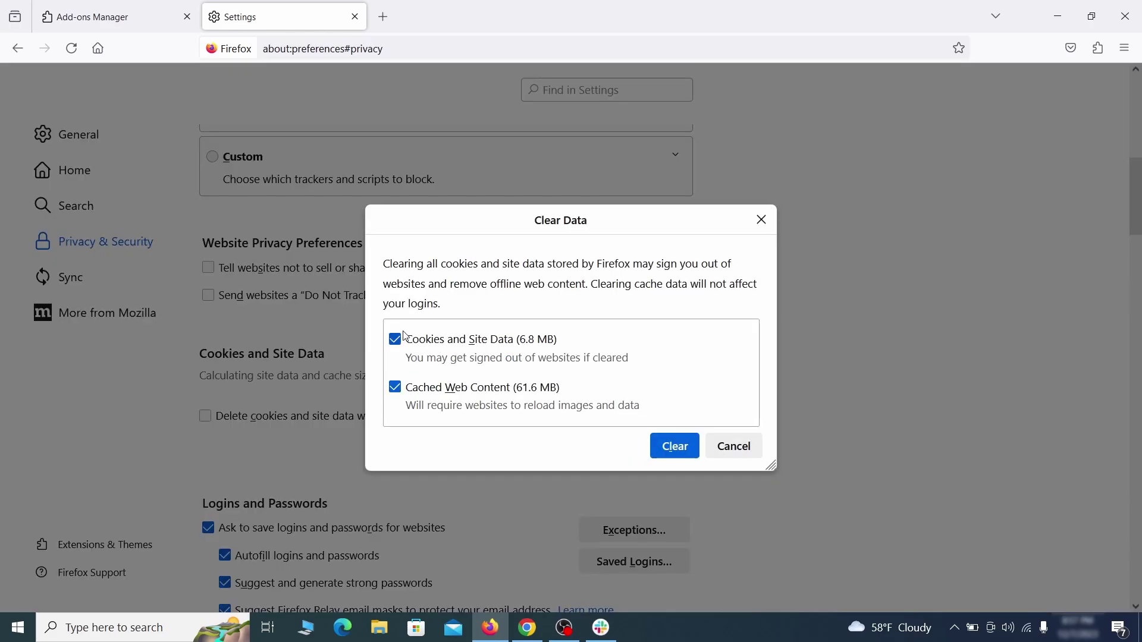
{"action": "left_click", "coordinate": [688, 449]}
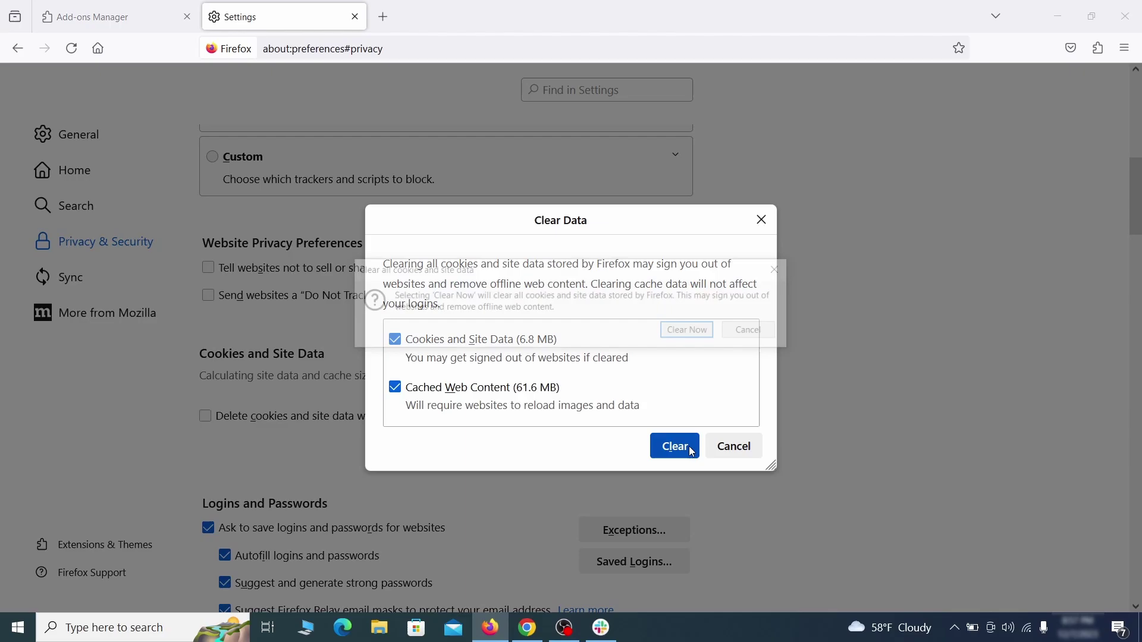
{"action": "left_click", "coordinate": [691, 333]}
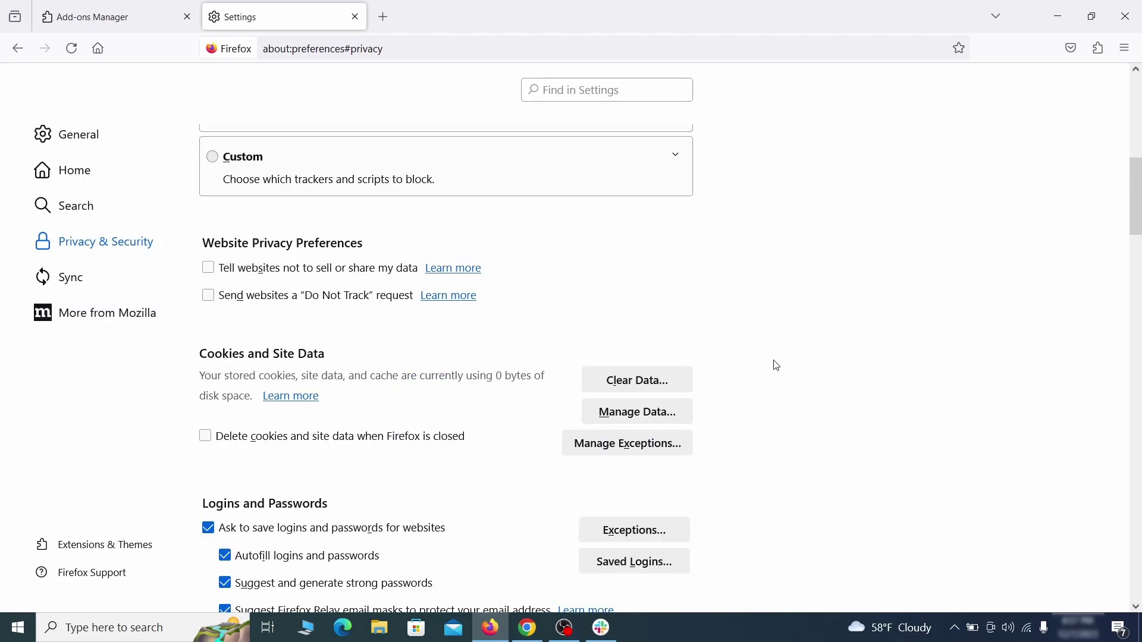
Open the Notifications permission settings under Permissions
{"action": "scroll", "coordinate": [777, 365], "scroll_direction": "down", "scroll_amount": 12}
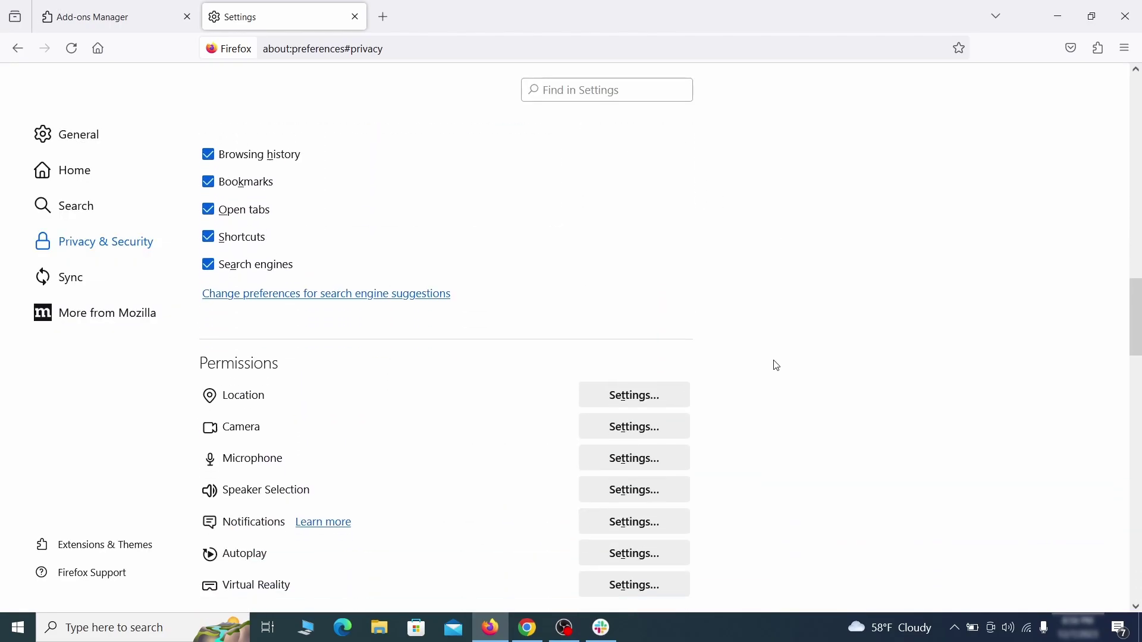
{"action": "scroll", "coordinate": [777, 365], "scroll_direction": "down", "scroll_amount": 3}
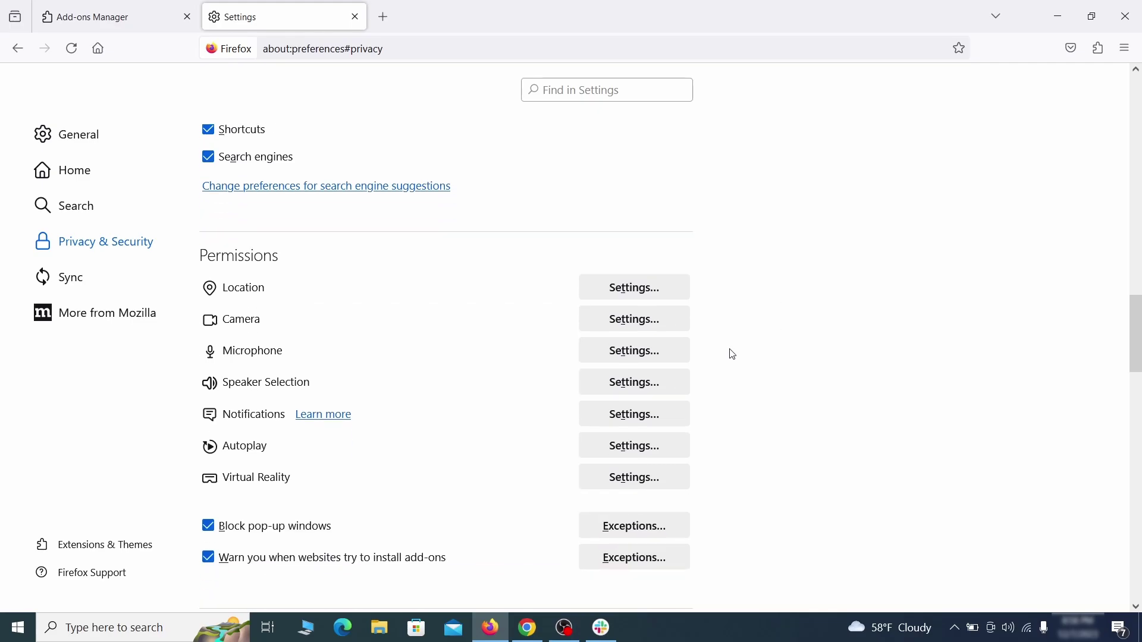
{"action": "left_click", "coordinate": [664, 424]}
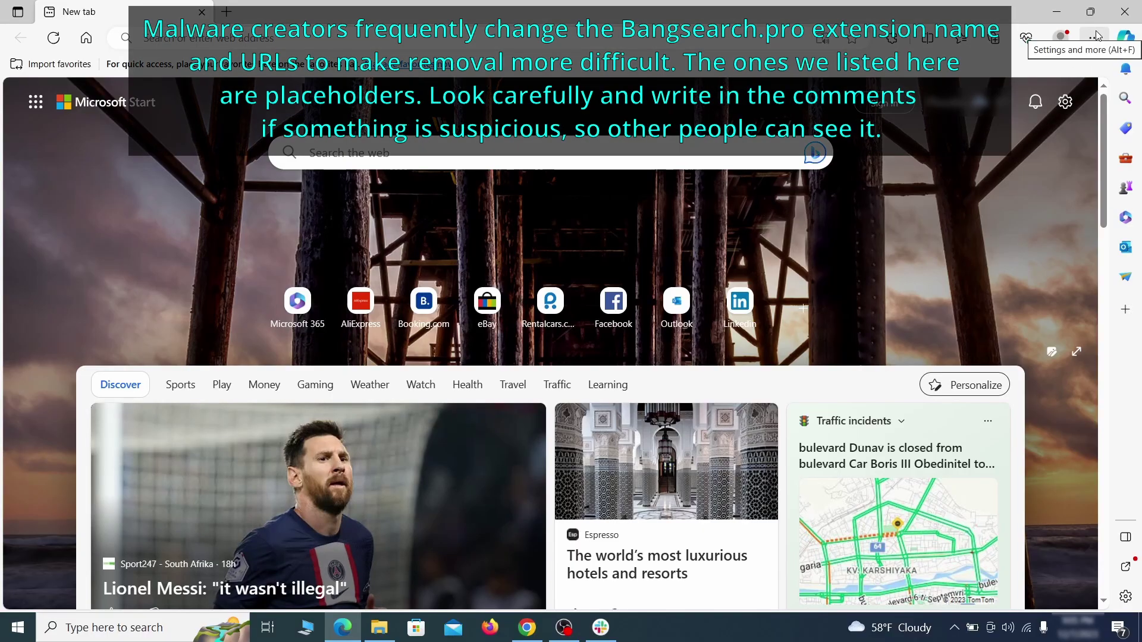
Switch off and uninstall Edge's Quidco Cashback Reminder extension, then open a new tab
{"action": "left_click", "coordinate": [1093, 39]}
{"action": "left_click", "coordinate": [981, 260]}
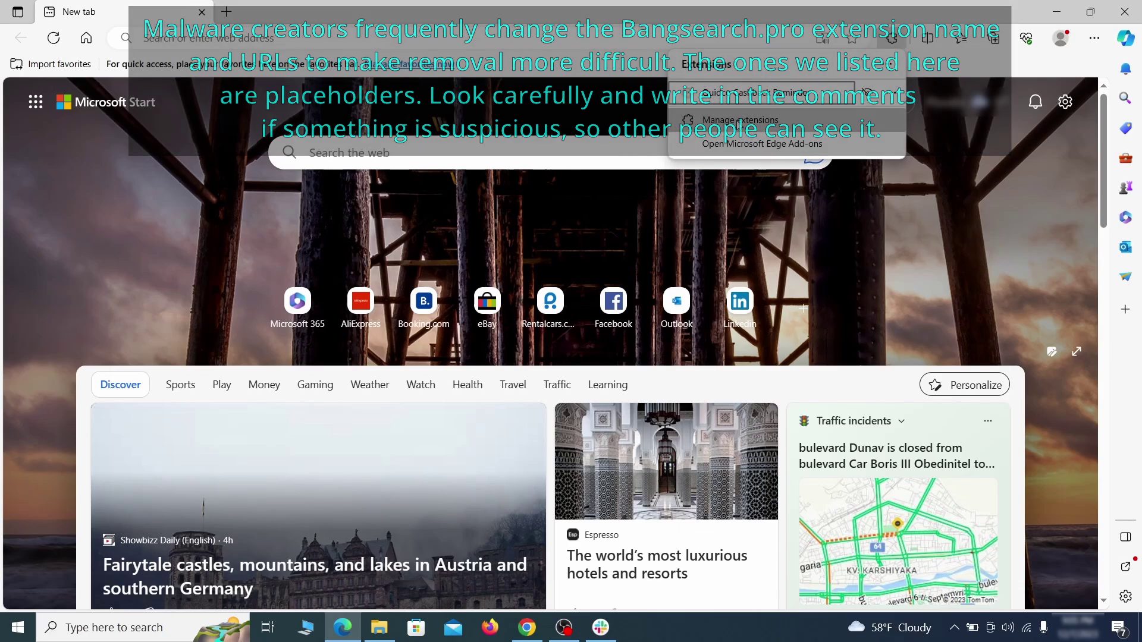
{"action": "left_click", "coordinate": [739, 122]}
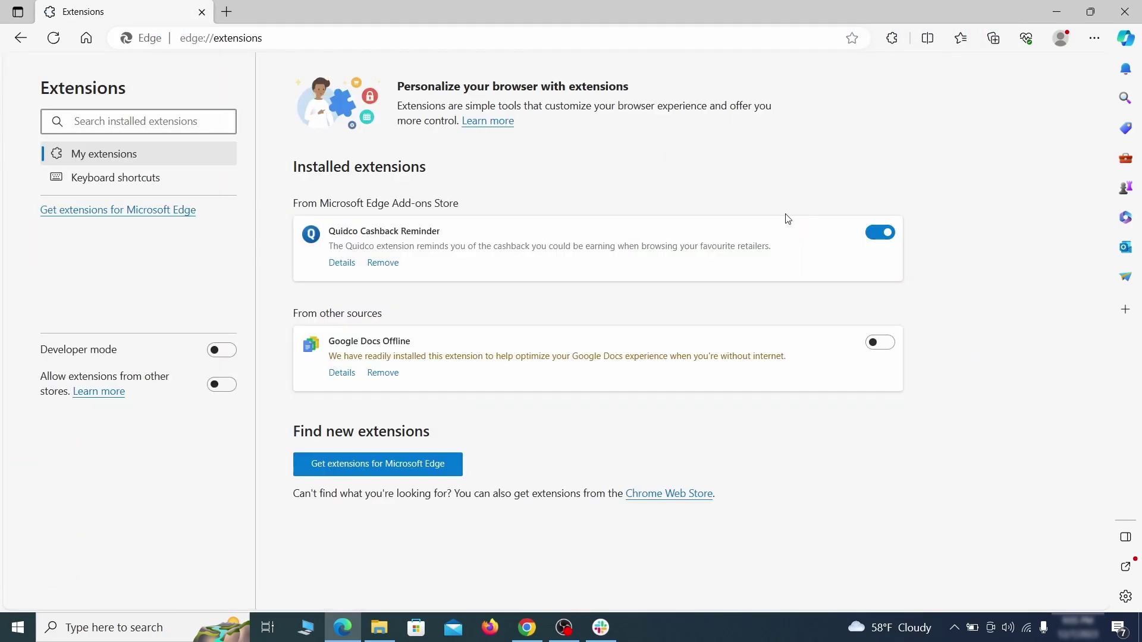
{"action": "left_click", "coordinate": [881, 235]}
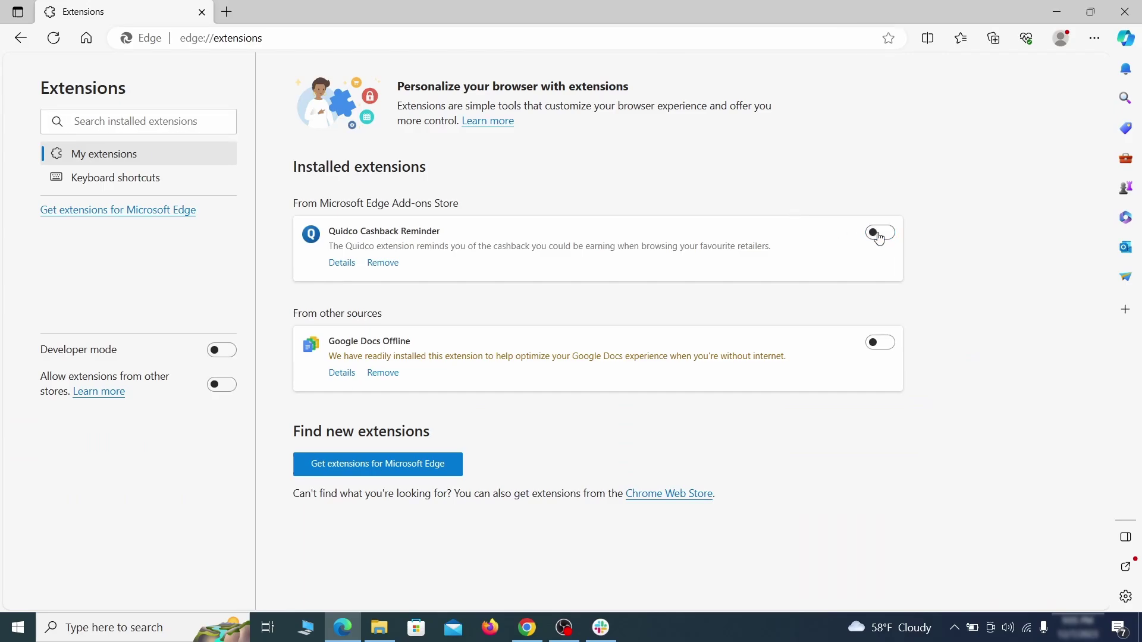
{"action": "left_click", "coordinate": [382, 264]}
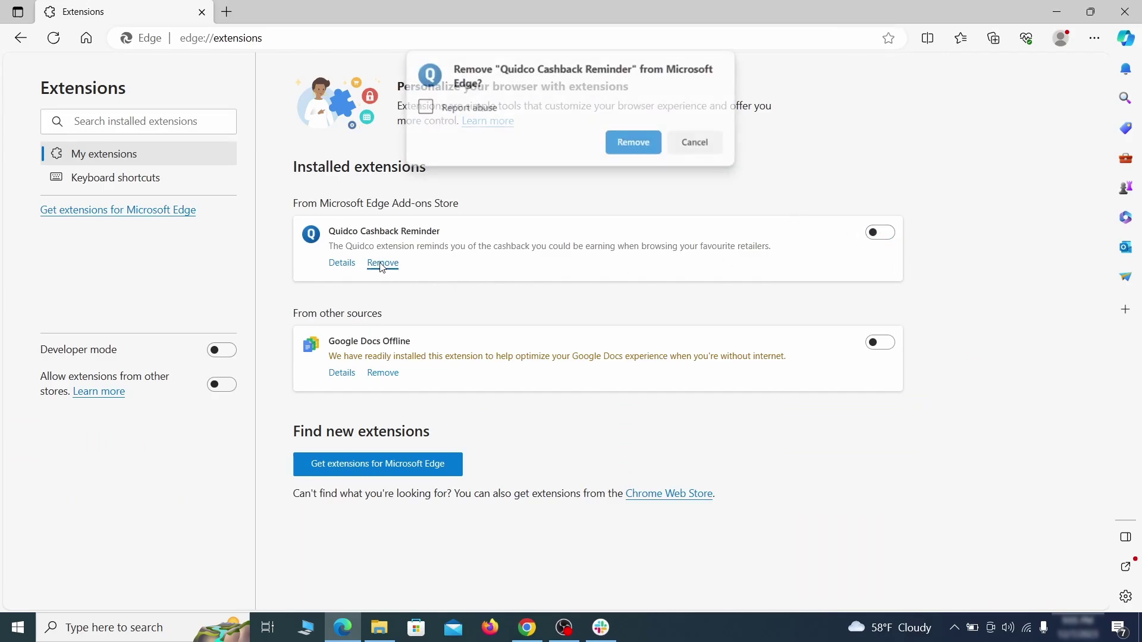
{"action": "left_click", "coordinate": [634, 143]}
{"action": "key", "text": "ctrl+t"}
{"action": "left_click", "coordinate": [1092, 43]}
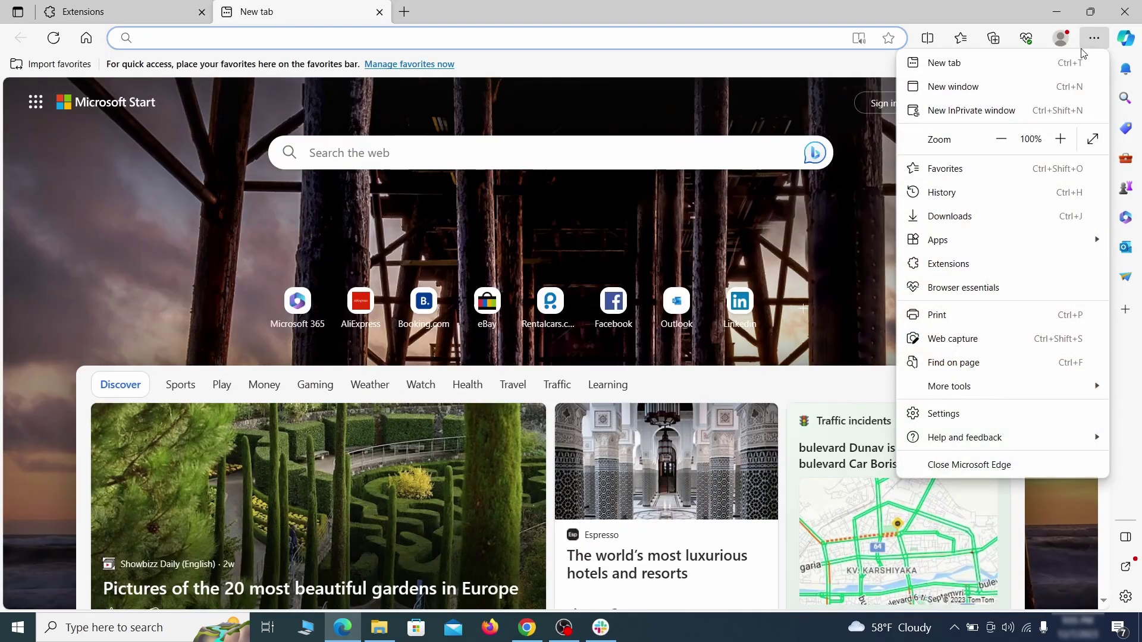
Set Google as Edge's address-bar search engine instead of Yahoo!
{"action": "left_click", "coordinate": [949, 413]}
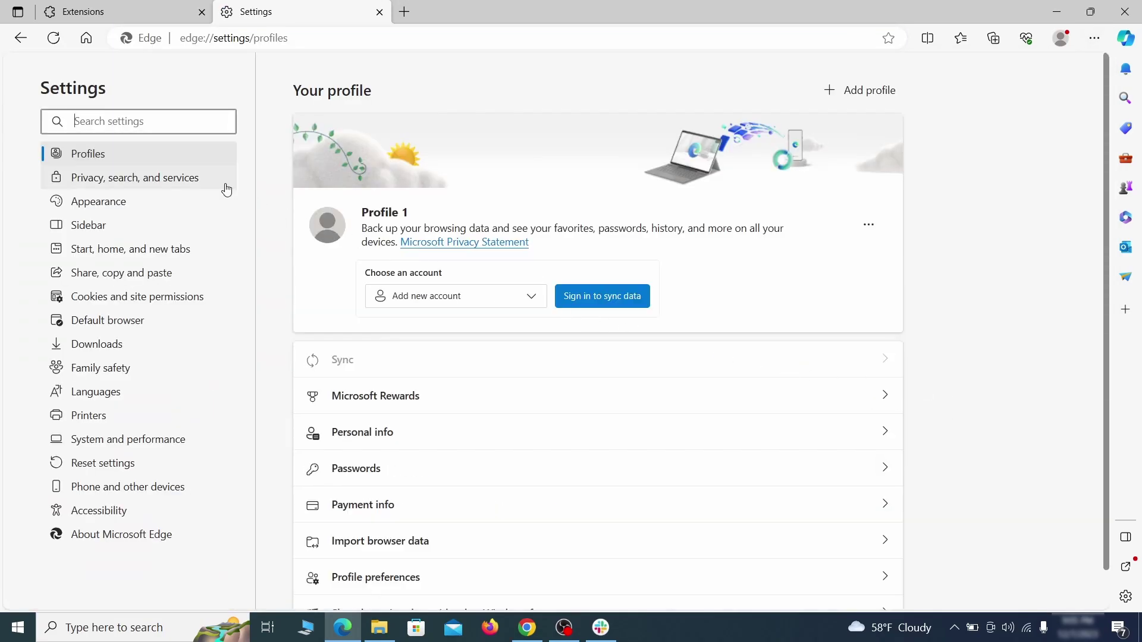
{"action": "left_click", "coordinate": [191, 181]}
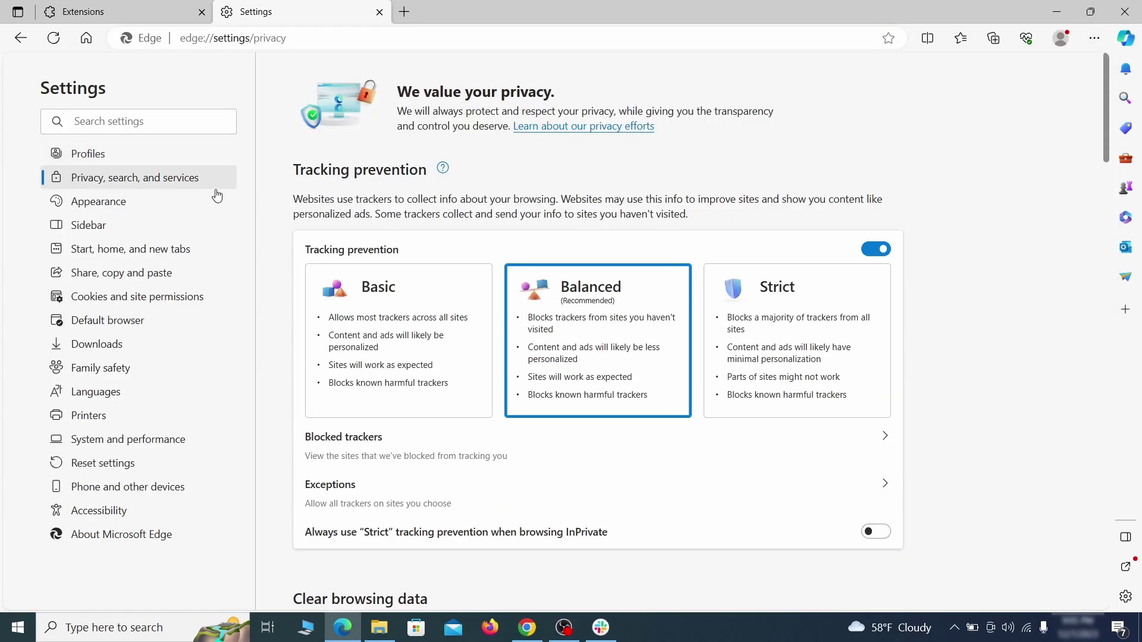
{"action": "scroll", "coordinate": [619, 364], "scroll_direction": "down", "scroll_amount": 4}
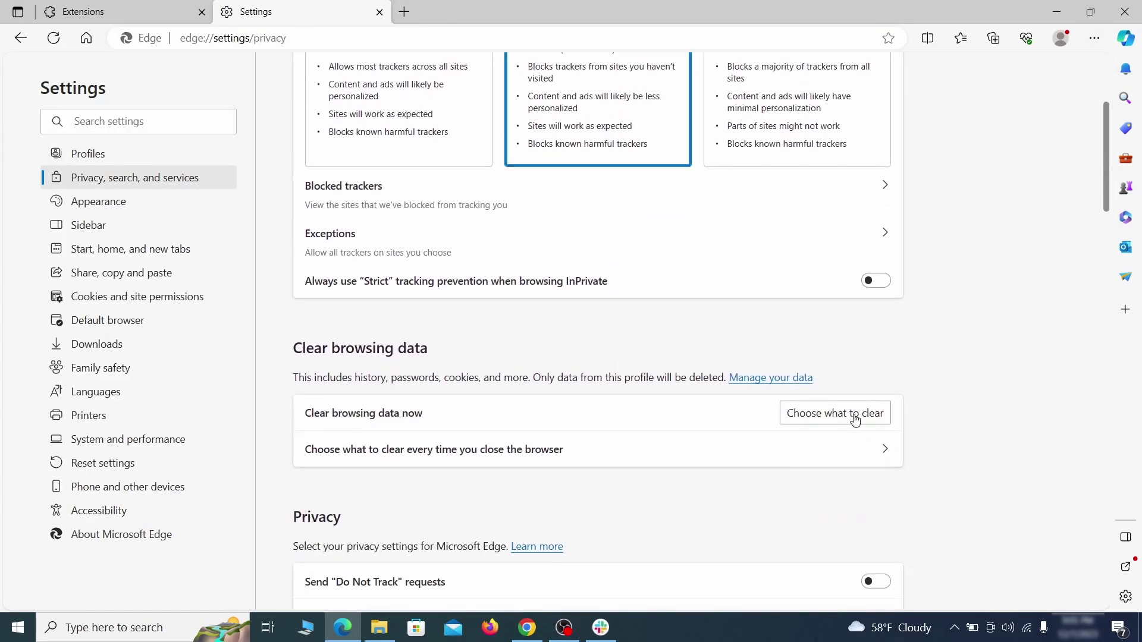
{"action": "left_click", "coordinate": [854, 413]}
{"action": "scroll", "coordinate": [470, 339], "scroll_direction": "down", "scroll_amount": 5}
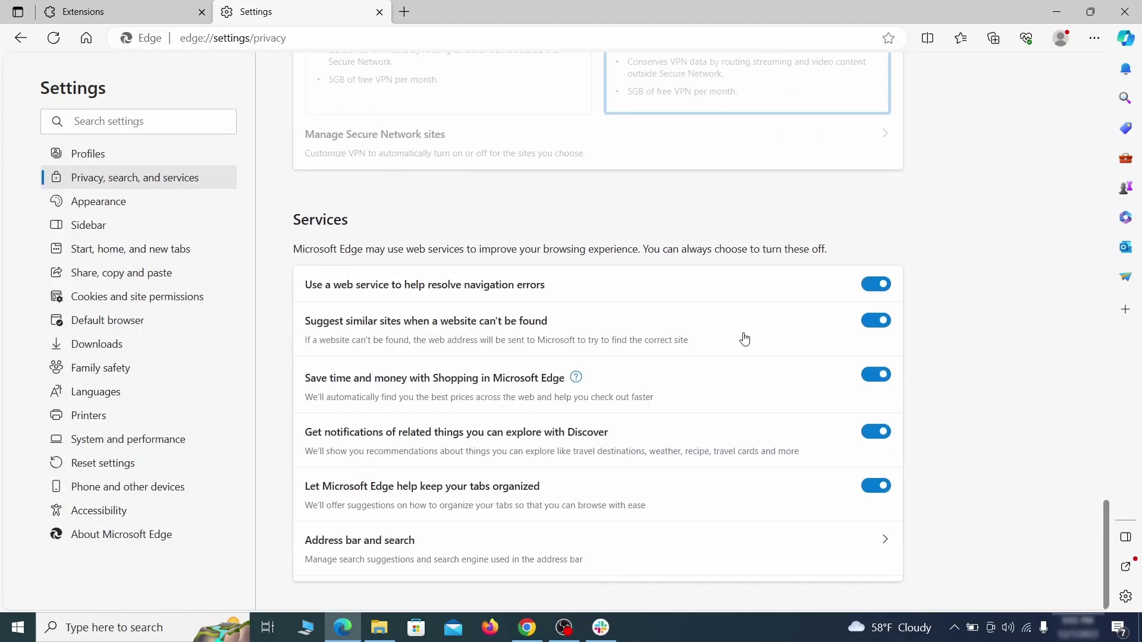
{"action": "left_click", "coordinate": [652, 563]}
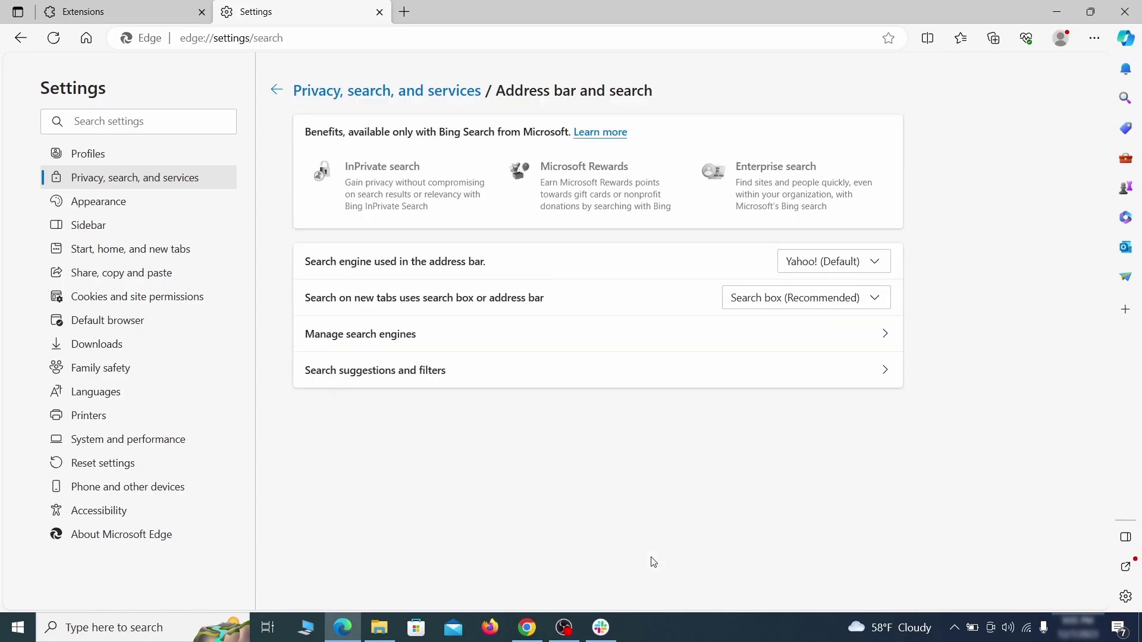
{"action": "left_click", "coordinate": [880, 264]}
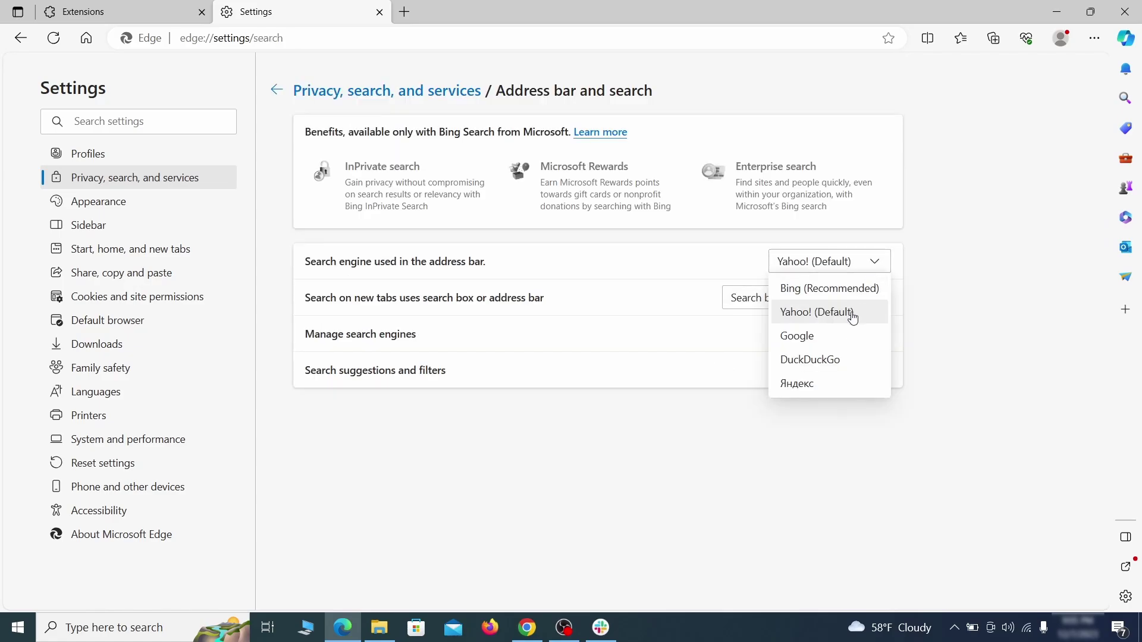
{"action": "left_click", "coordinate": [847, 333]}
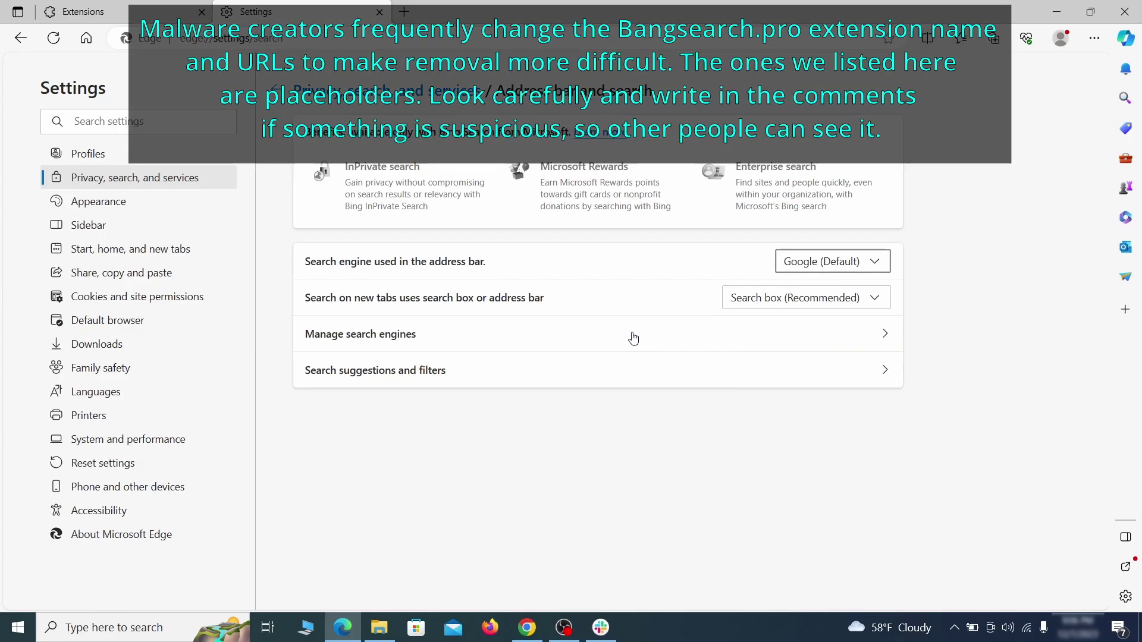
Delete ExampleRougeURL.com from Edge's managed search engines
{"action": "left_click", "coordinate": [440, 337]}
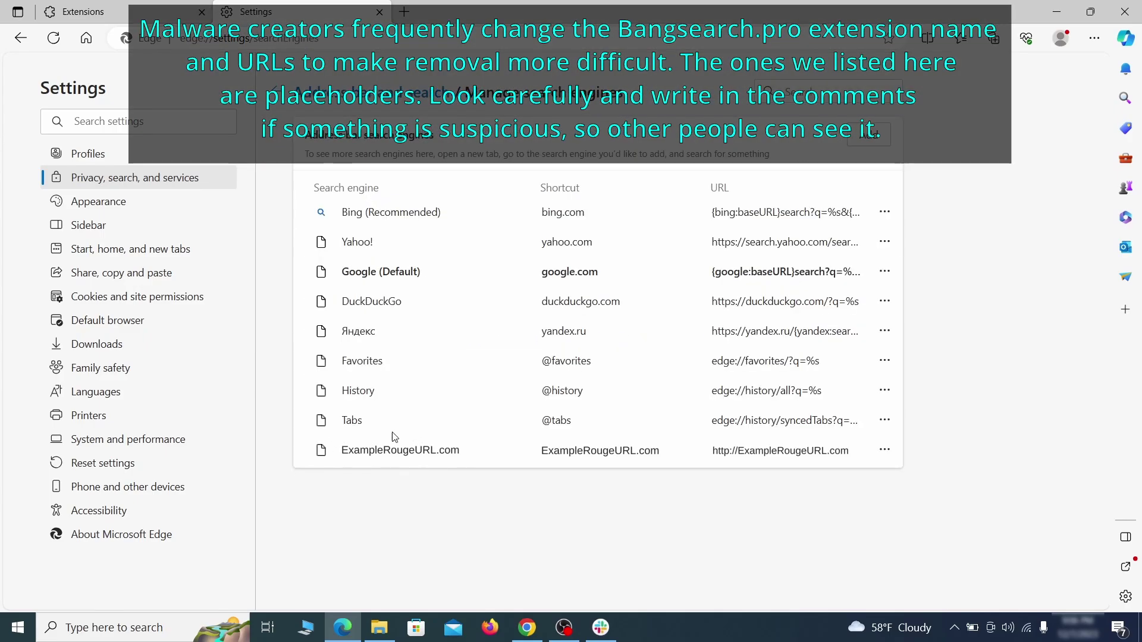
{"action": "left_click", "coordinate": [884, 449]}
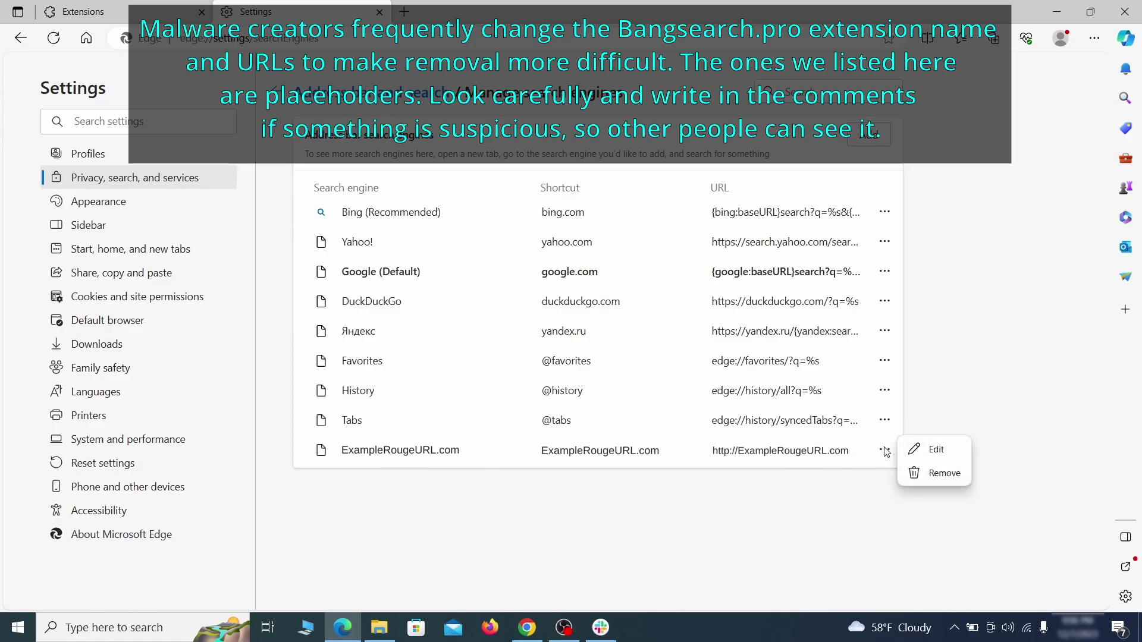
{"action": "left_click", "coordinate": [944, 474]}
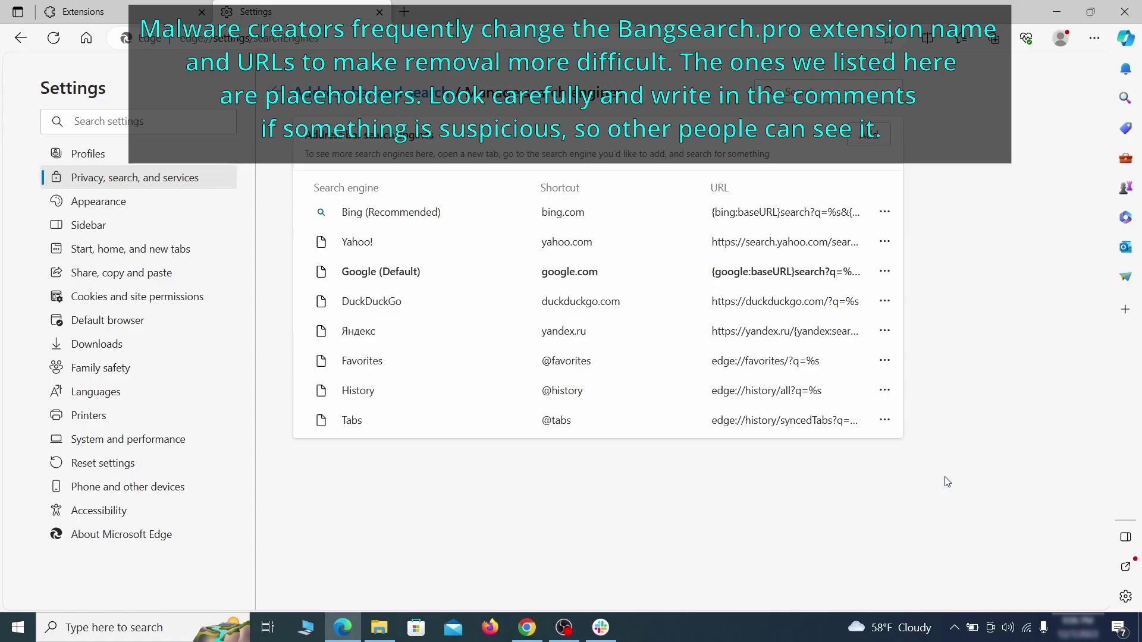
Delete ExampleRougeURL.com from Edge's startup pages
{"action": "left_click", "coordinate": [143, 250]}
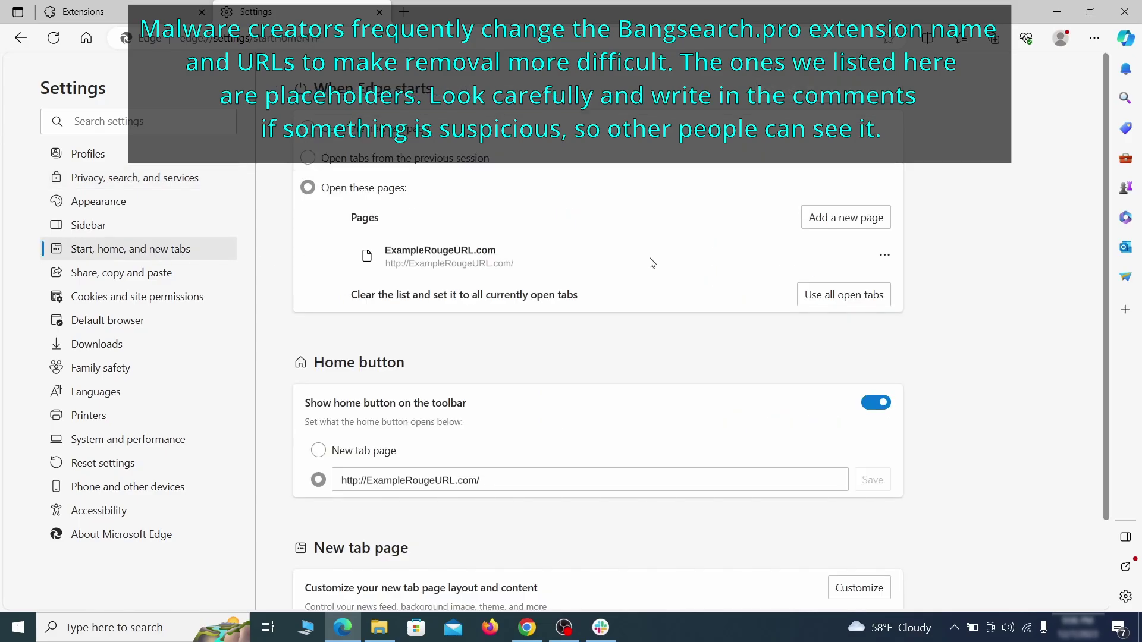
{"action": "left_click", "coordinate": [884, 255]}
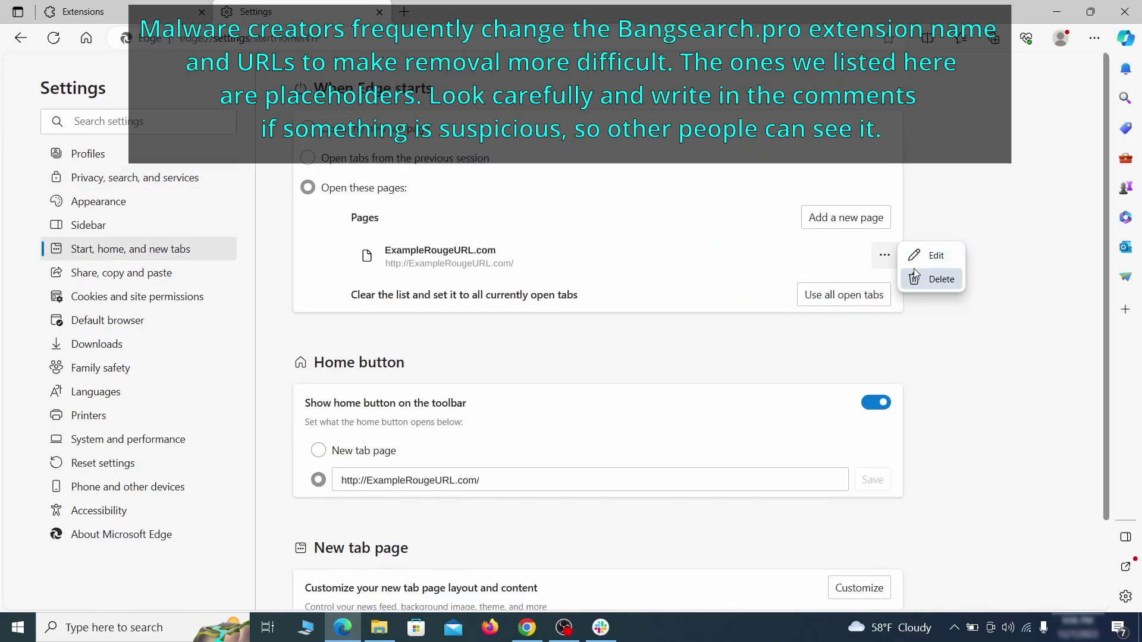
{"action": "left_click", "coordinate": [931, 279]}
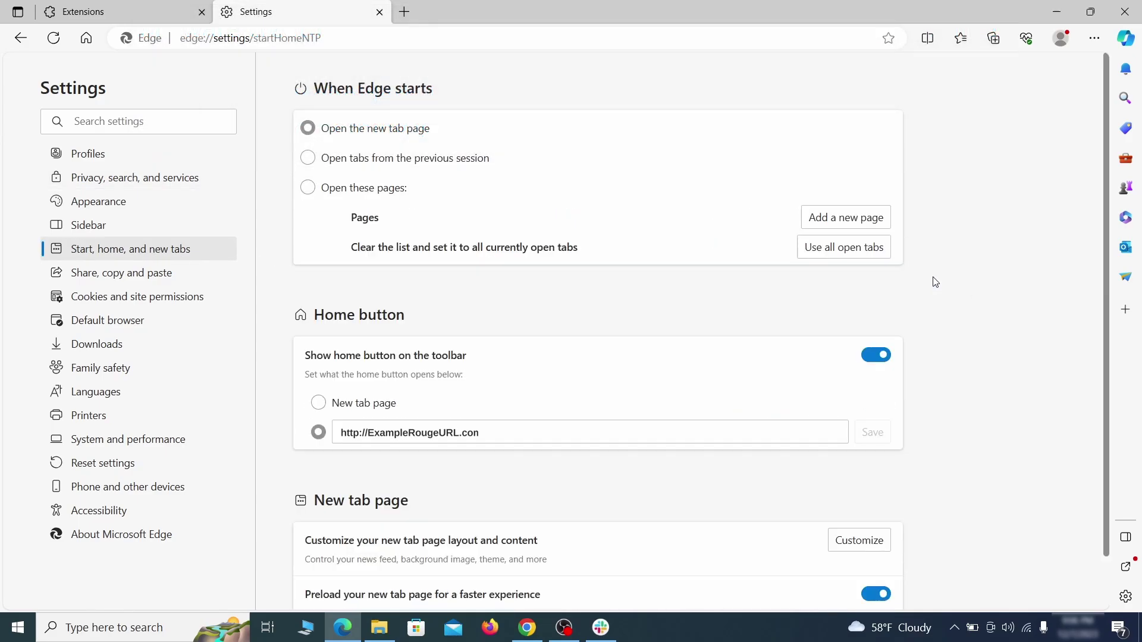
Clear the rogue home button address and set the home button to New tab page
{"action": "triple_click", "coordinate": [496, 428]}
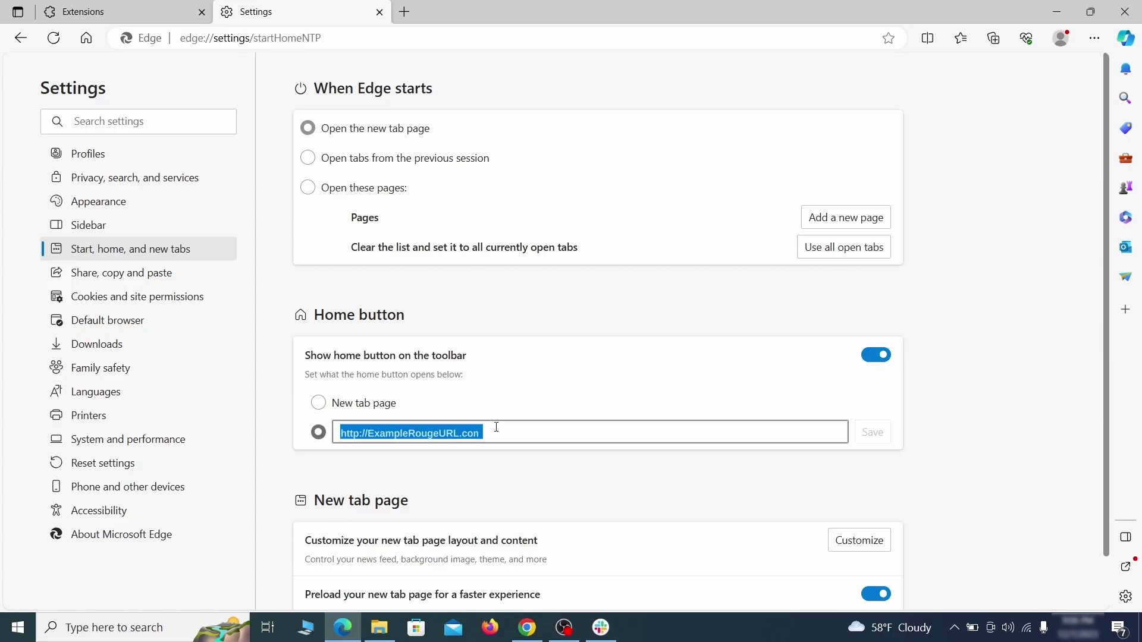
{"action": "key", "text": "BackSpace"}
{"action": "left_click", "coordinate": [318, 404]}
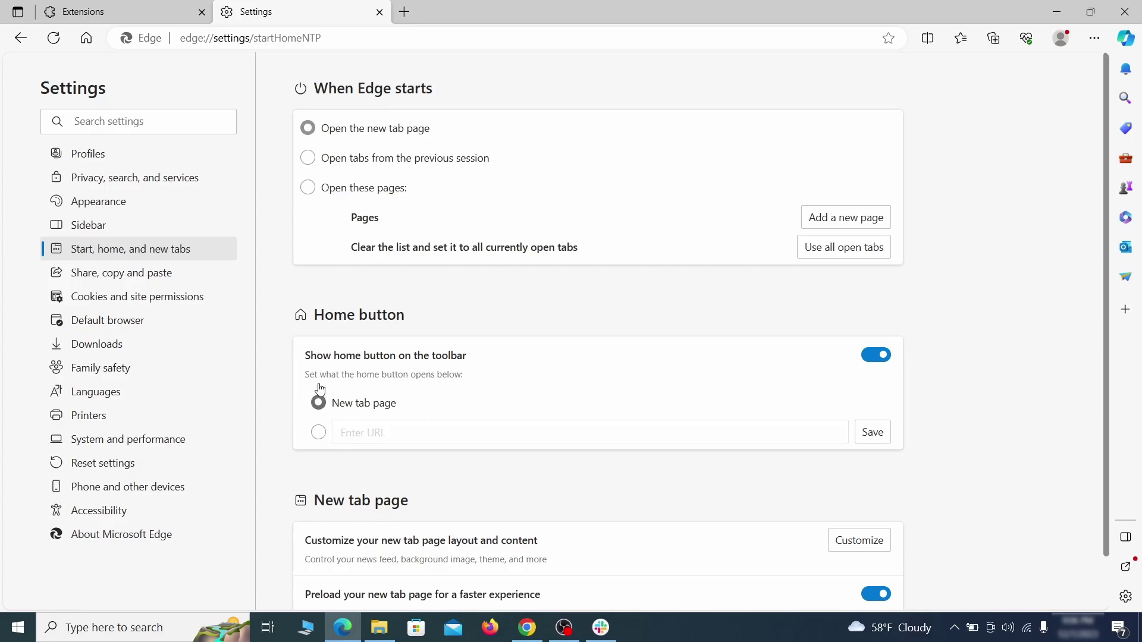
Remove ExampleRougeURL.com from Edge's allowed notification sites, leaving the Allow list empty
{"action": "left_click", "coordinate": [307, 159]}
{"action": "left_click", "coordinate": [209, 298]}
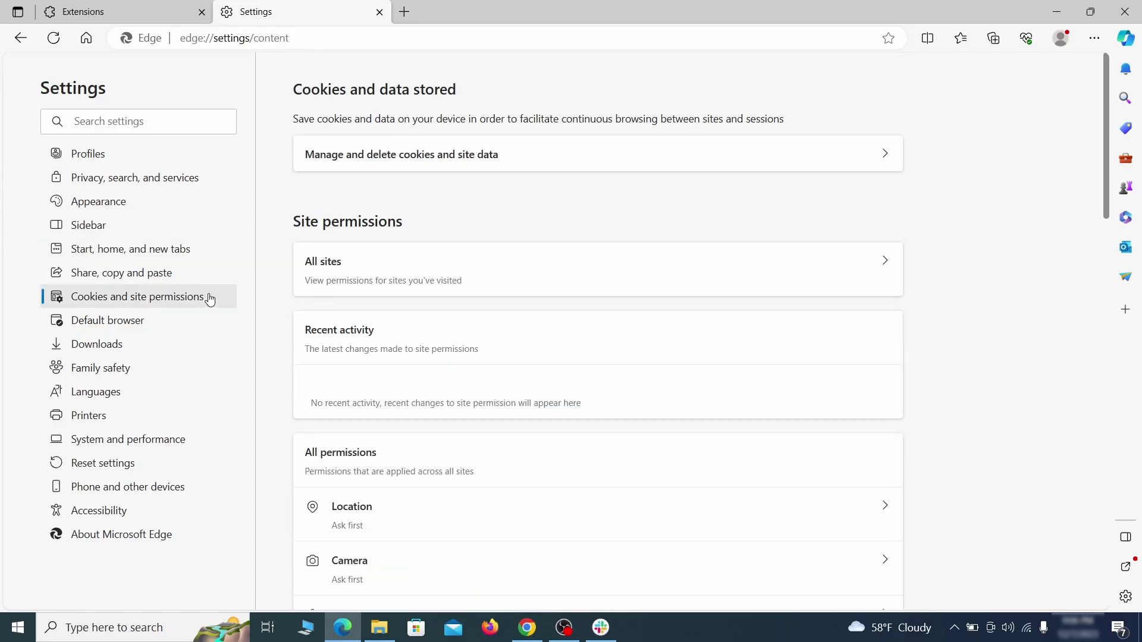
{"action": "scroll", "coordinate": [548, 308], "scroll_direction": "down", "scroll_amount": 5}
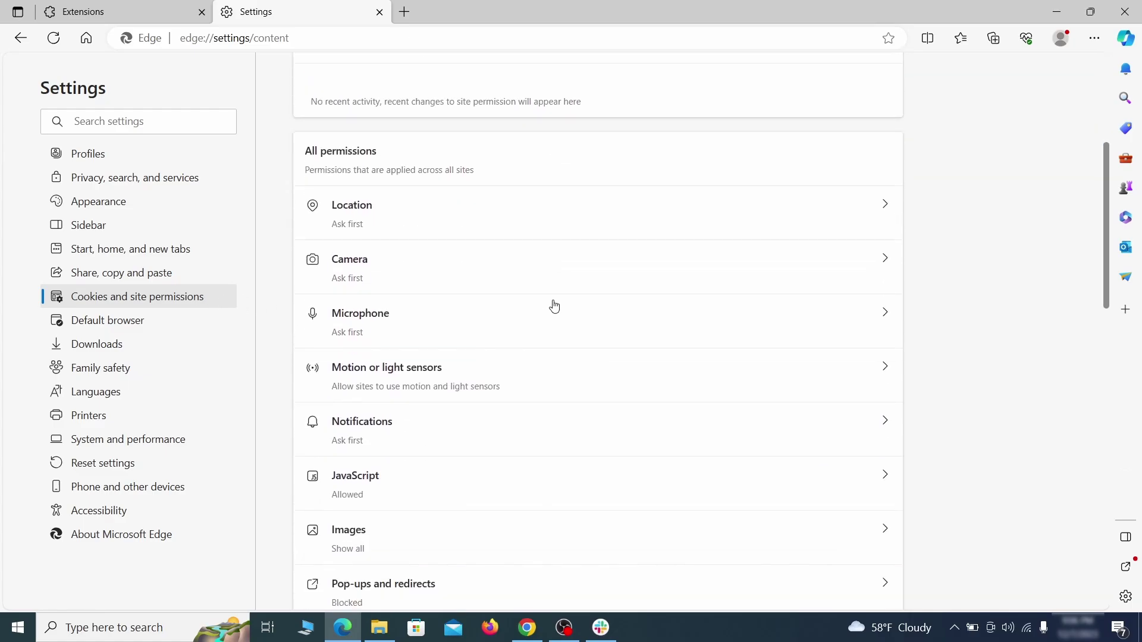
{"action": "scroll", "coordinate": [551, 309], "scroll_direction": "down", "scroll_amount": 1}
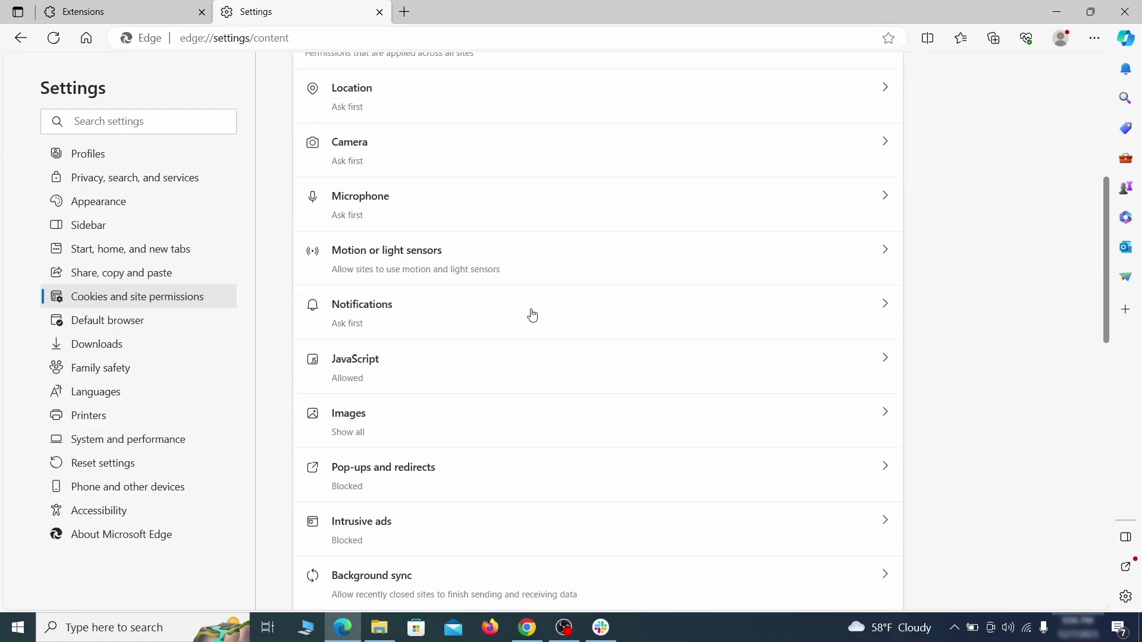
{"action": "left_click", "coordinate": [532, 315]}
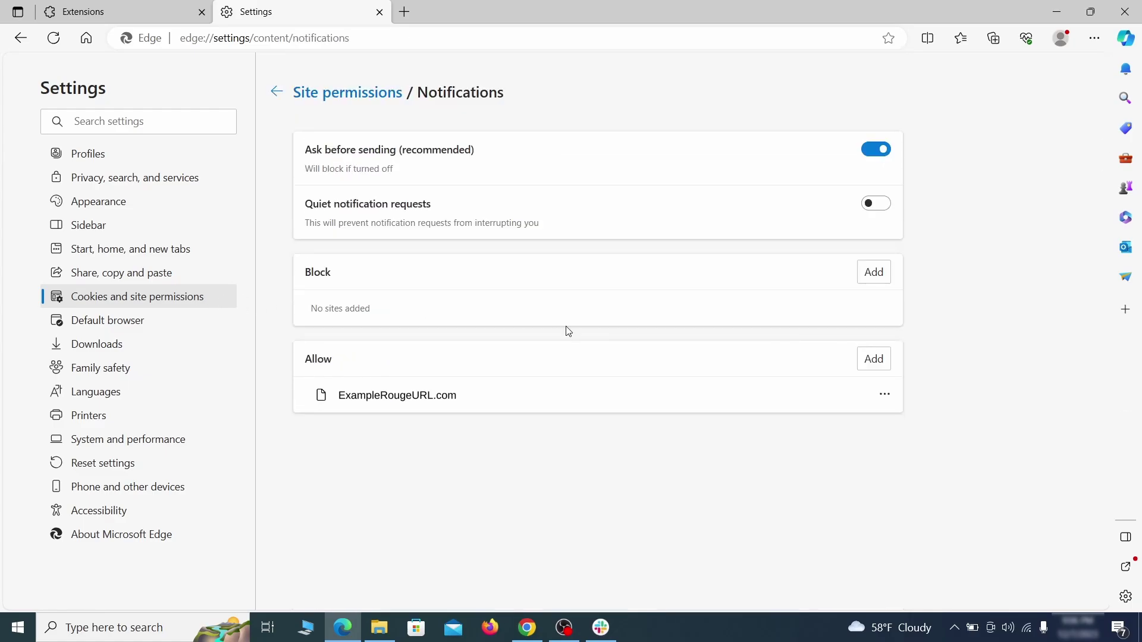
{"action": "left_click", "coordinate": [884, 395]}
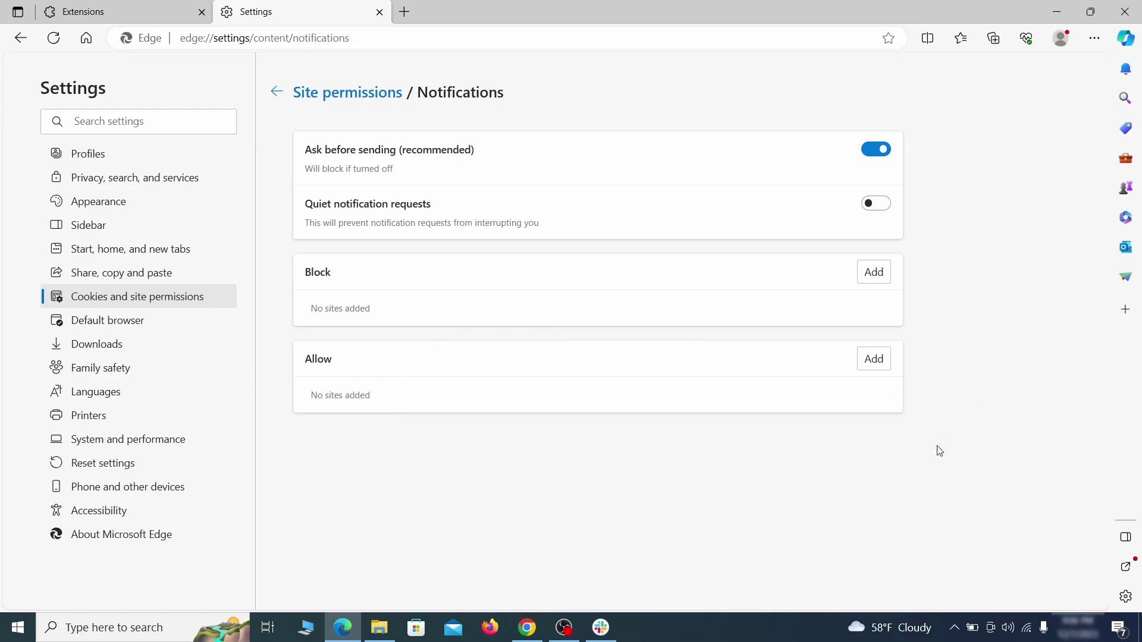